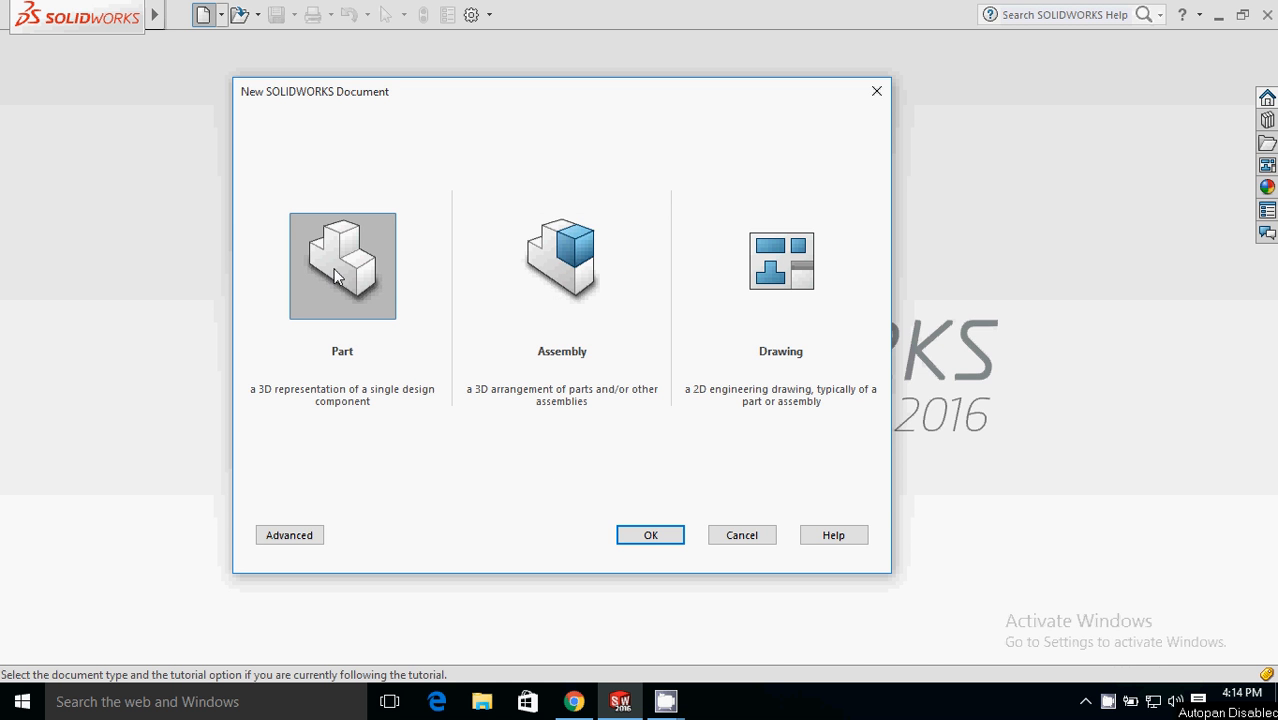
Create a new part document.
click(636, 540)
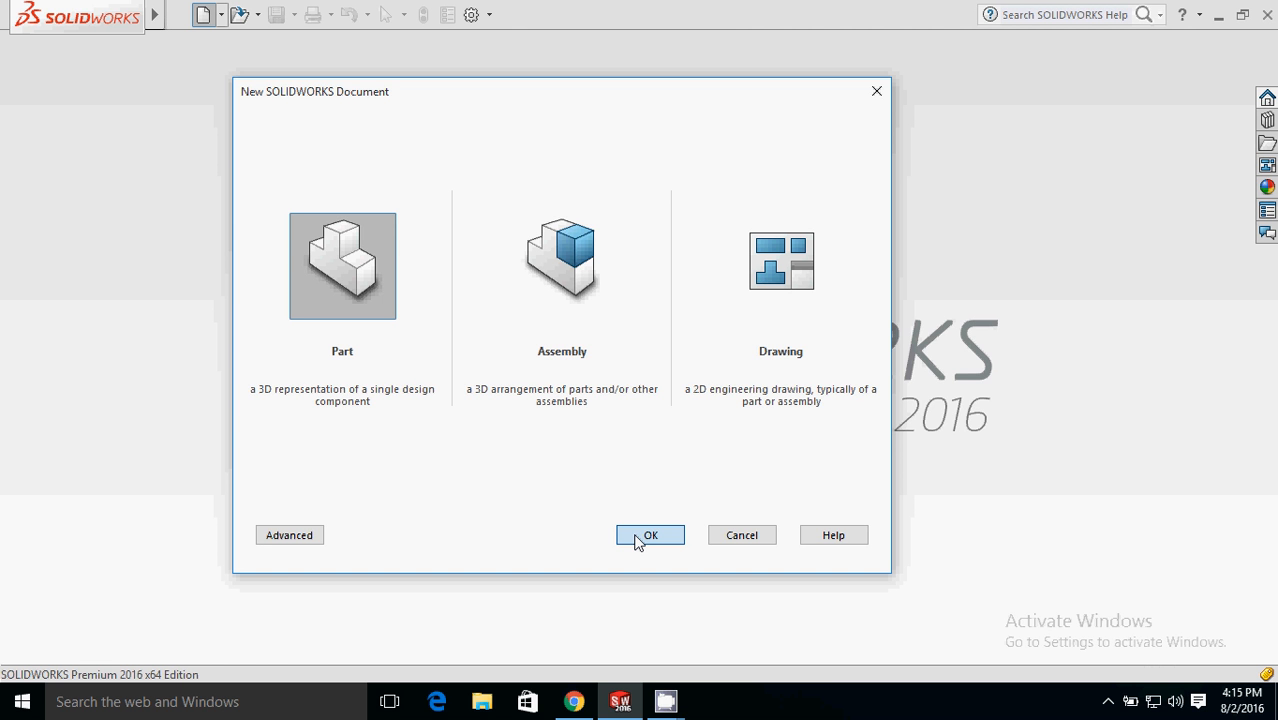
click(645, 536)
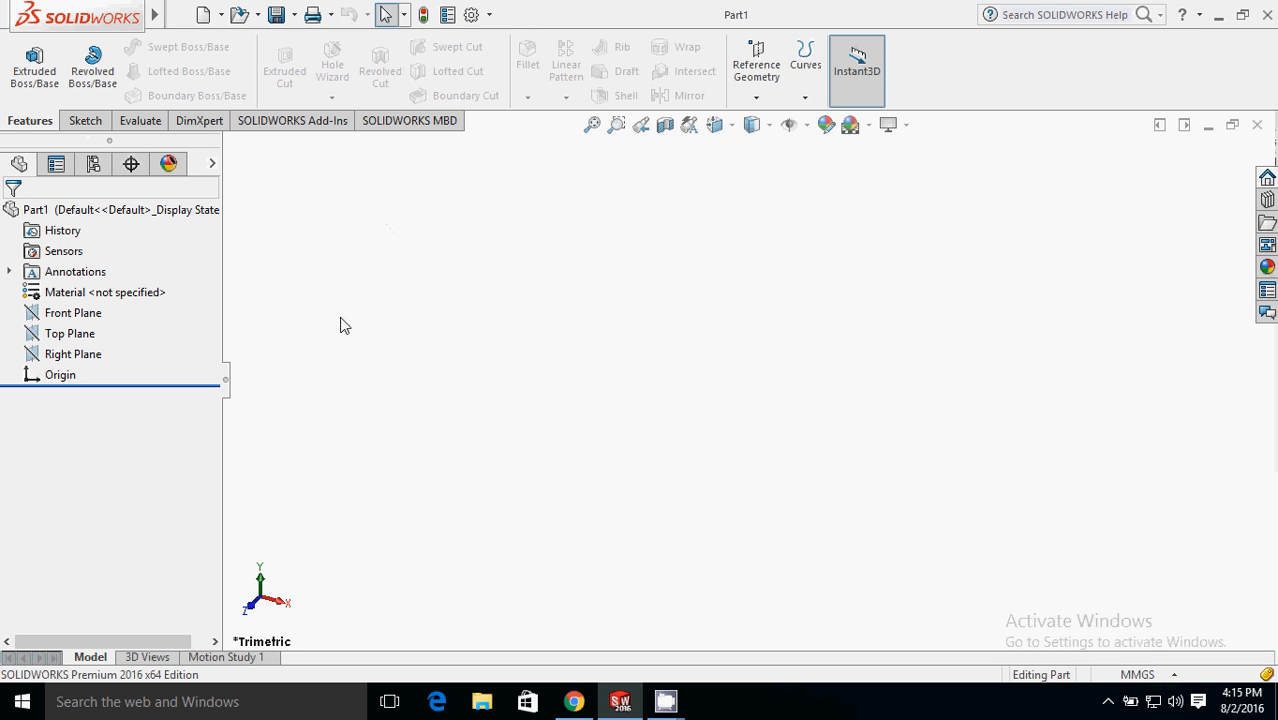
click(85, 121)
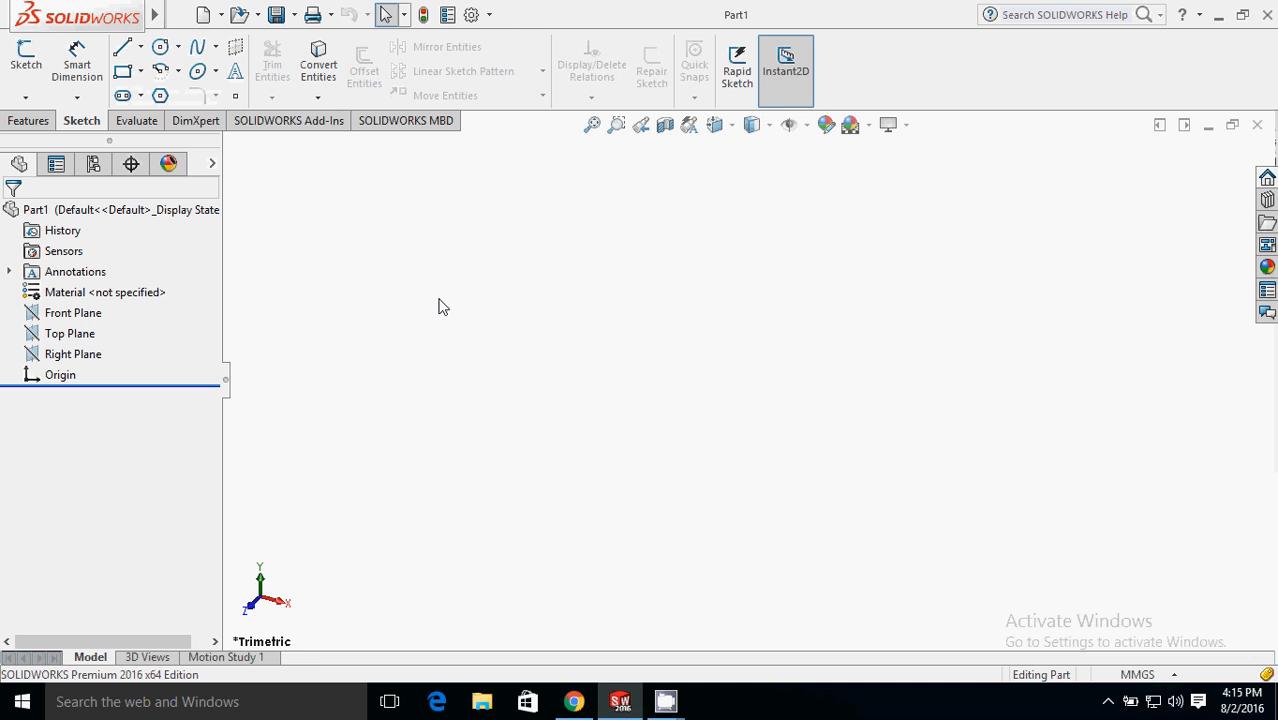
click(136, 128)
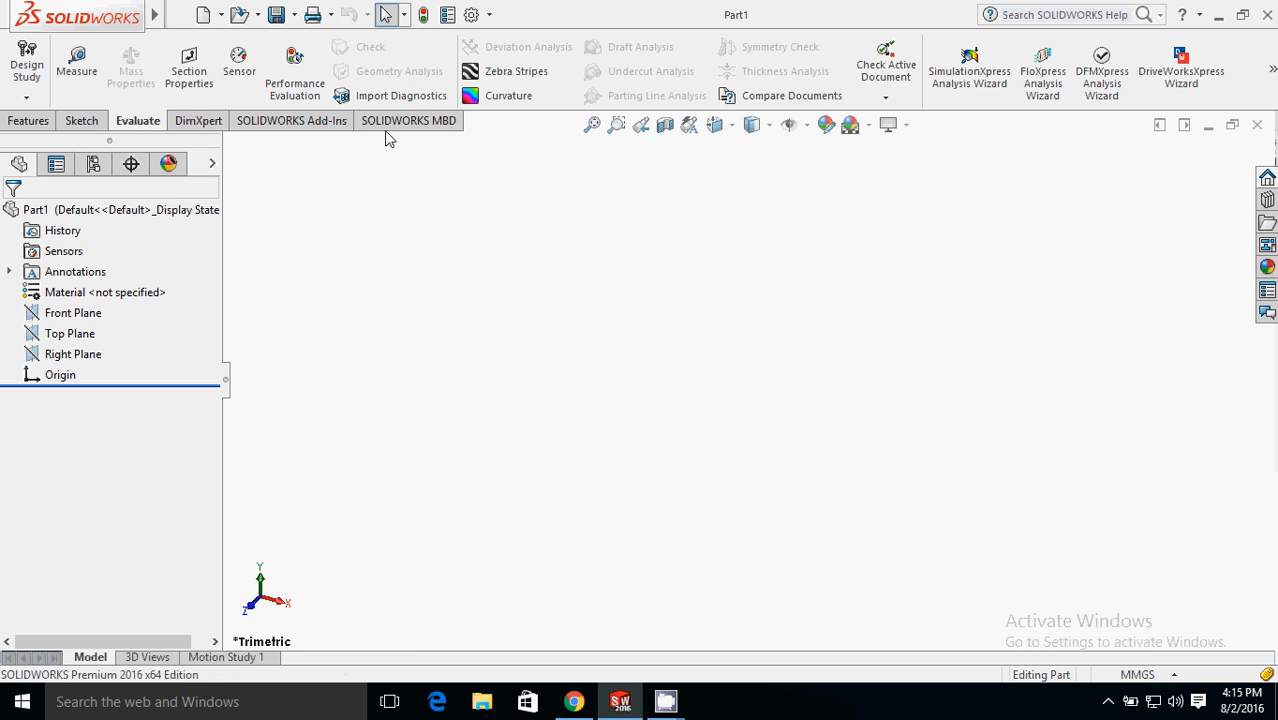
Start a new sketch on the Front Plane.
click(82, 121)
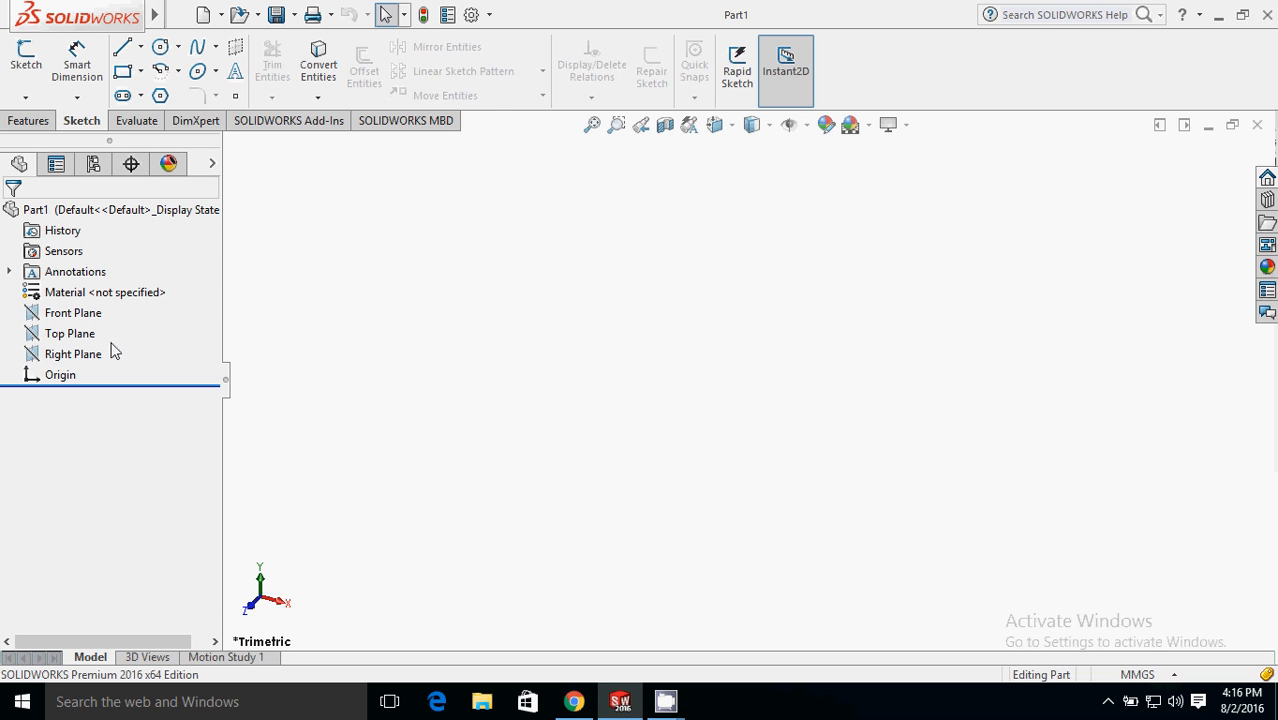
click(31, 315)
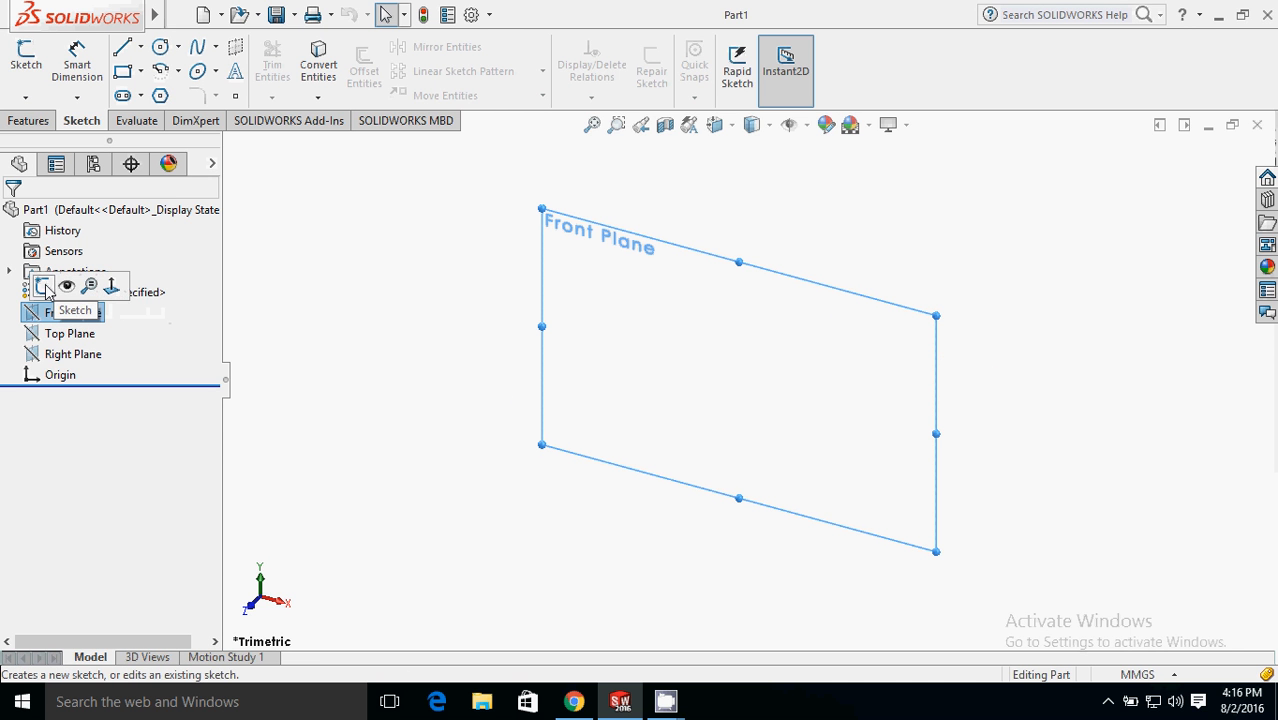
click(43, 288)
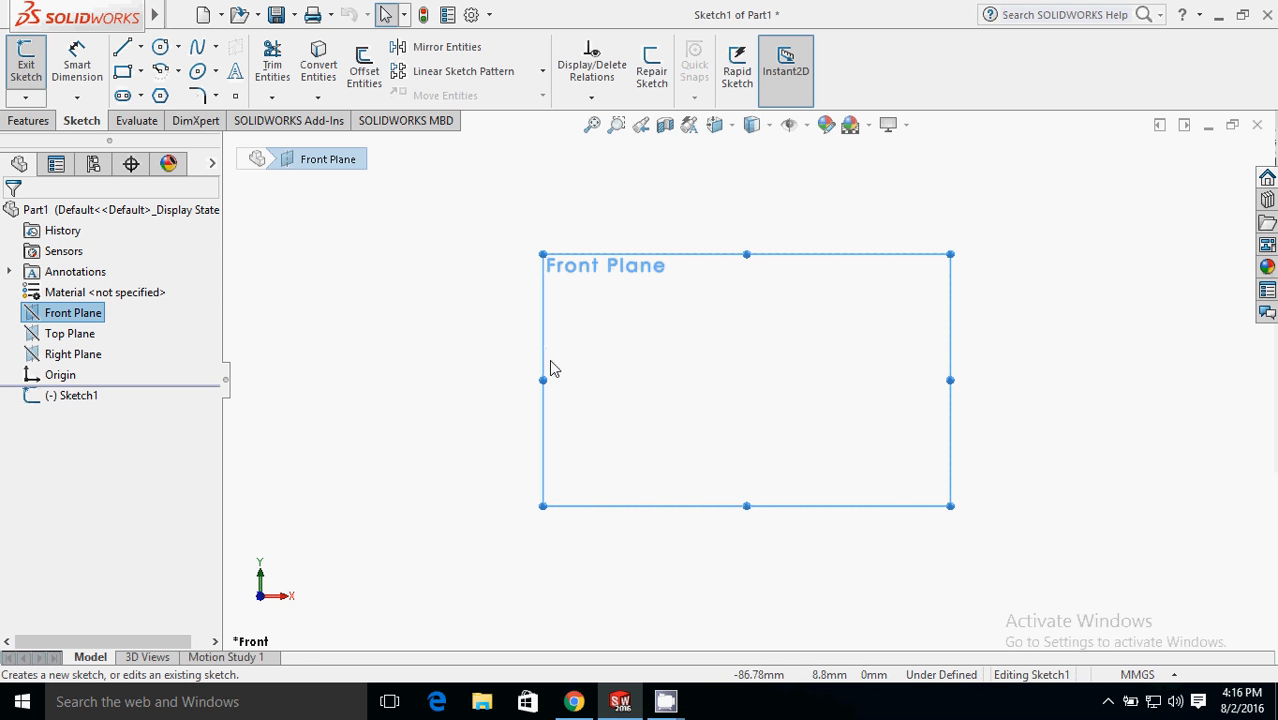
click(782, 408)
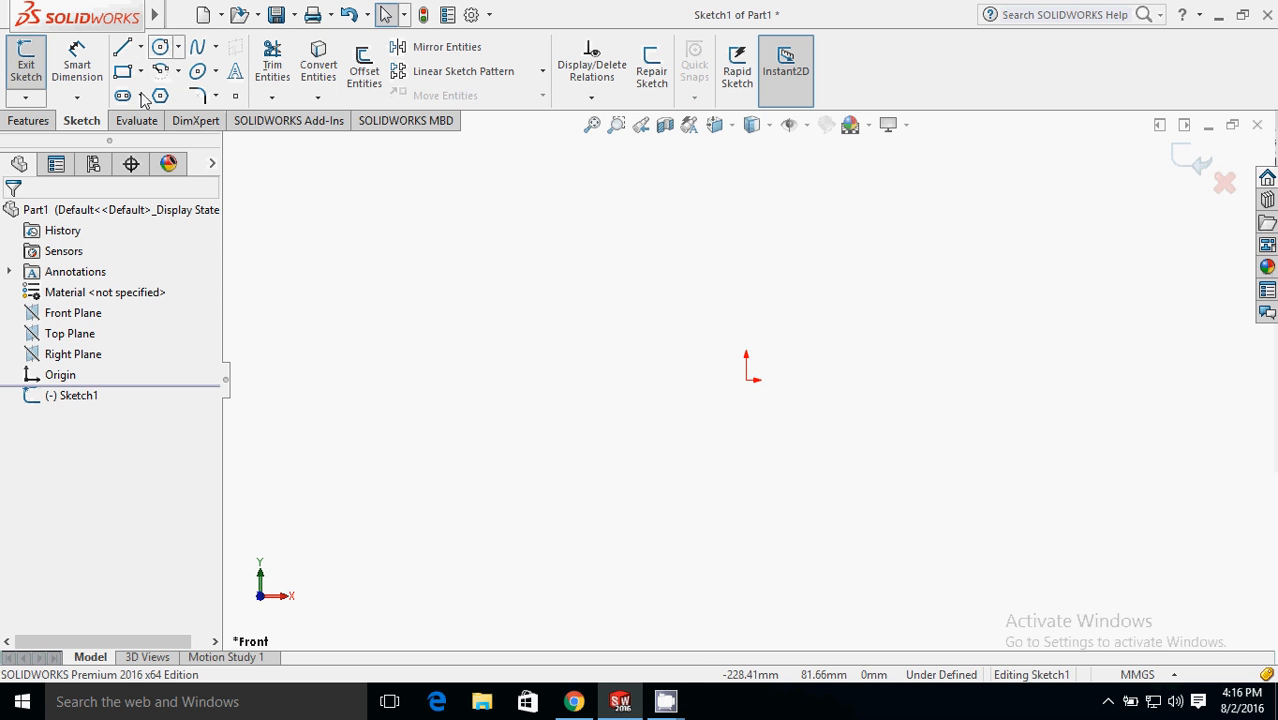
Draw a circle about 78 mm in diameter, centred on the origin.
click(157, 48)
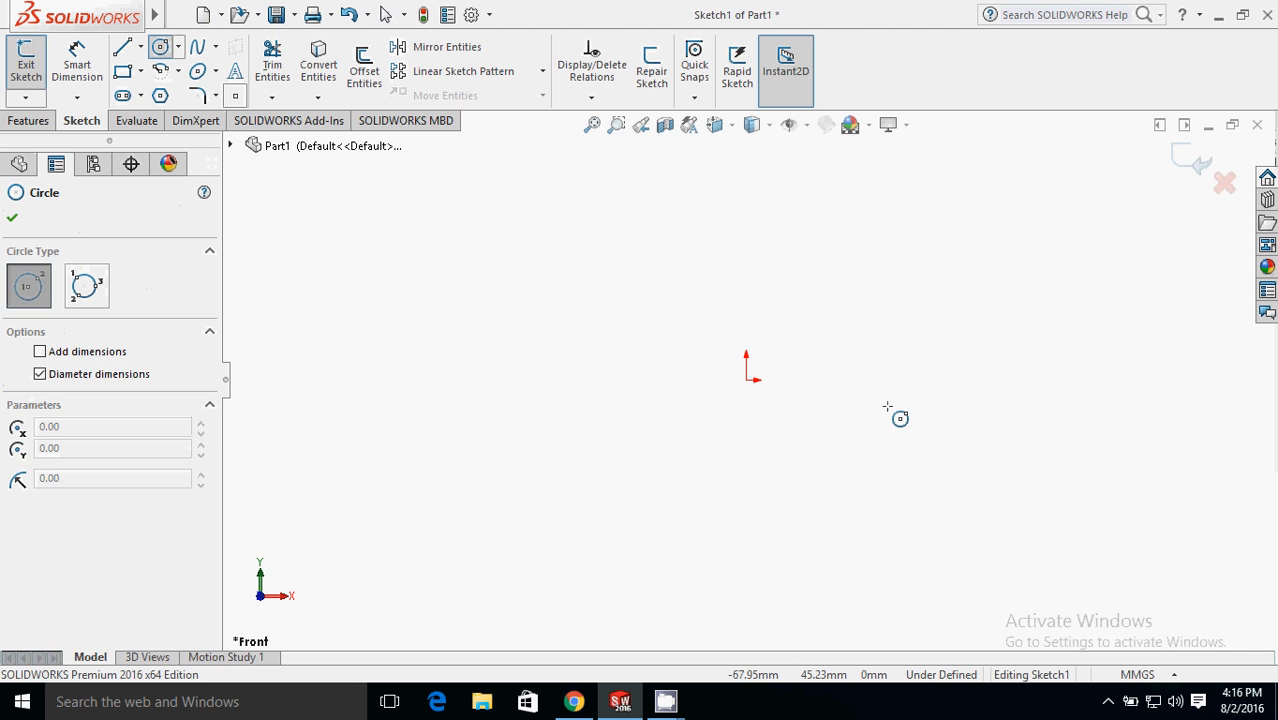
click(746, 380)
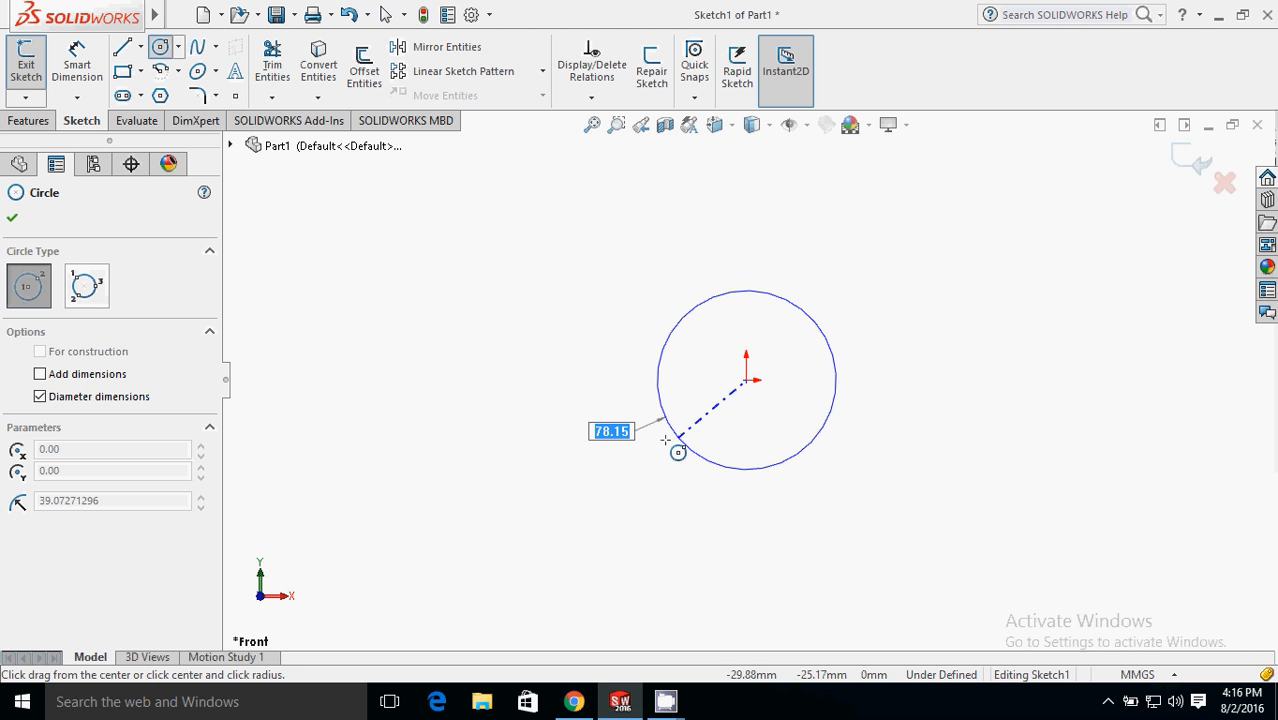
click(695, 455)
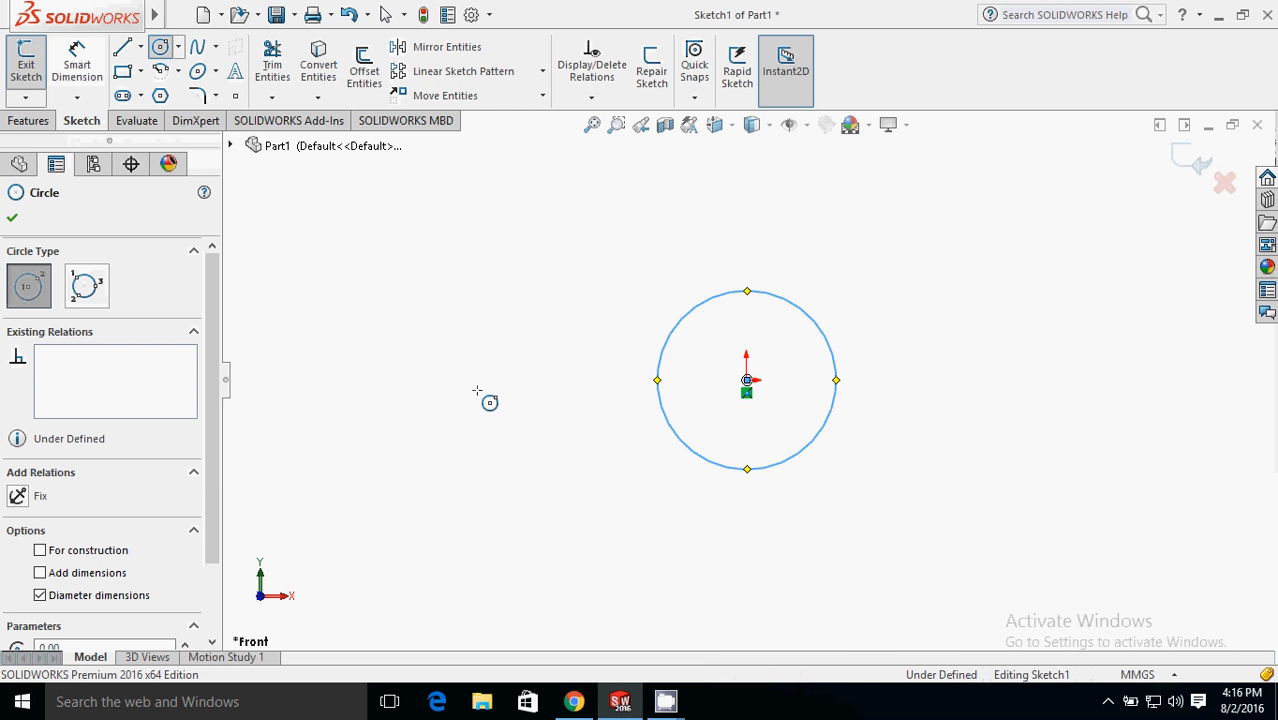
Dimension the circle's diameter with Smart Dimension and set it to 100 mm.
right_drag(477, 390, 493, 370)
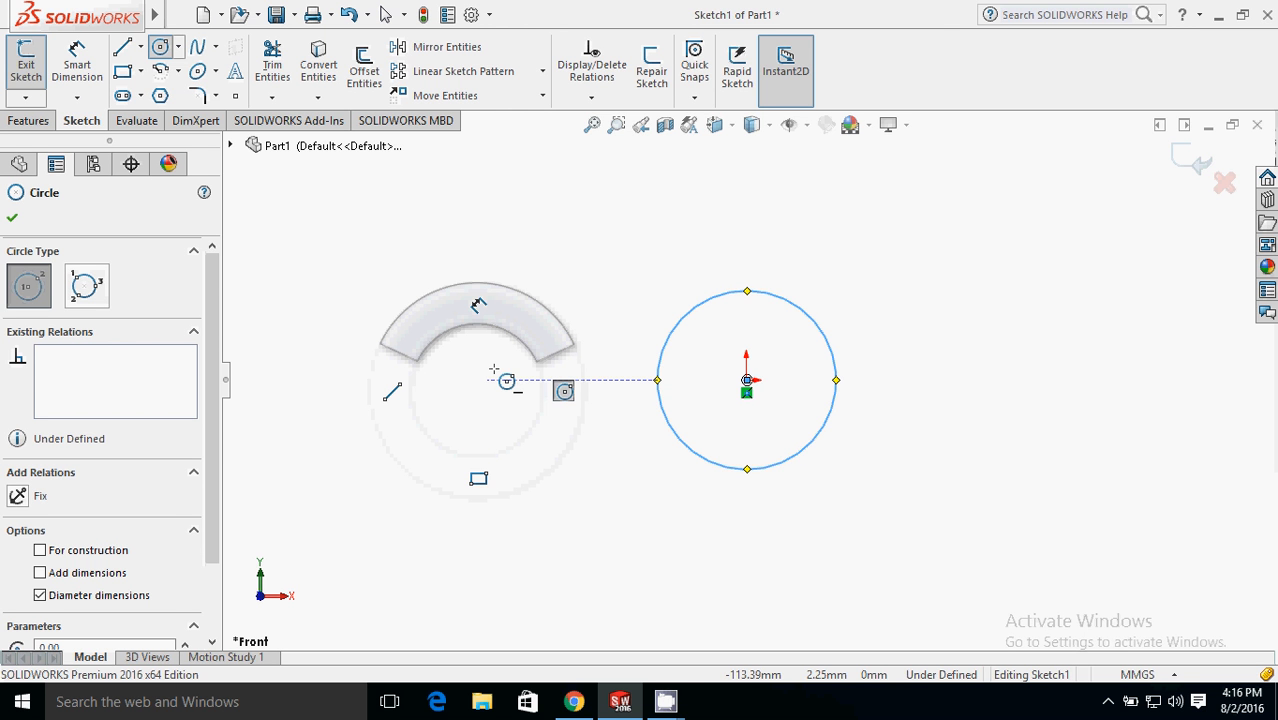
right_drag(493, 370, 486, 318)
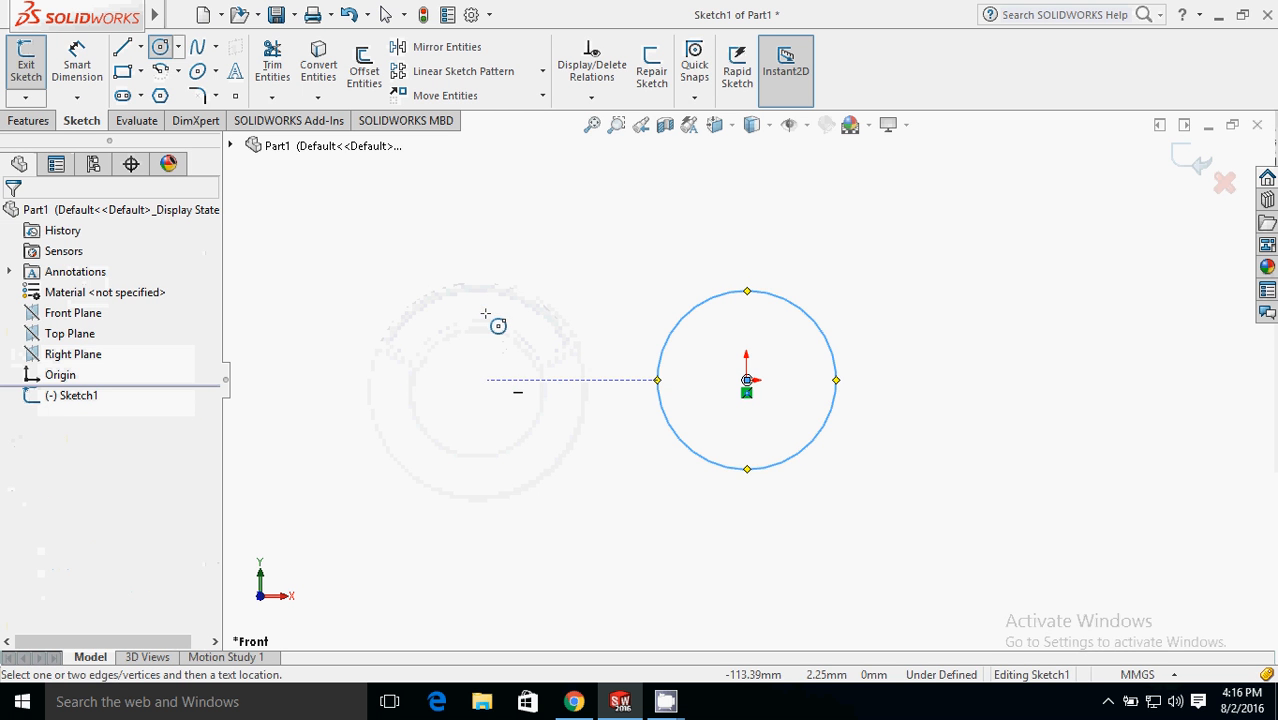
click(682, 450)
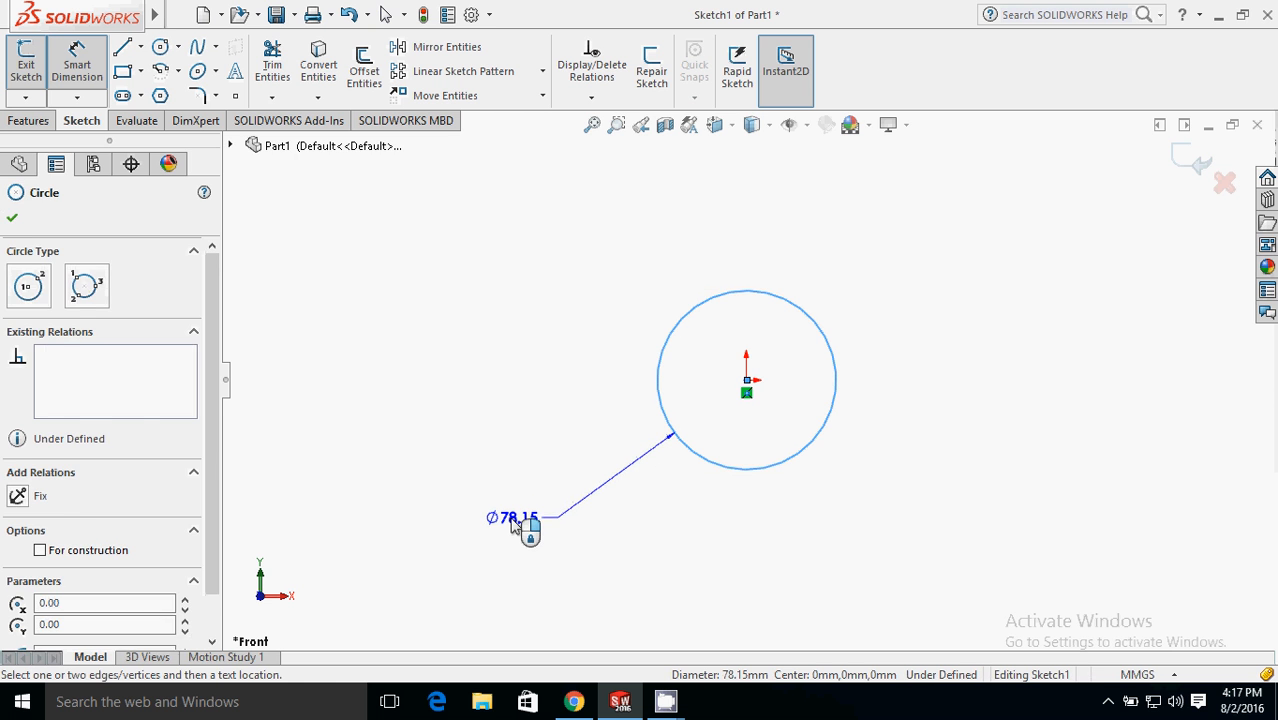
click(513, 527)
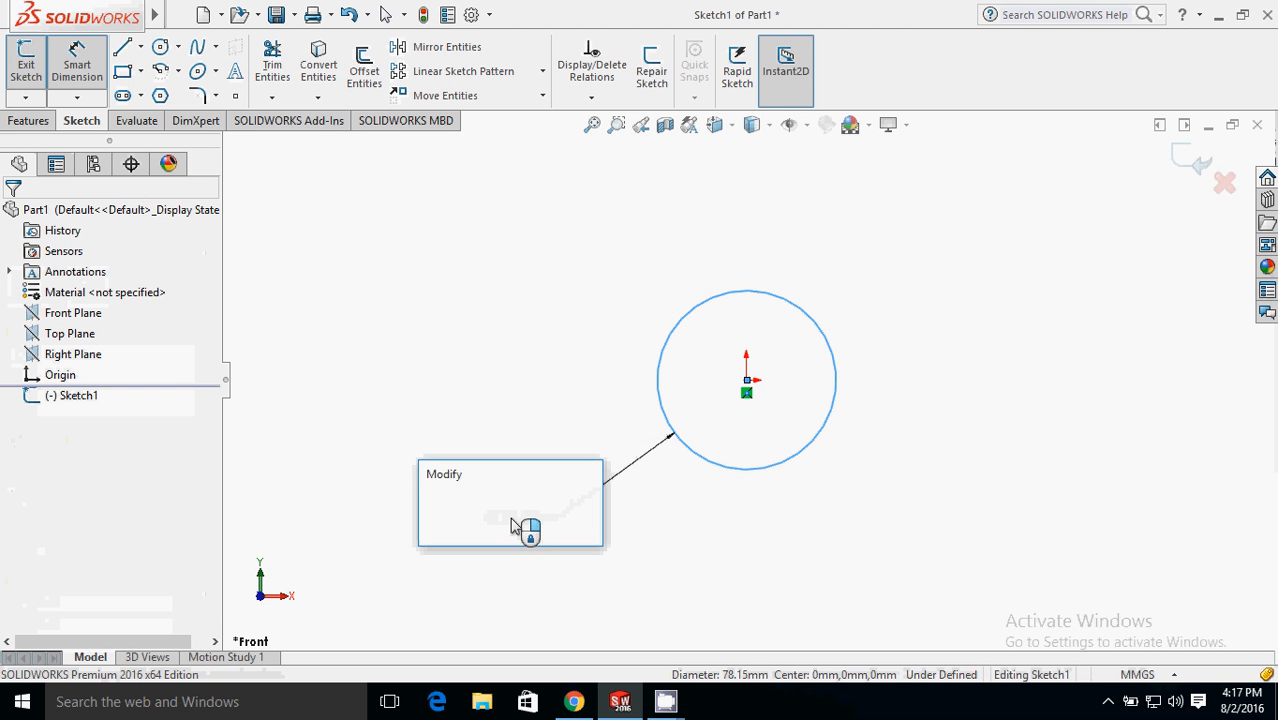
key(Return)
double_click(511, 527)
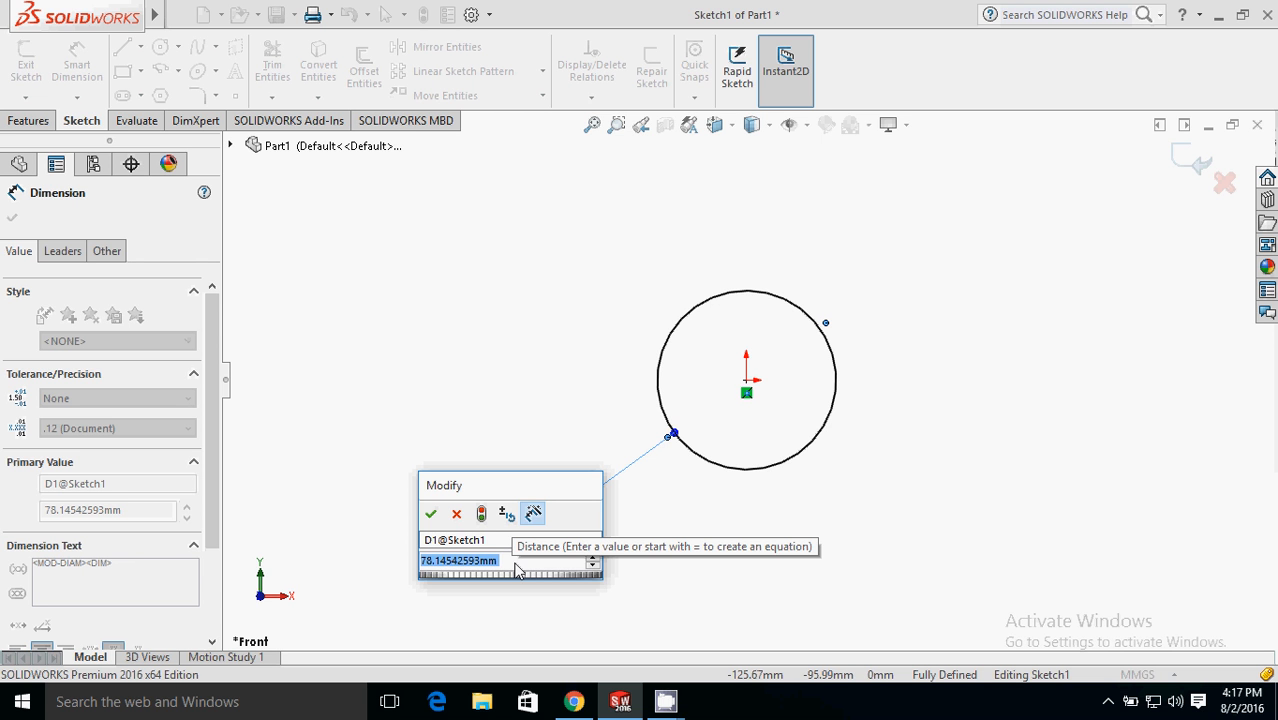
text(1)
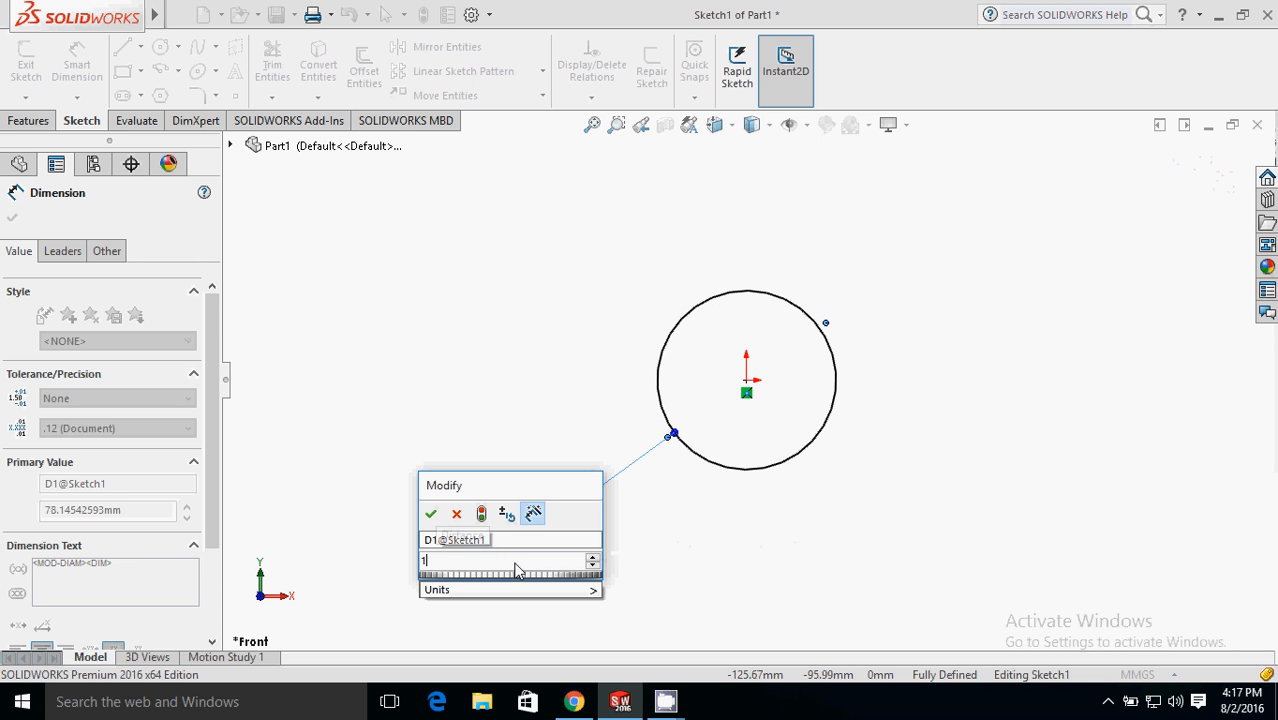
text(00)
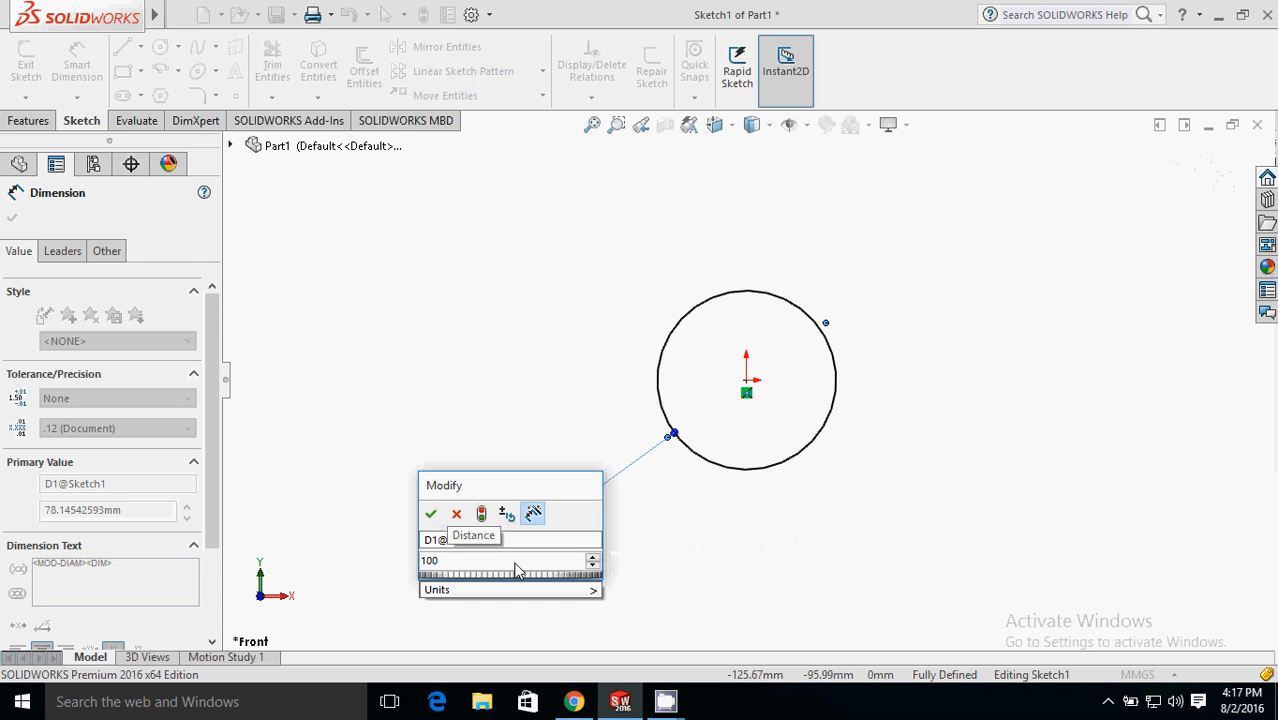
key(Return)
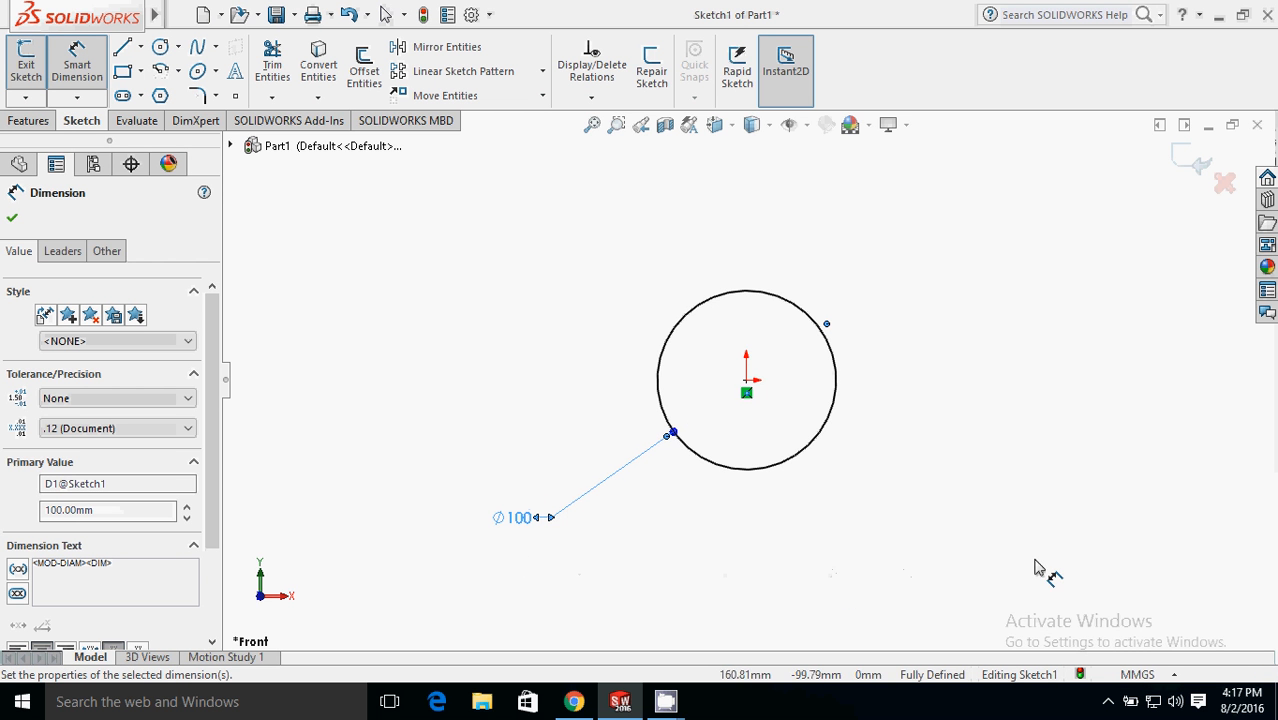
click(1176, 676)
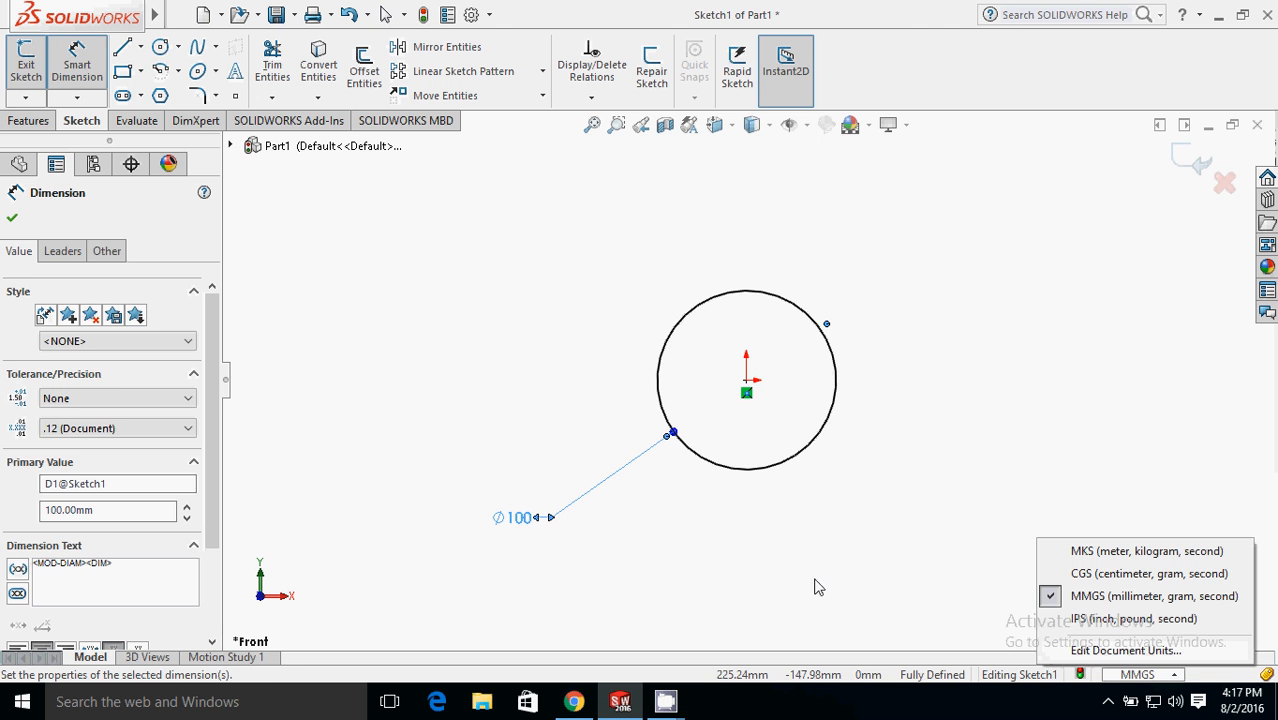
click(743, 578)
click(699, 565)
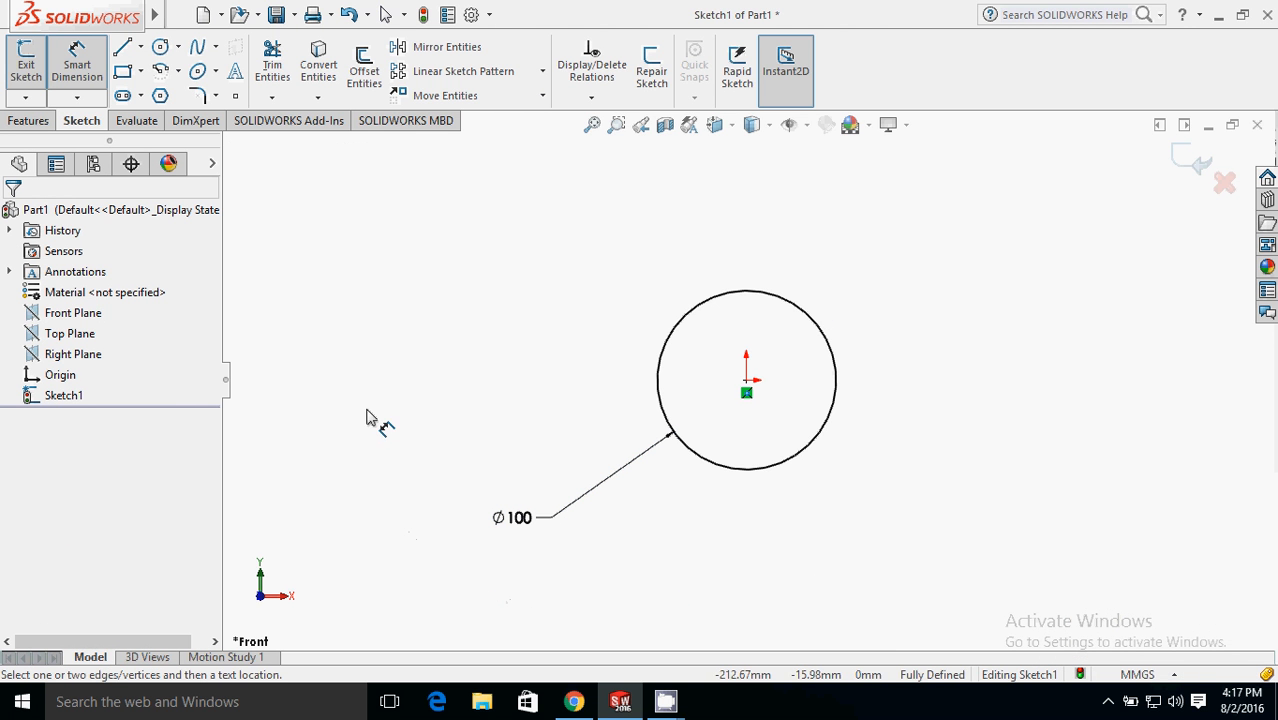
middle_drag(399, 394, 494, 473)
middle_drag(481, 471, 468, 471)
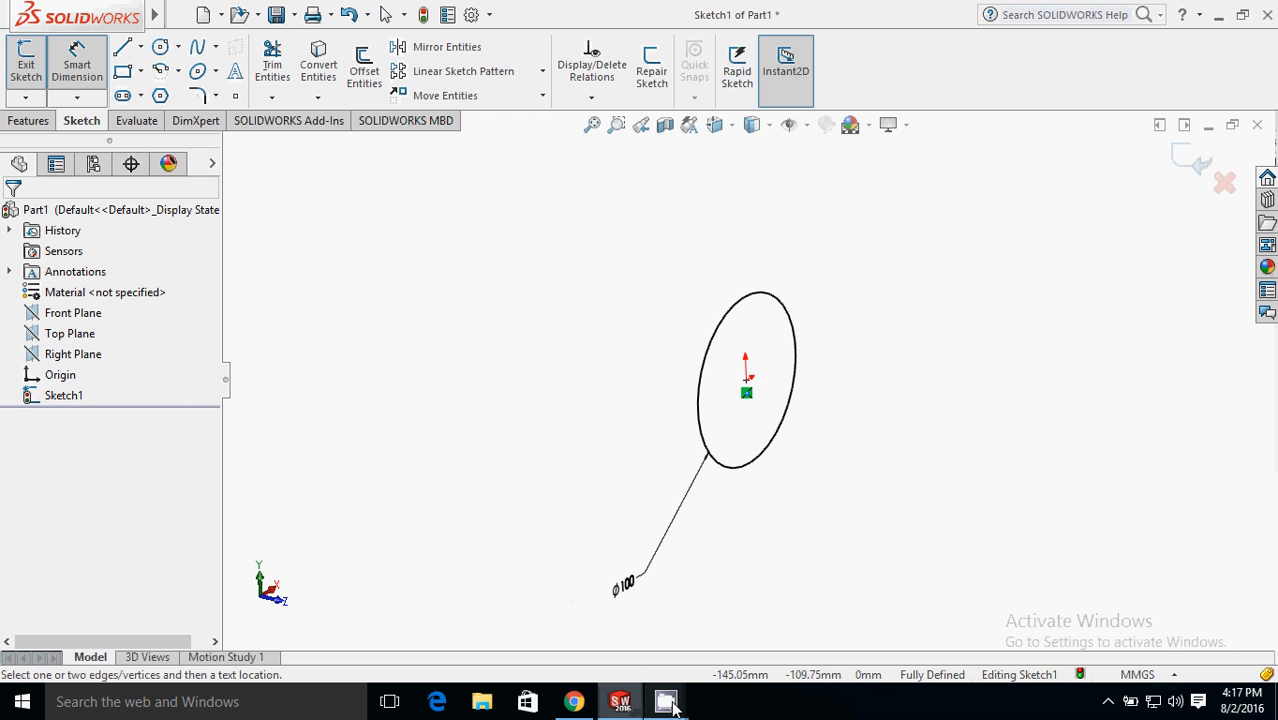
mouse_move(665, 701)
click(542, 640)
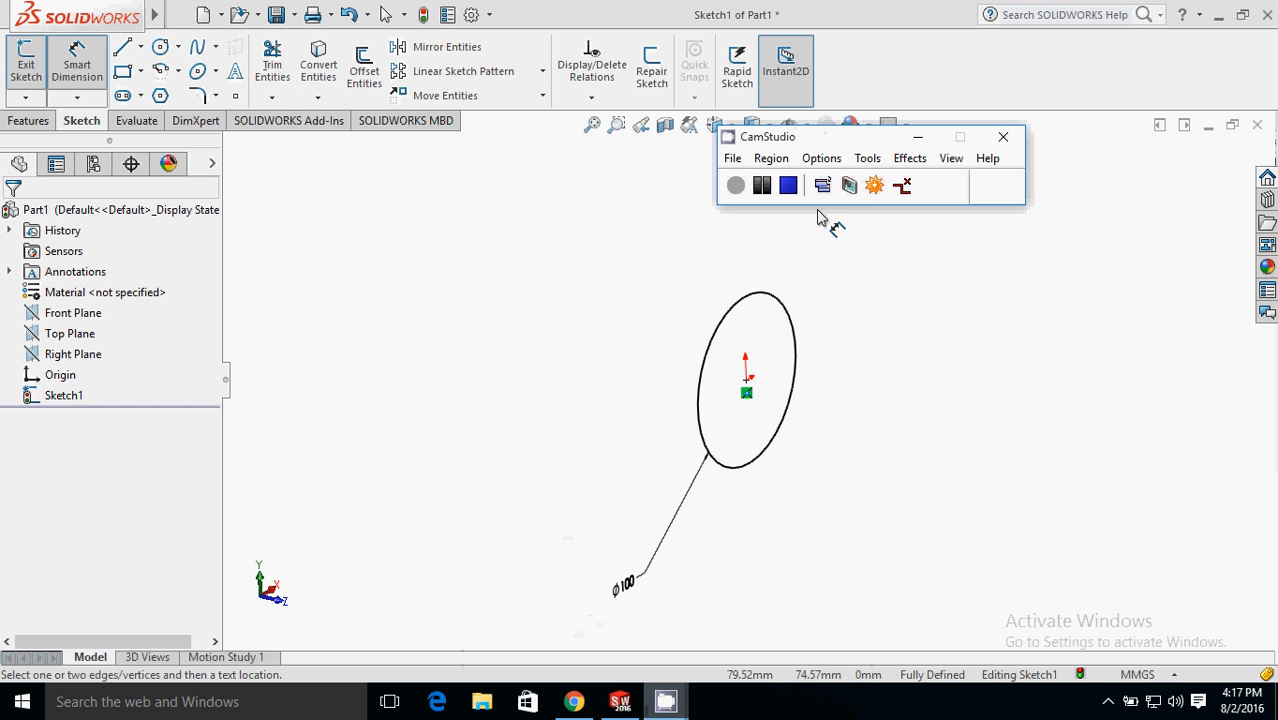
click(920, 138)
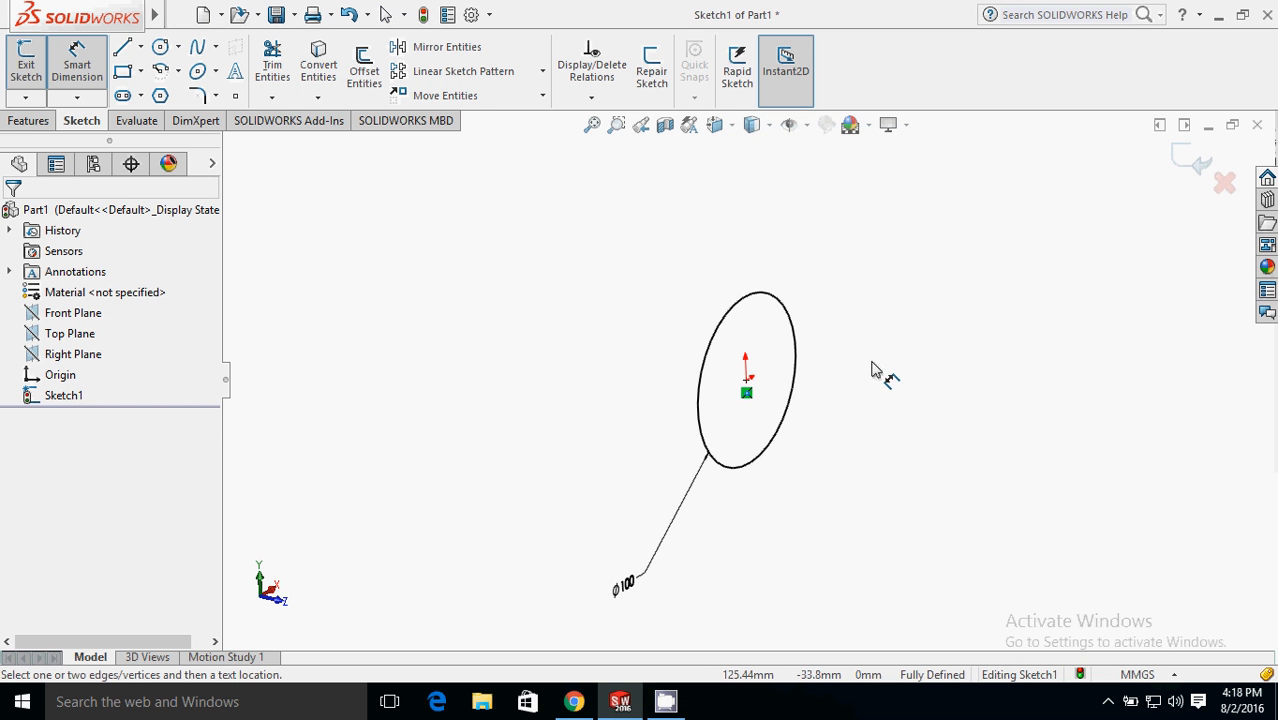
Start a blind Boss-Extrude of the circle sketch from the sketch plane.
middle_drag(622, 463, 582, 451)
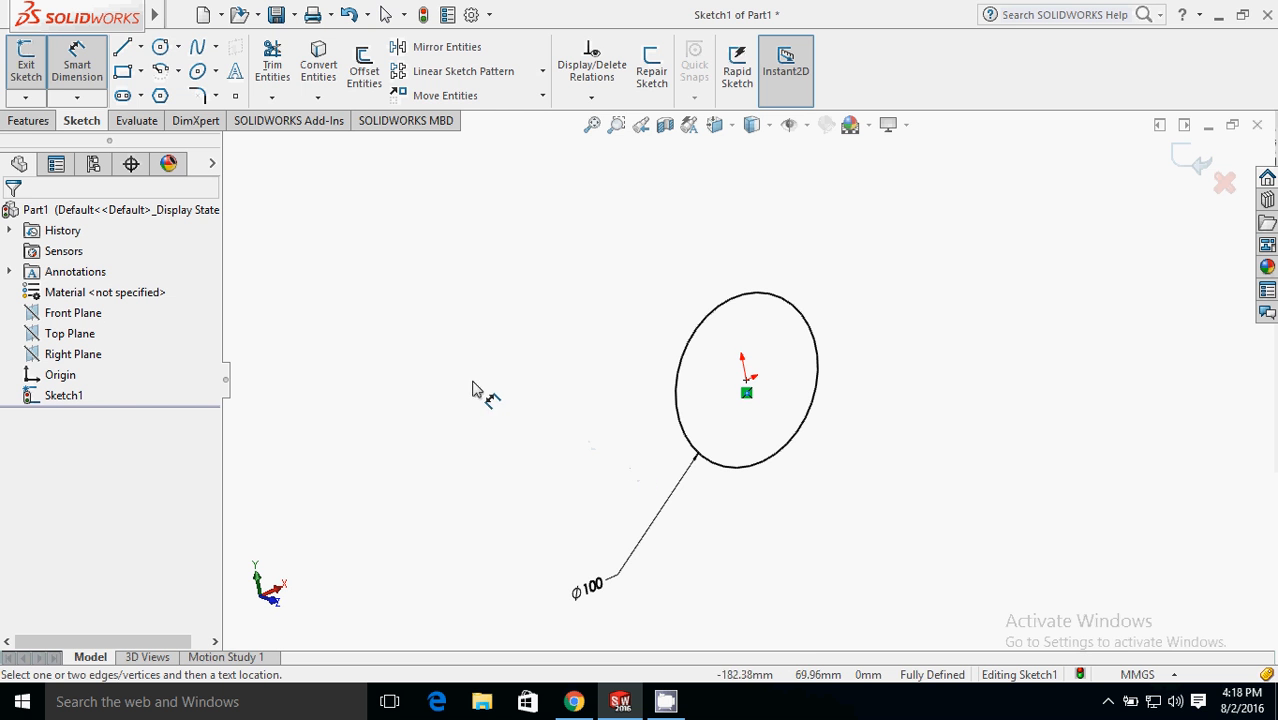
click(30, 121)
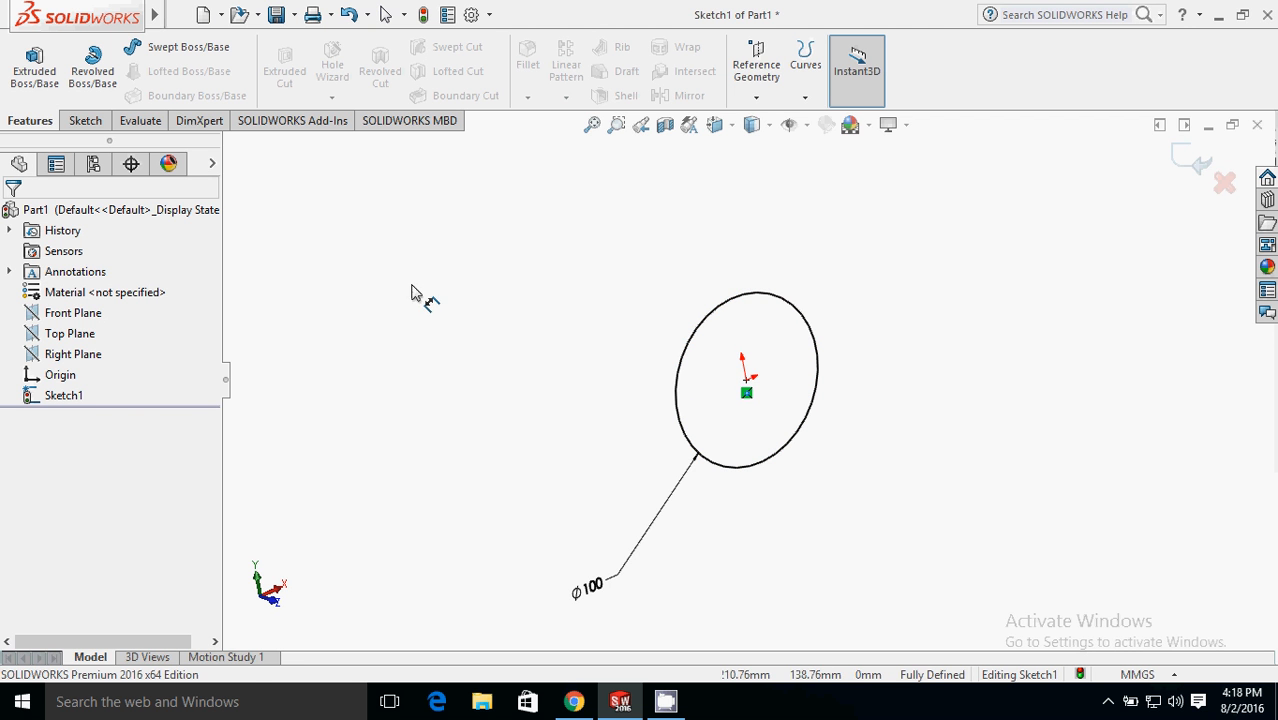
click(42, 80)
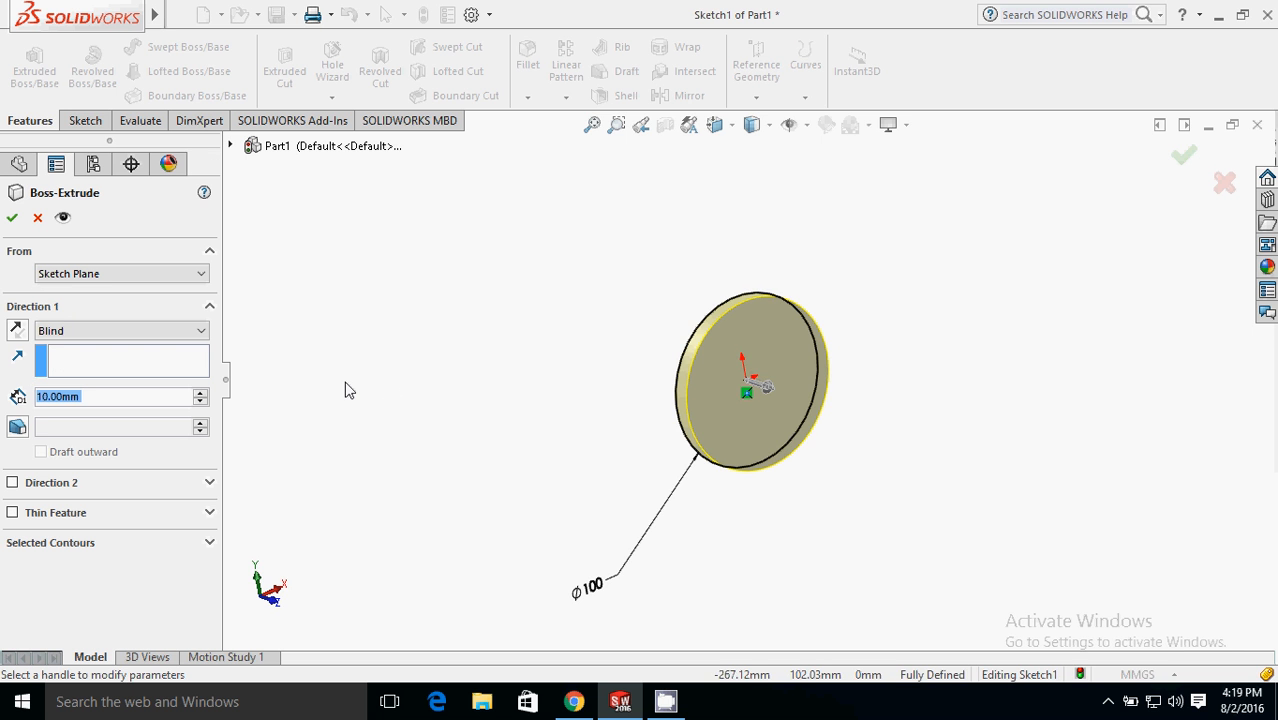
middle_drag(408, 391, 447, 418)
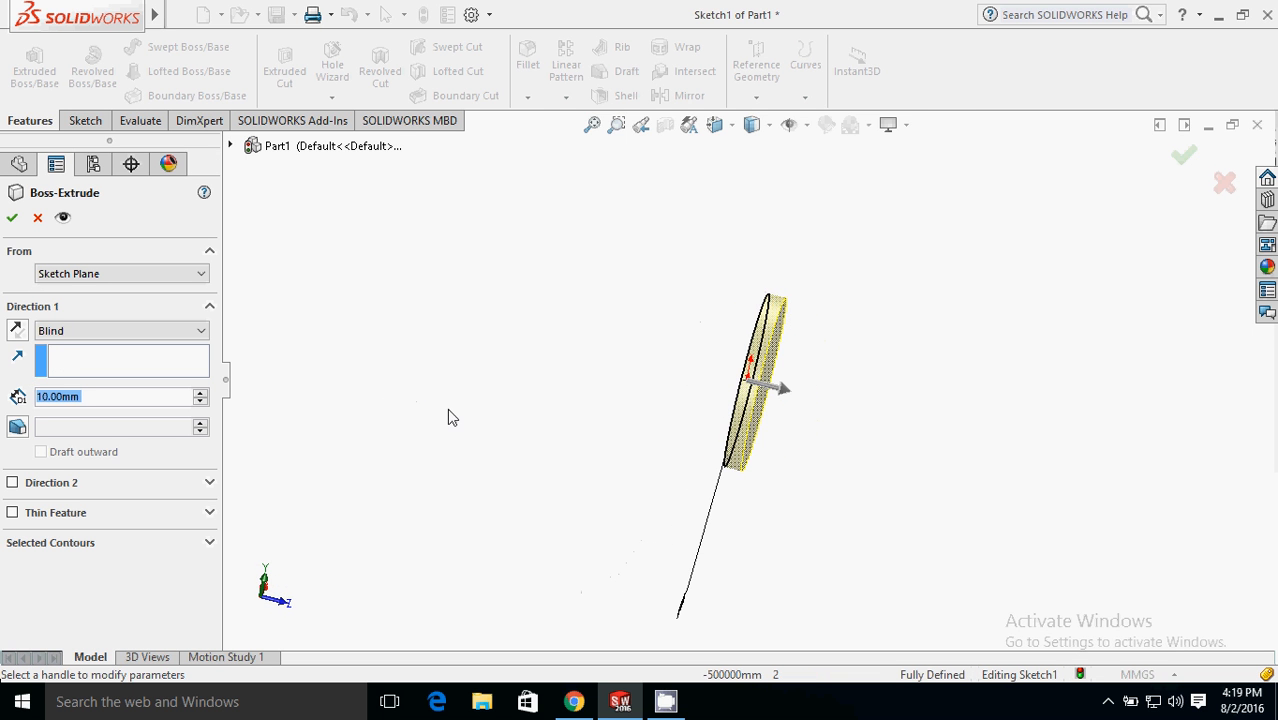
Try reversing the extrusion direction and adding a second extrusion direction.
click(16, 331)
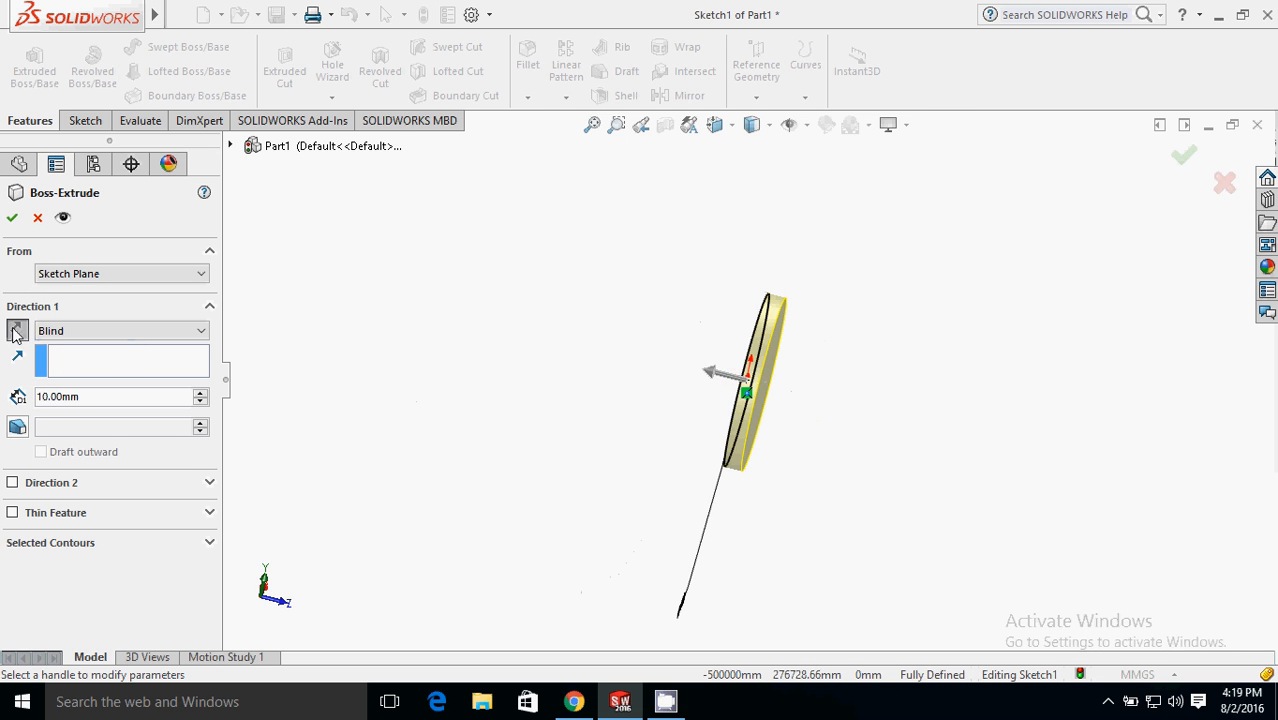
click(16, 331)
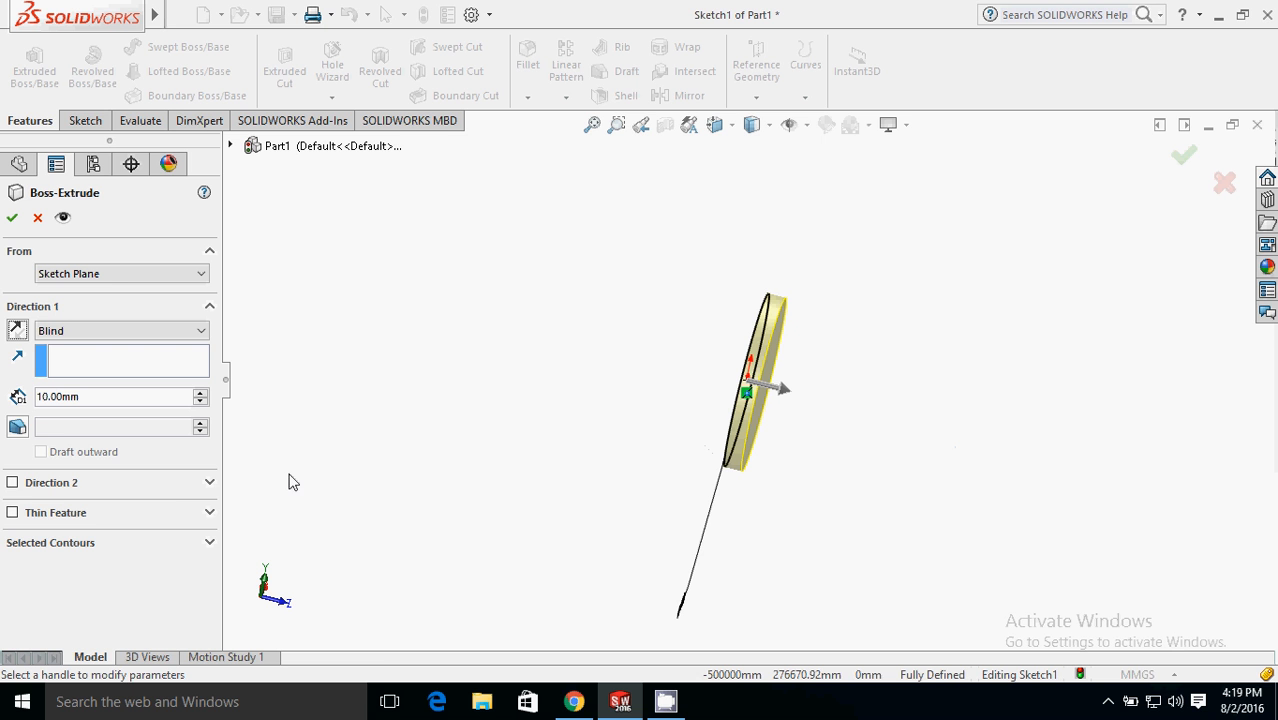
click(12, 483)
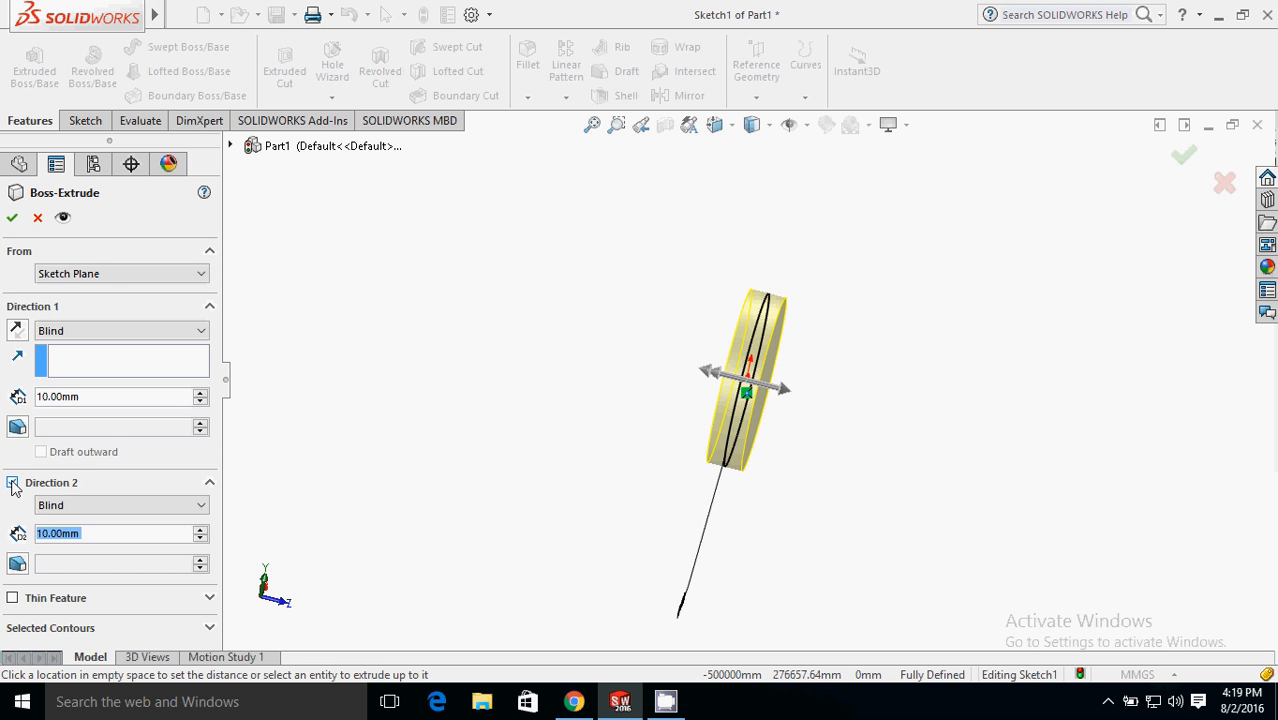
click(12, 484)
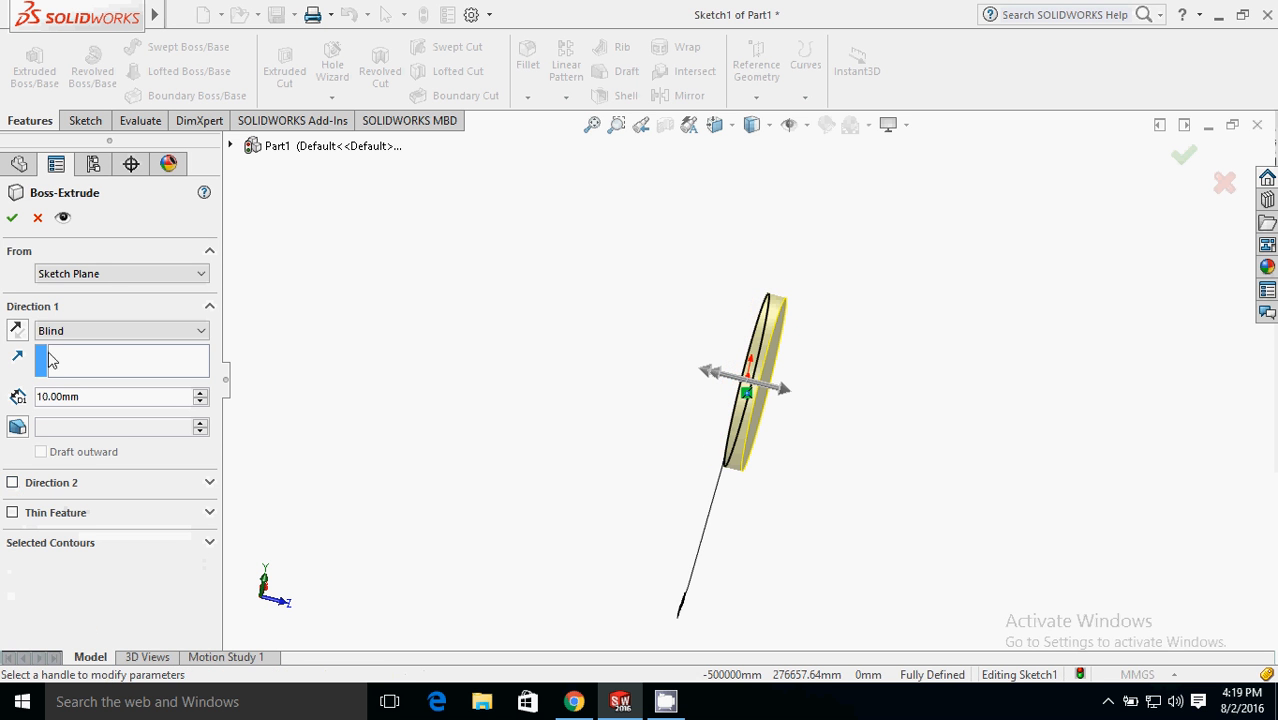
Set the blind extrusion depth in Direction 1 to 100 mm.
double_click(107, 399)
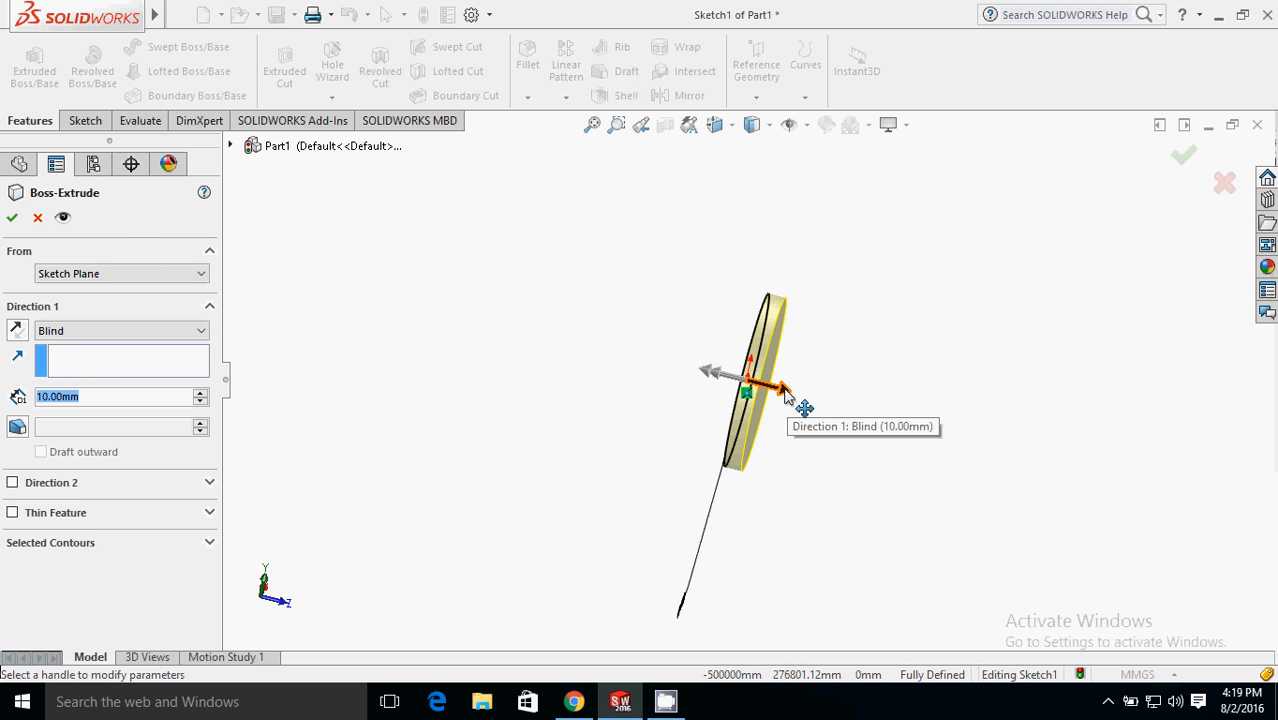
mouse_move(812, 398)
mouse_down()
mouse_move(938, 440)
mouse_move(921, 432)
mouse_up()
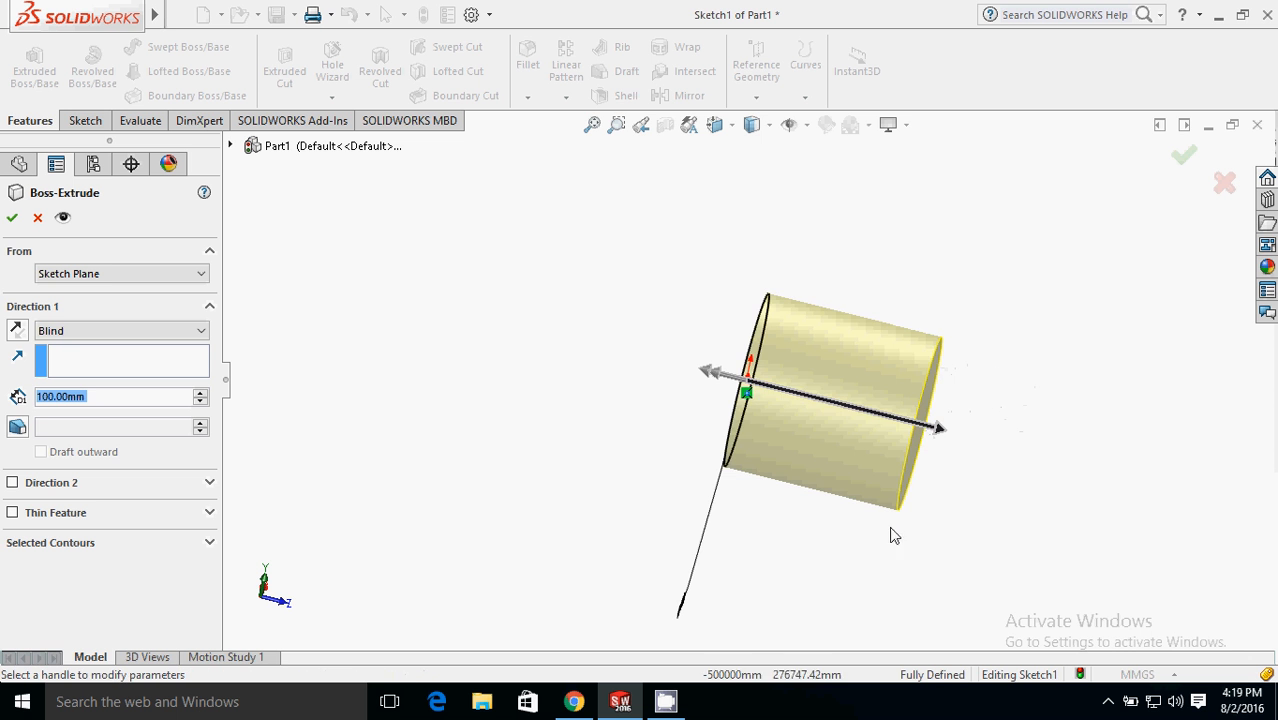
middle_drag(770, 570, 745, 560)
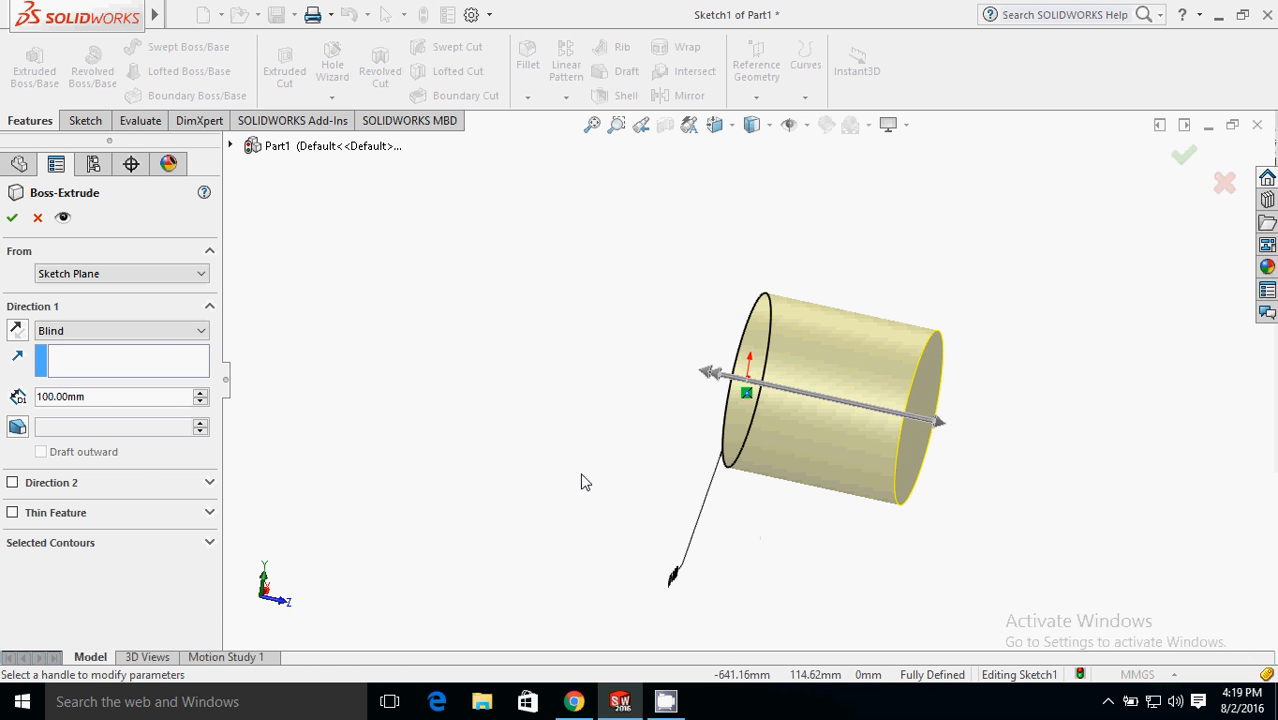
Make the extrusion a thin feature with a one-direction wall thickness of 2 mm.
middle_drag(582, 480, 531, 434)
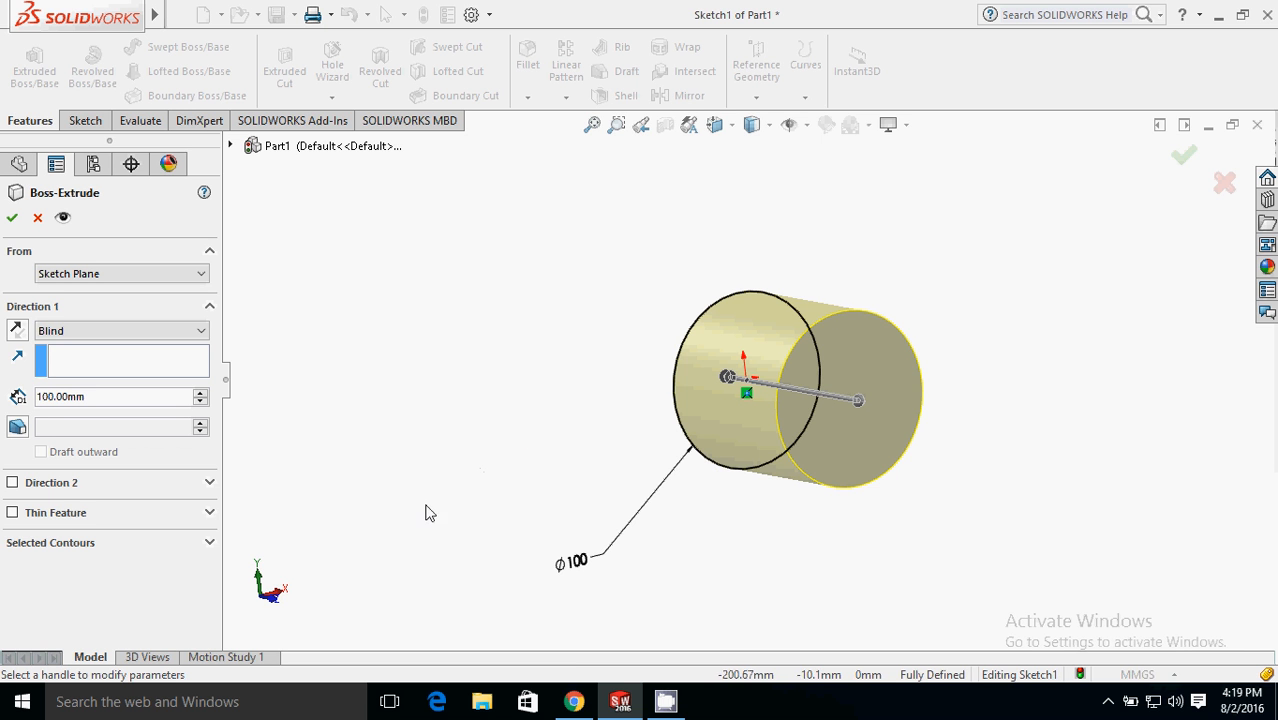
click(12, 513)
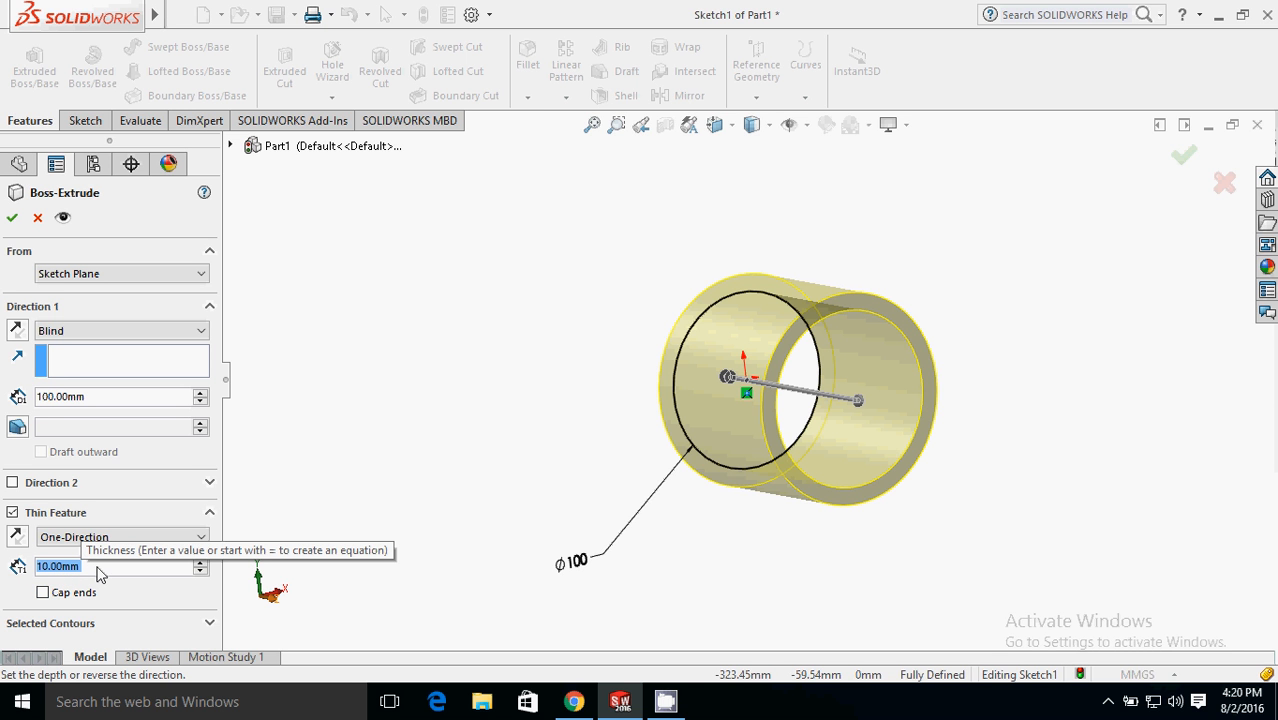
text(2)
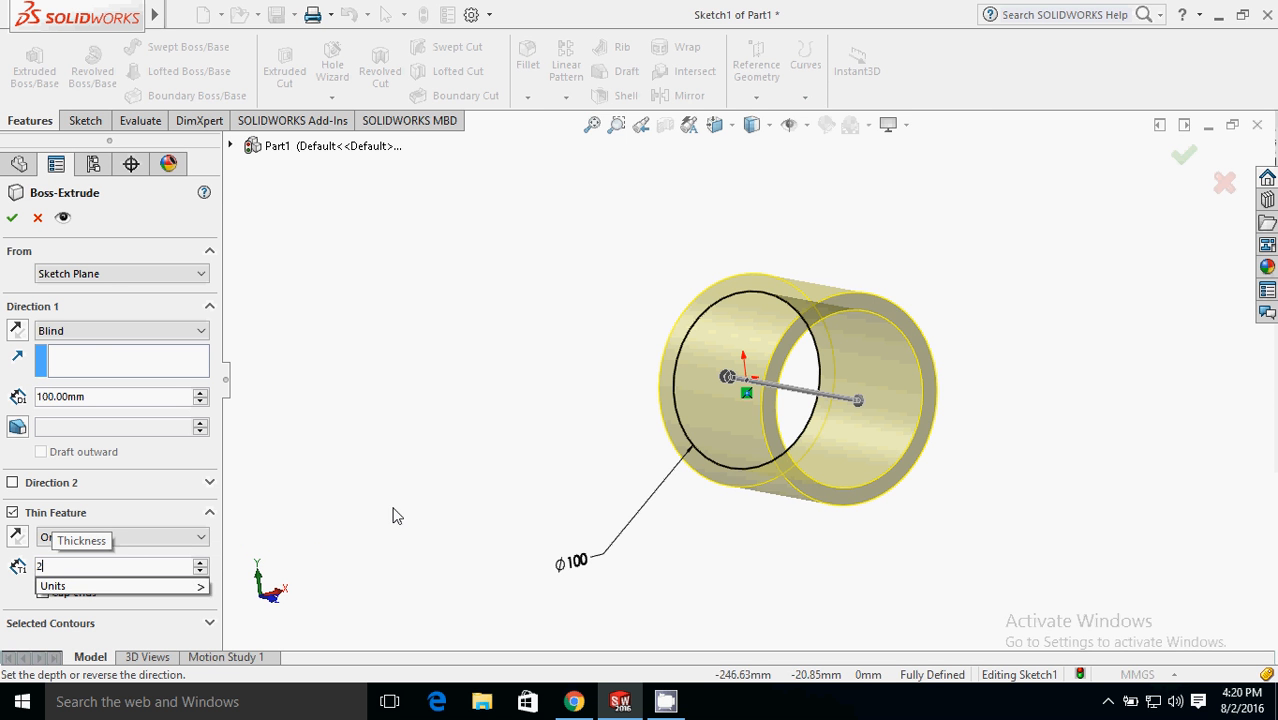
key(Return)
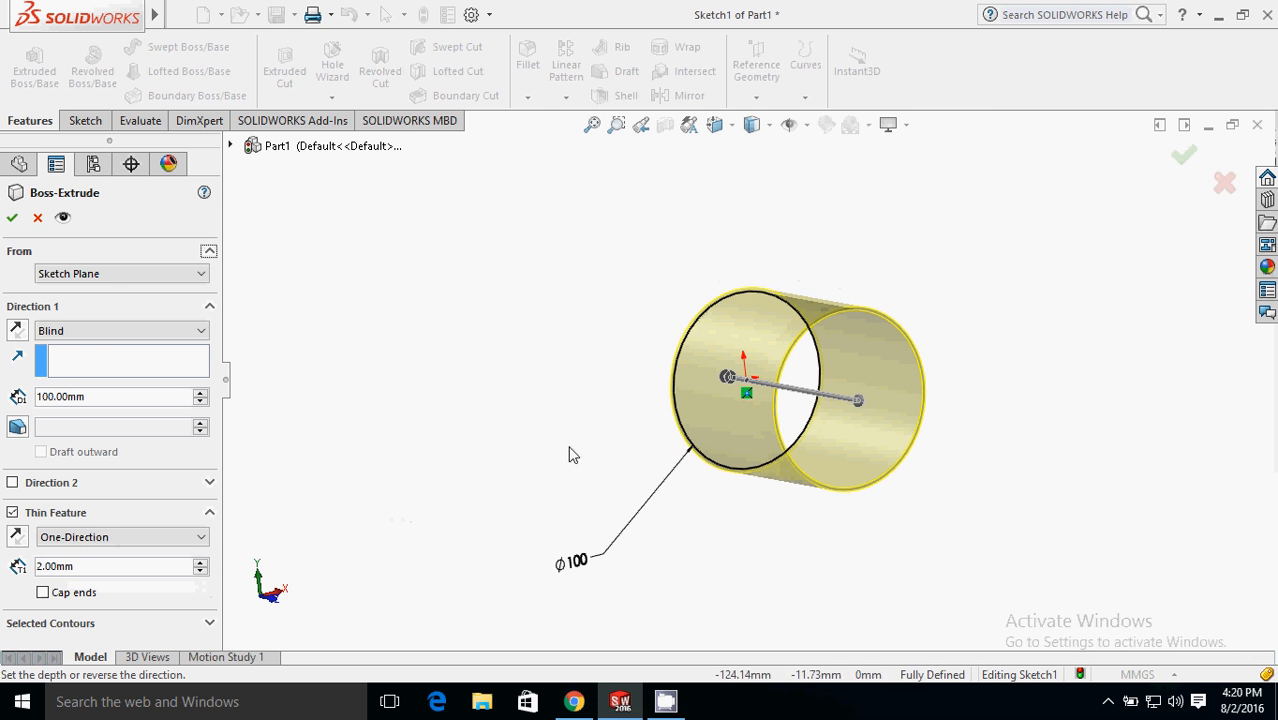
Try reversing the thin wall to the inside of the circle and back to the outside.
middle_drag(571, 451, 520, 426)
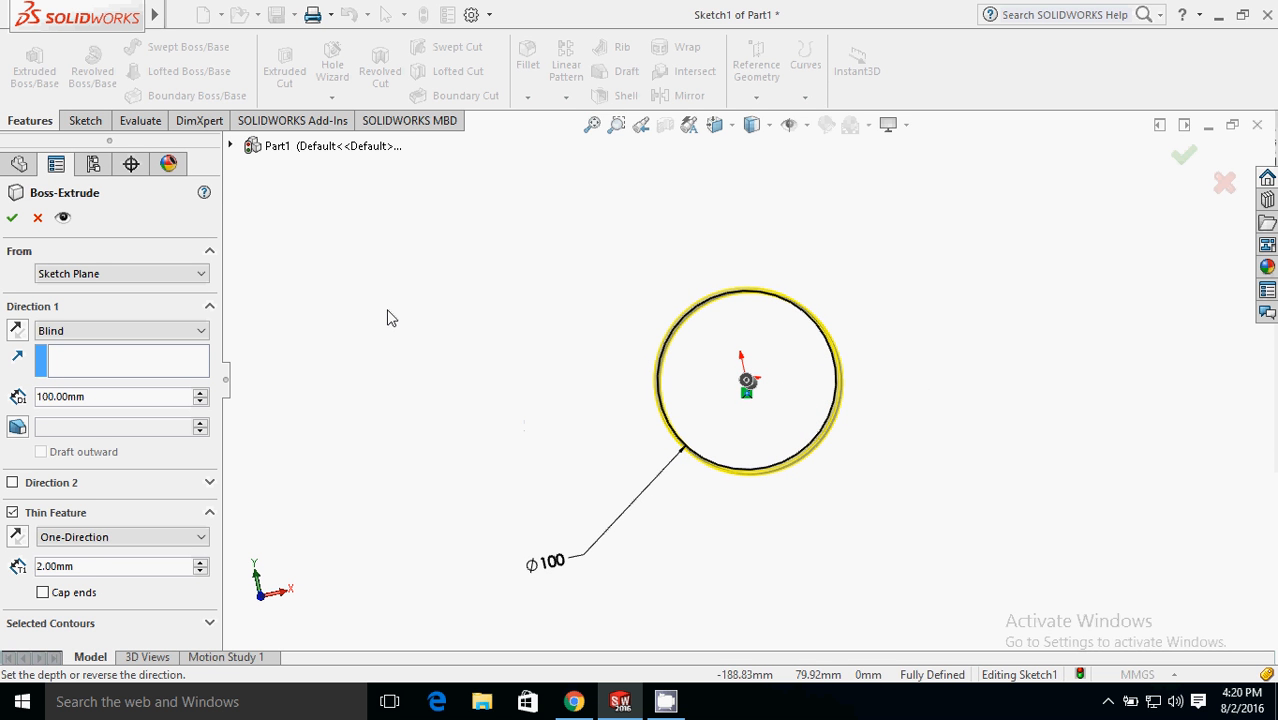
key(ctrl+1)
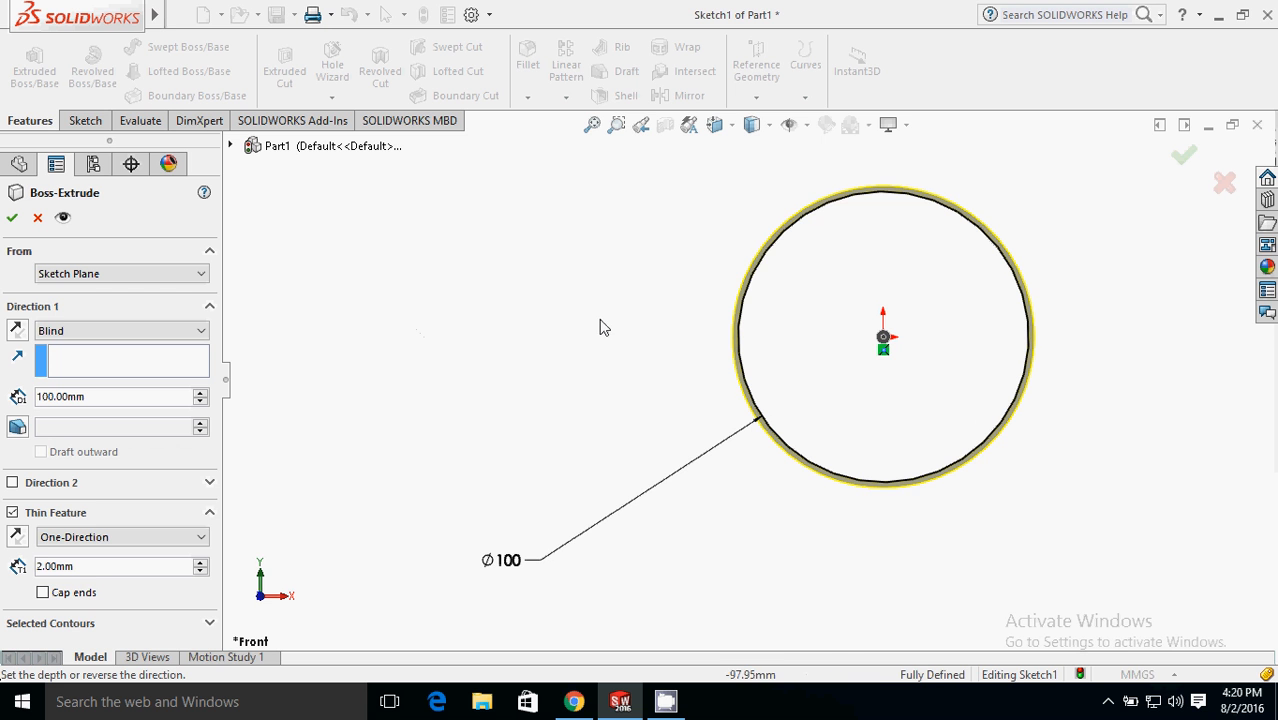
click(17, 540)
click(17, 540)
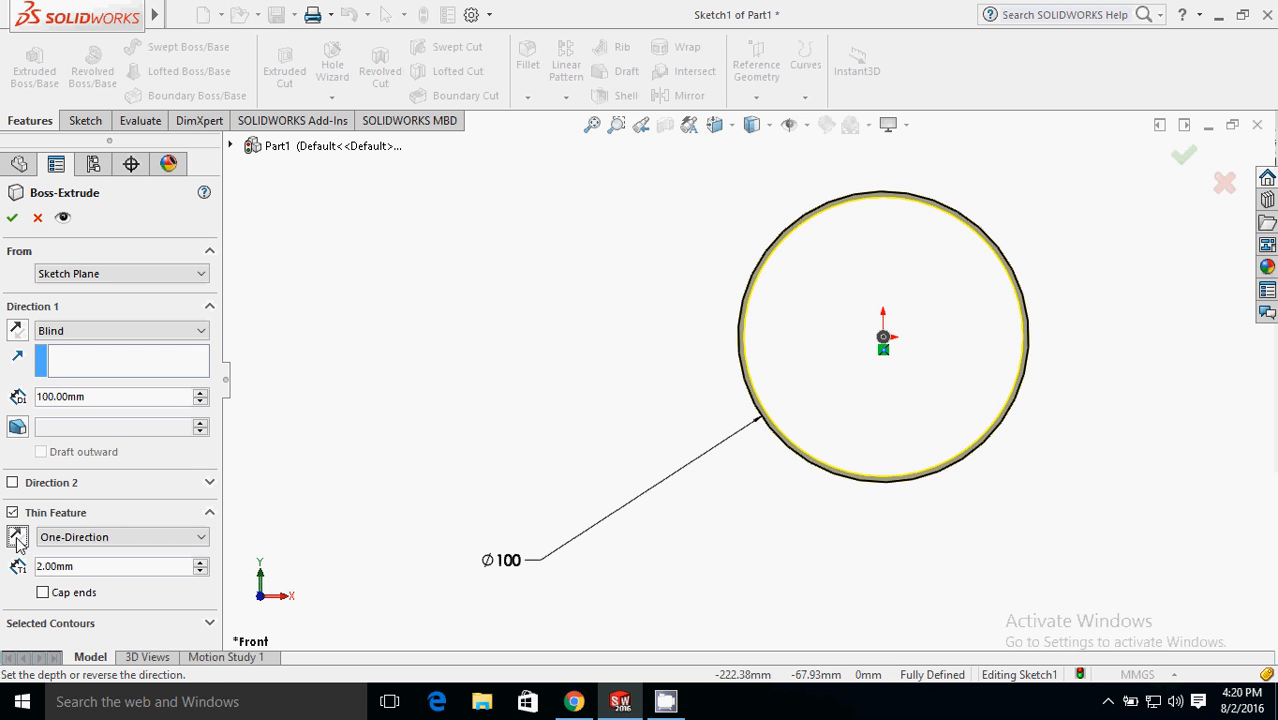
Try a Mid-Plane thin wall with a thickness of 10 mm.
click(76, 541)
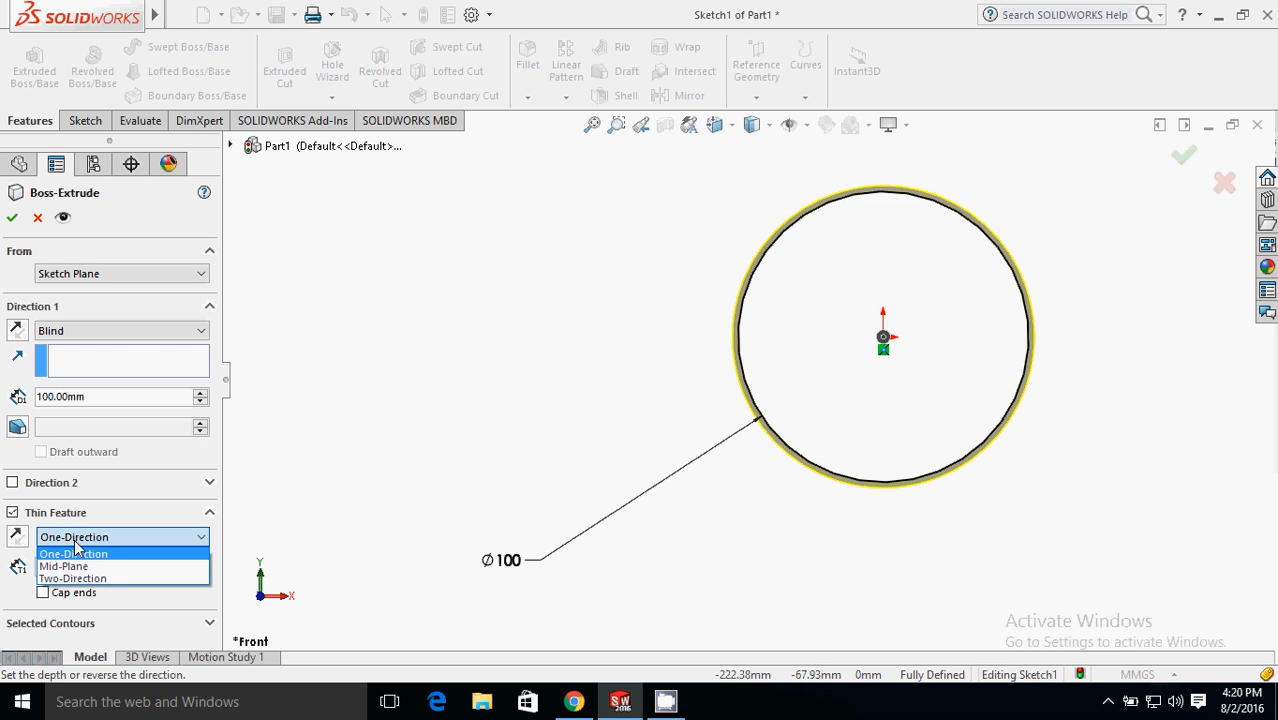
click(80, 567)
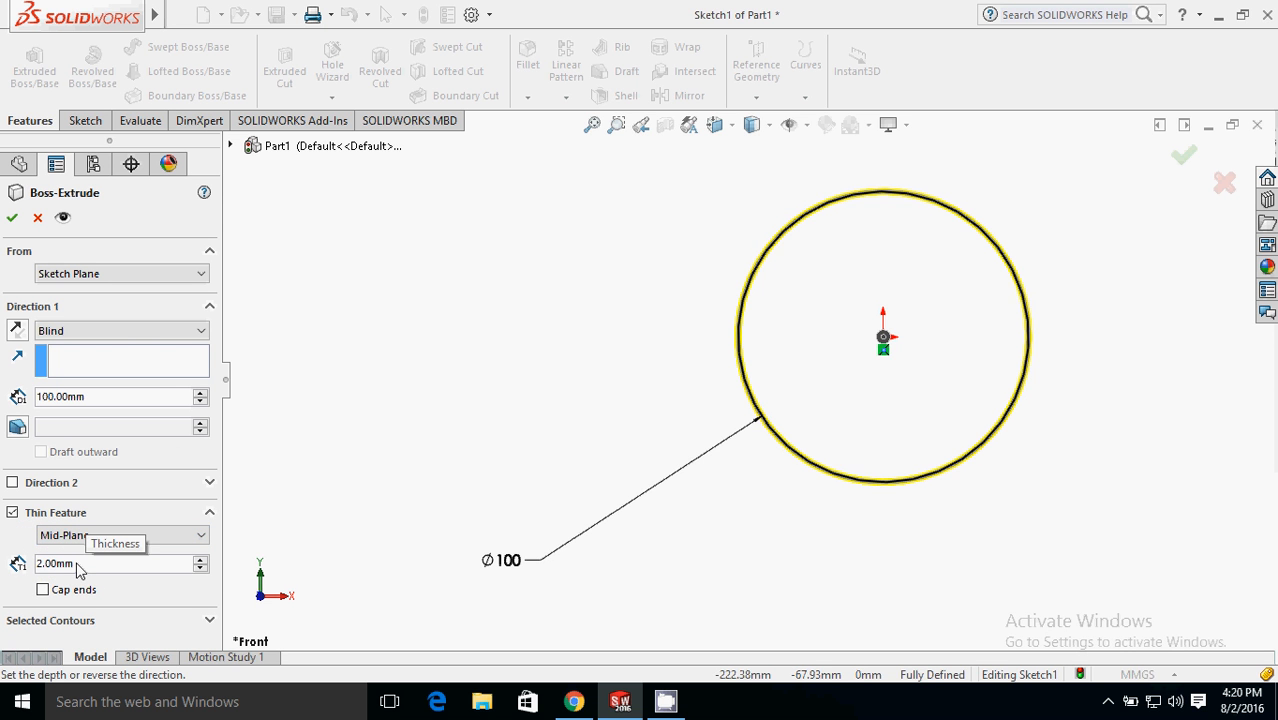
click(95, 565)
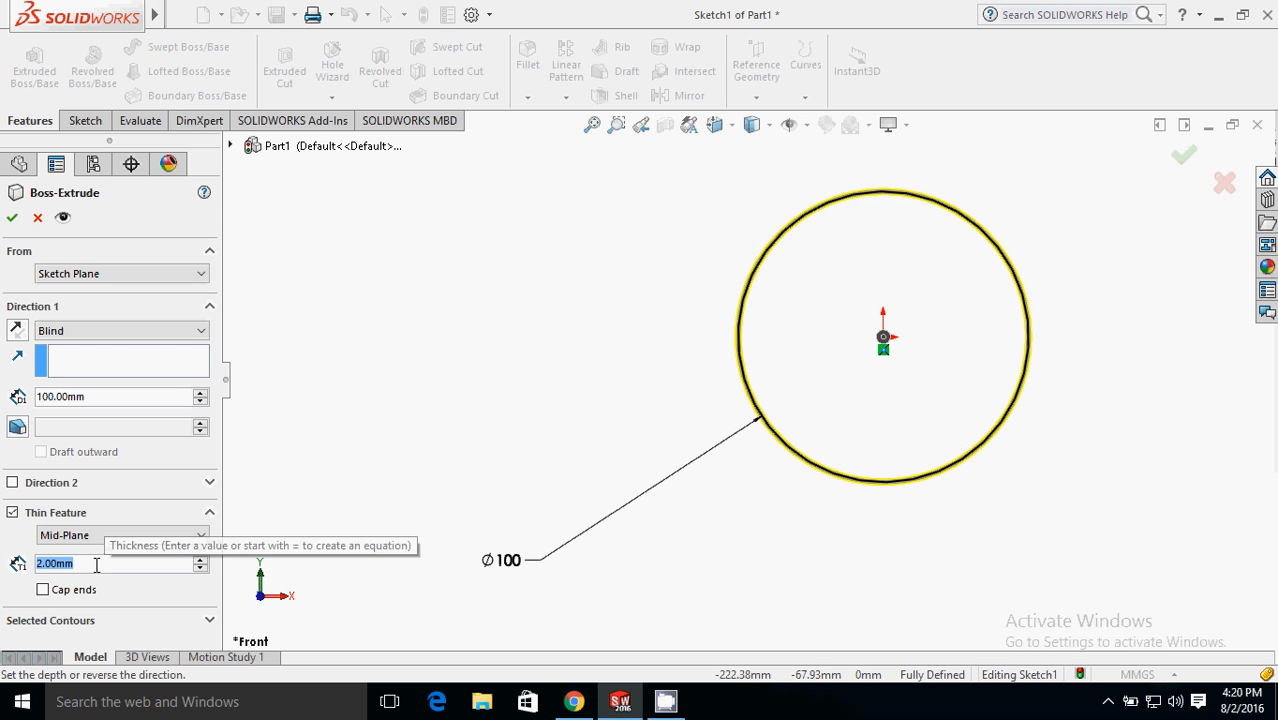
text(100)
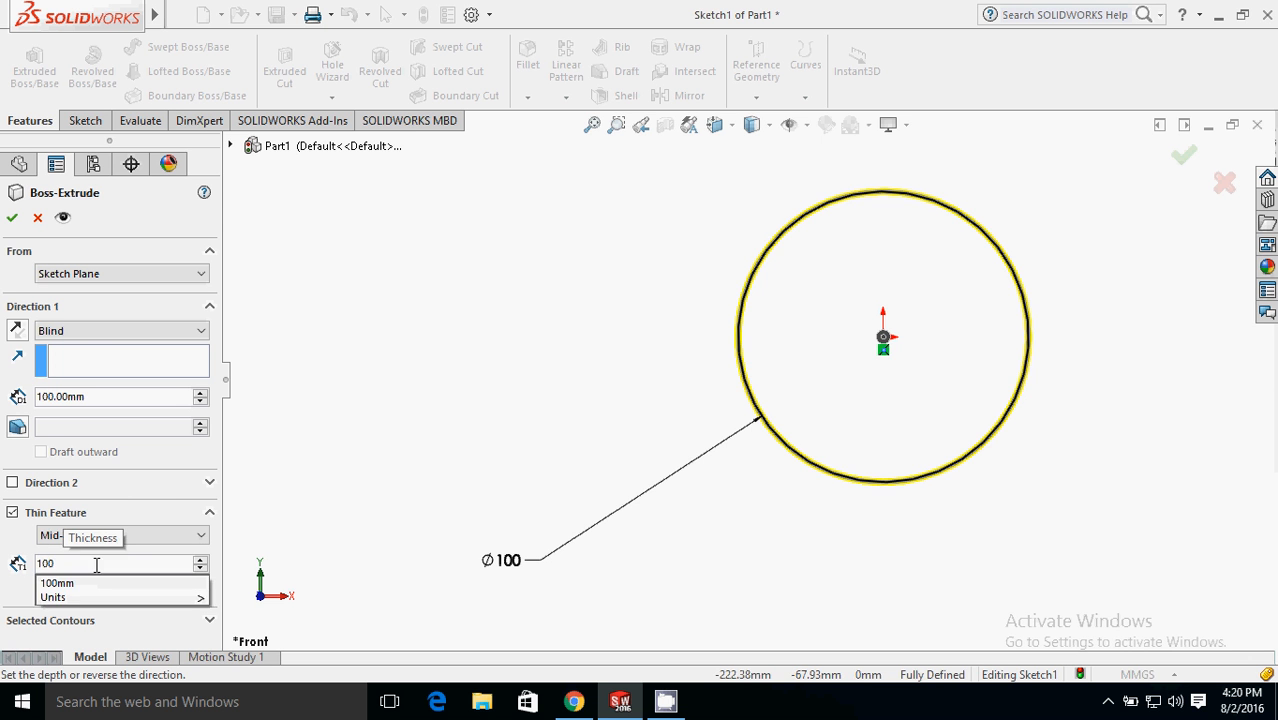
key(BackSpace)
key(Return)
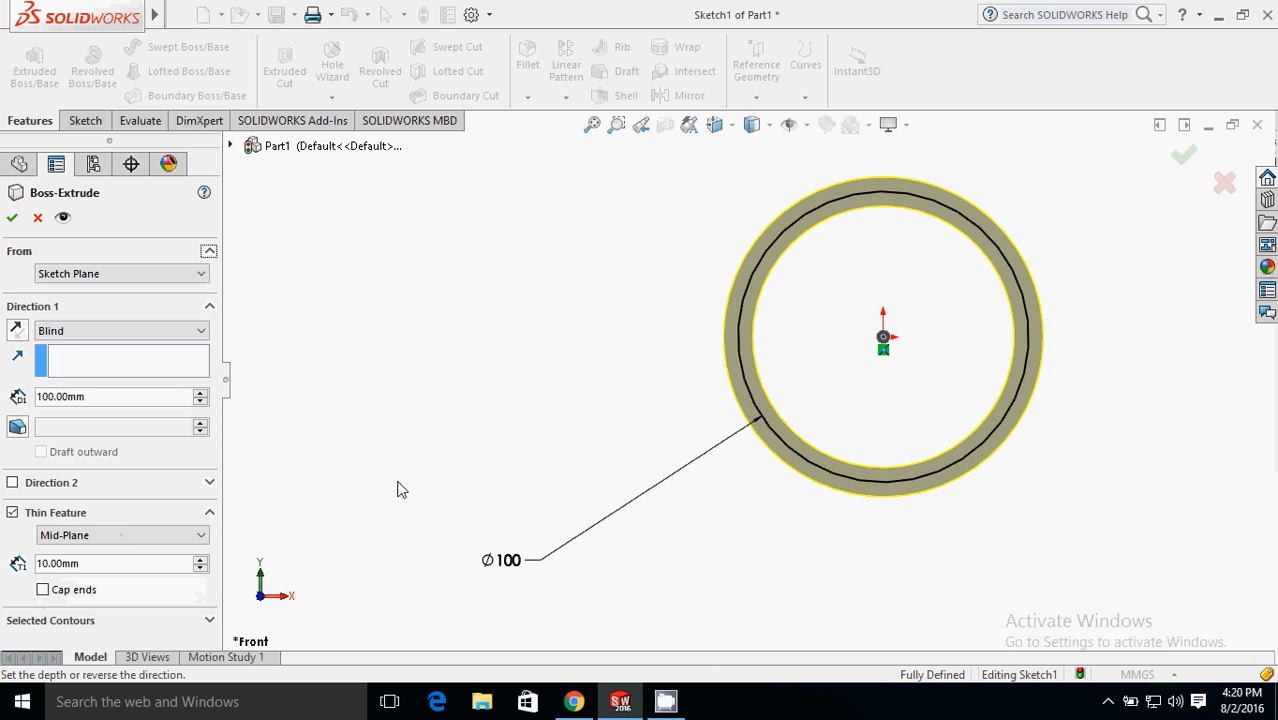
Set the thin wall type to One-Direction and reverse it toward the inside of the circle.
click(62, 536)
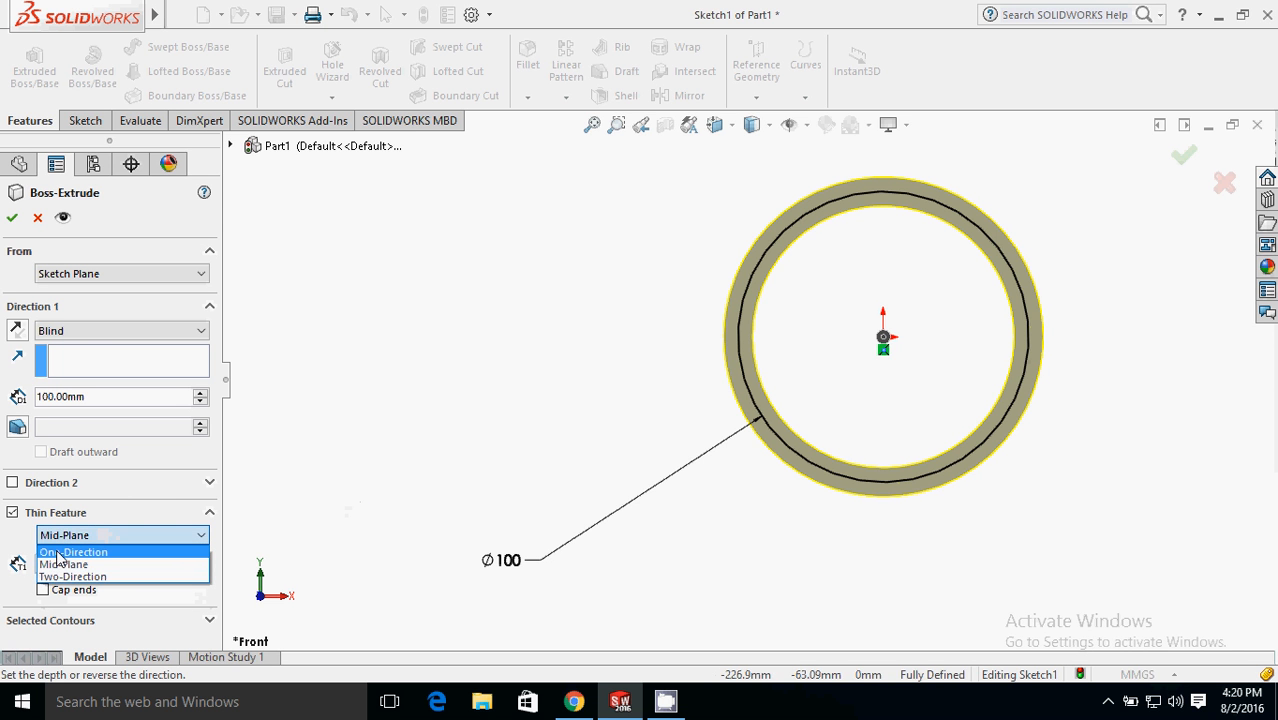
click(72, 552)
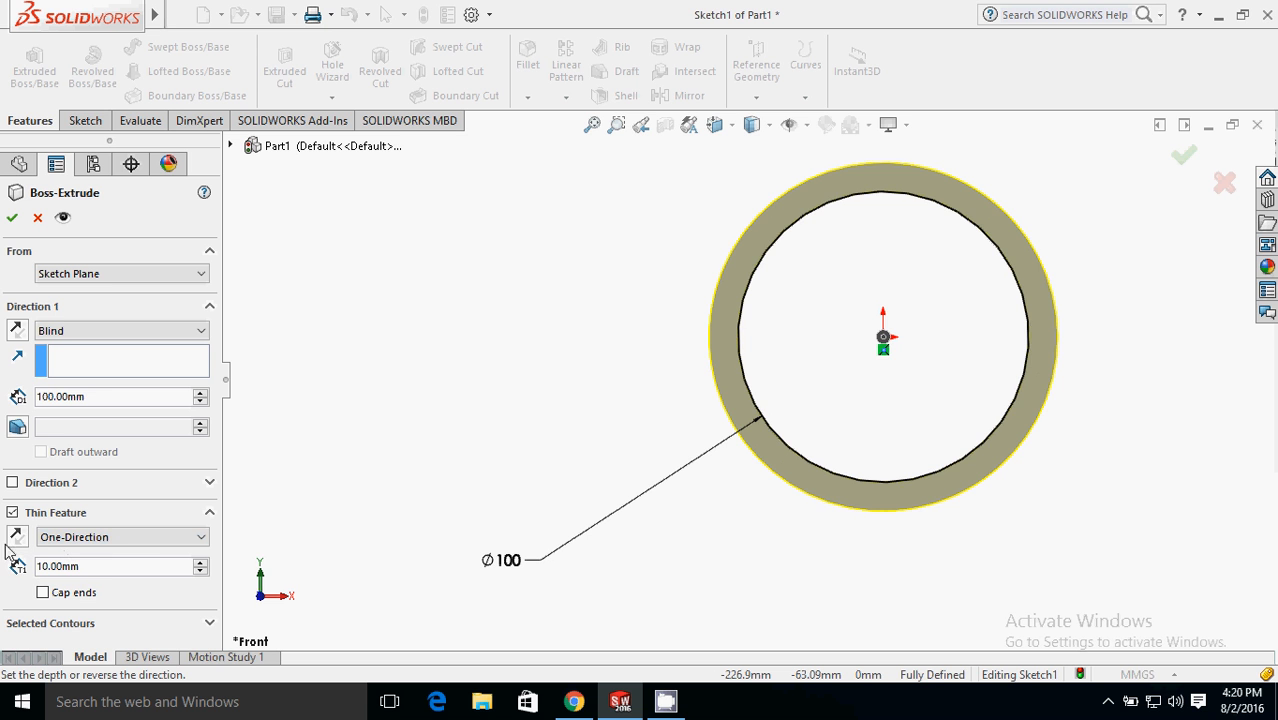
click(15, 538)
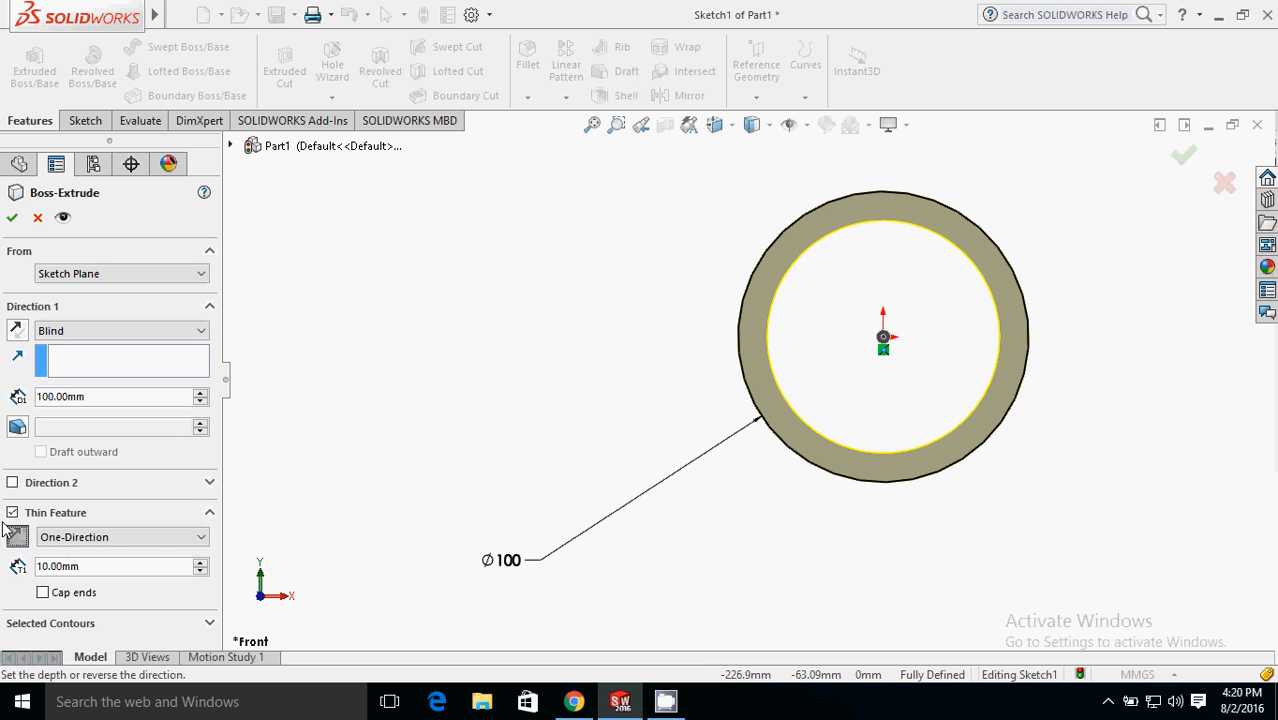
Set the thin wall thickness to 2 mm and accept the extrusion to create the hollow cylinder.
middle_drag(548, 402, 337, 449)
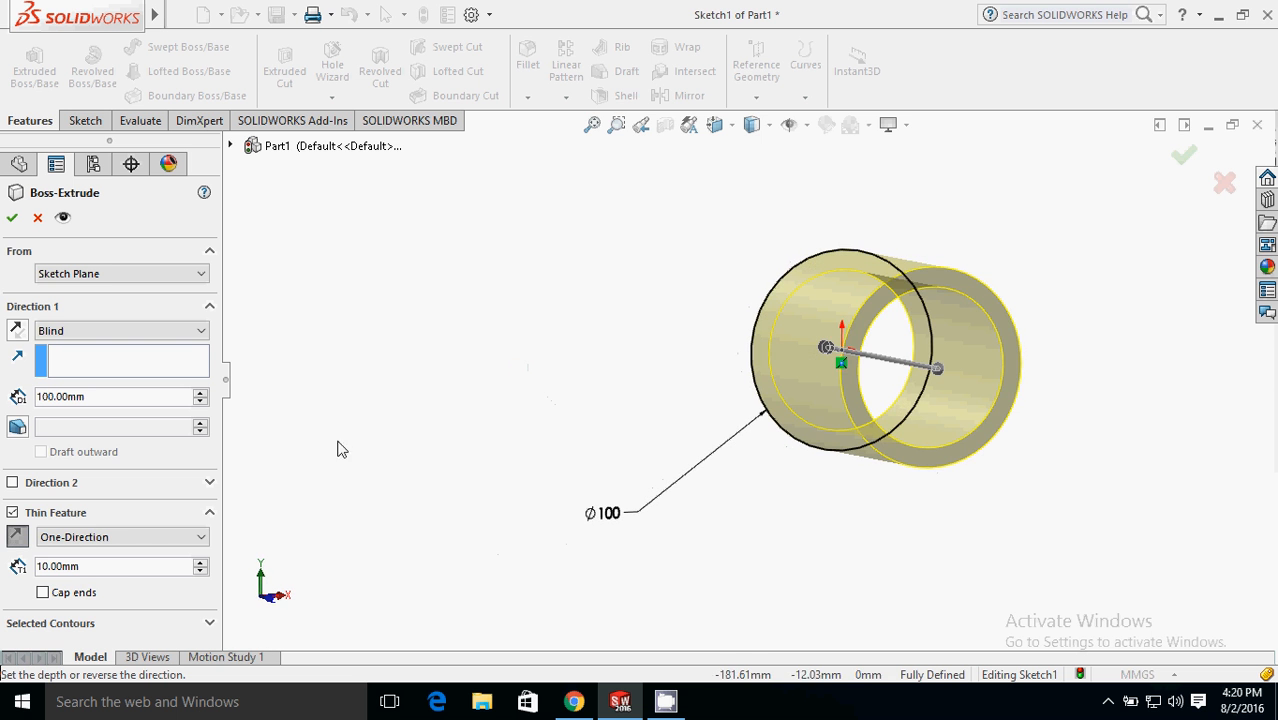
double_click(119, 561)
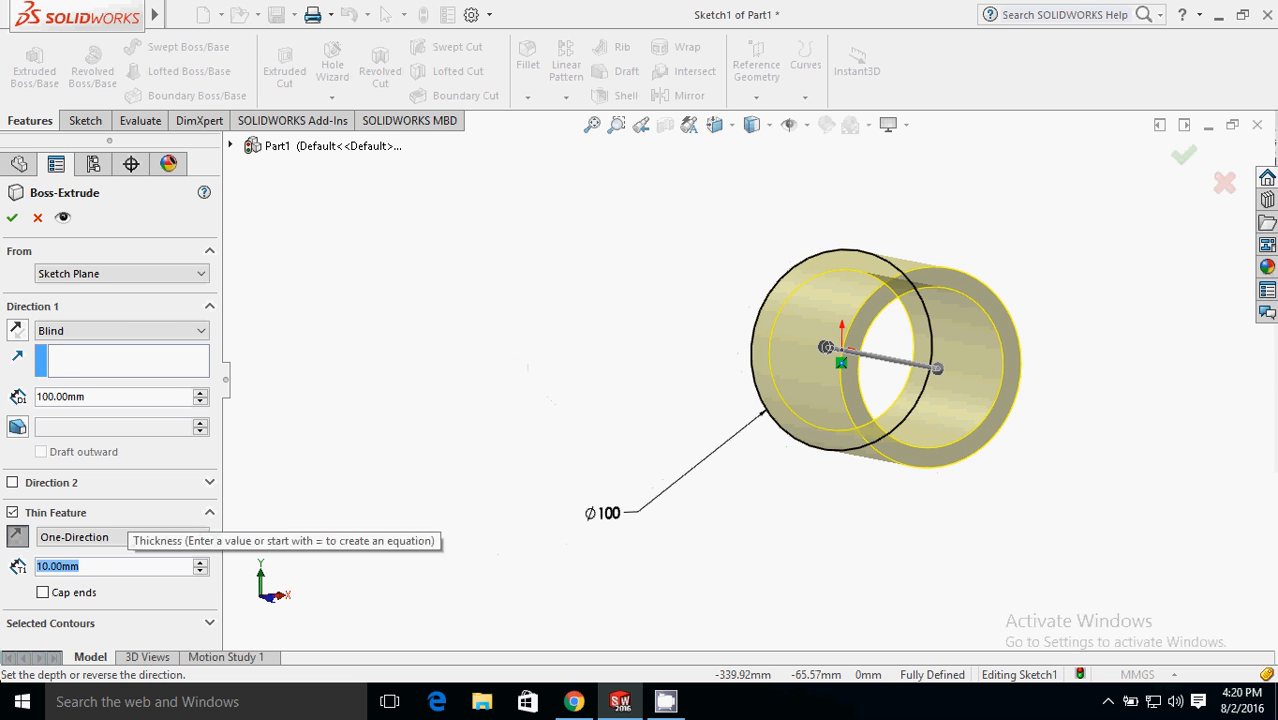
text(2)
key(Return)
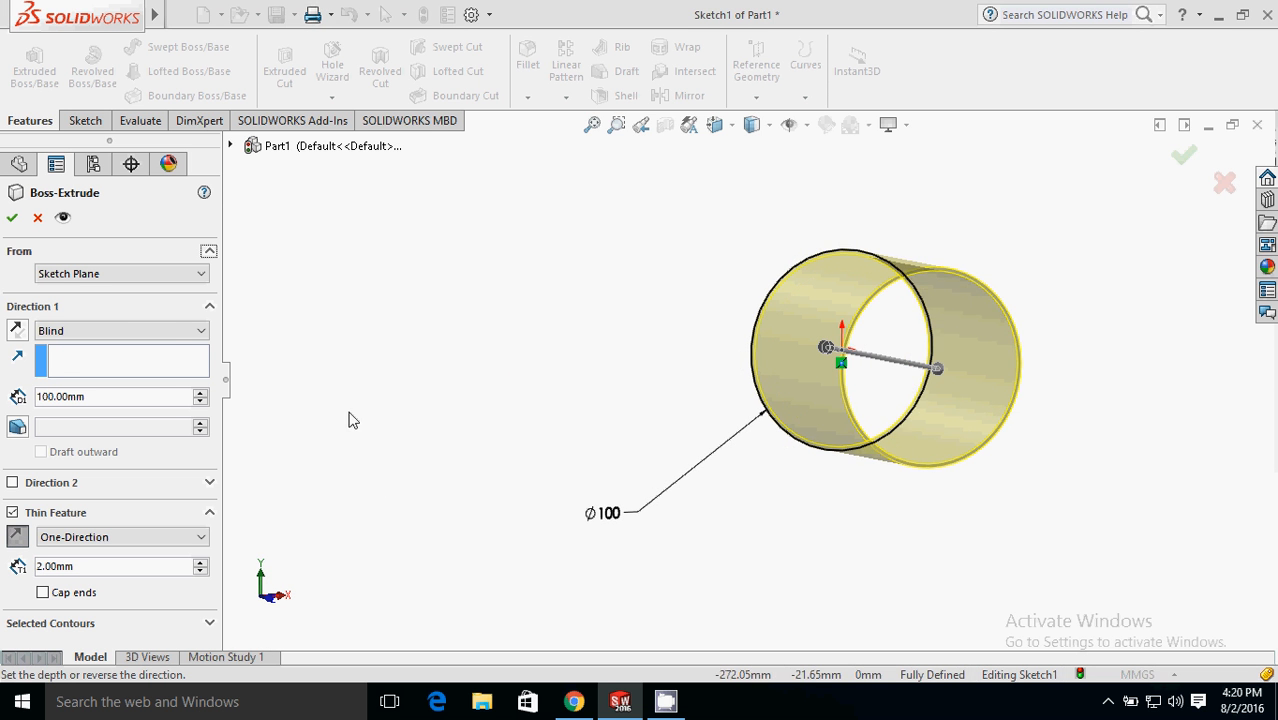
middle_drag(351, 420, 351, 377)
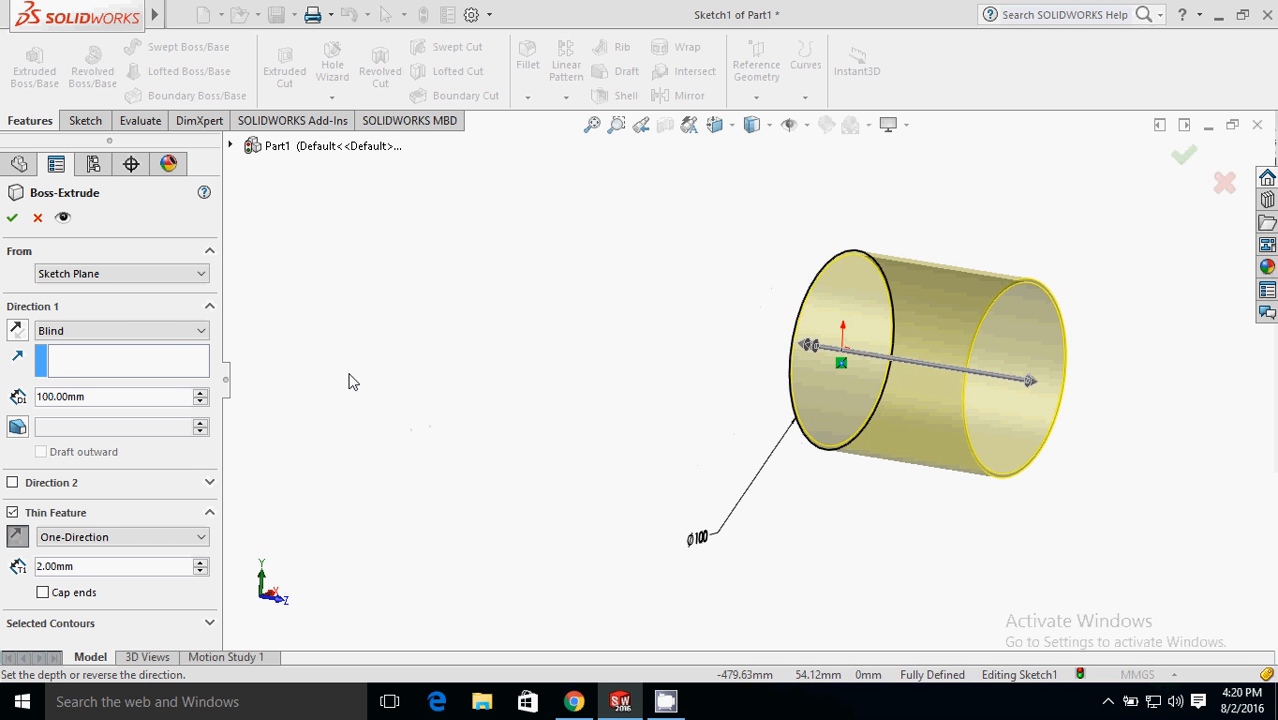
click(12, 217)
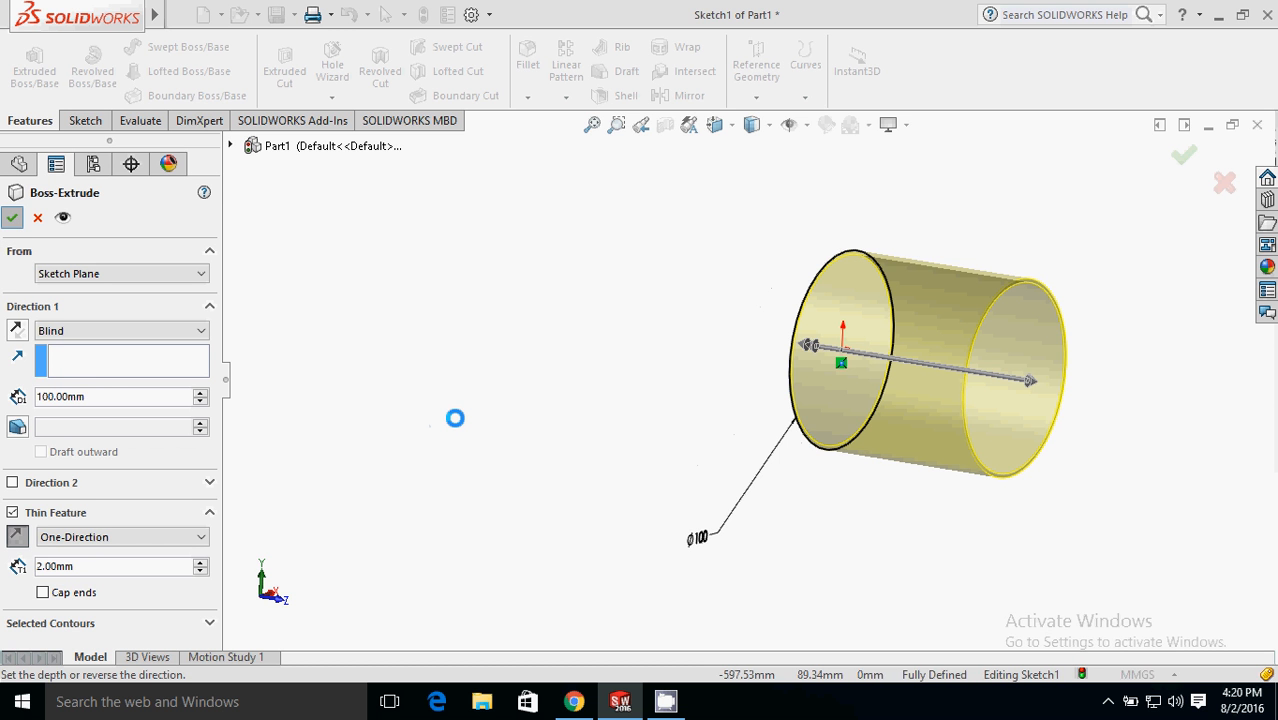
click(548, 402)
middle_drag(540, 379, 641, 420)
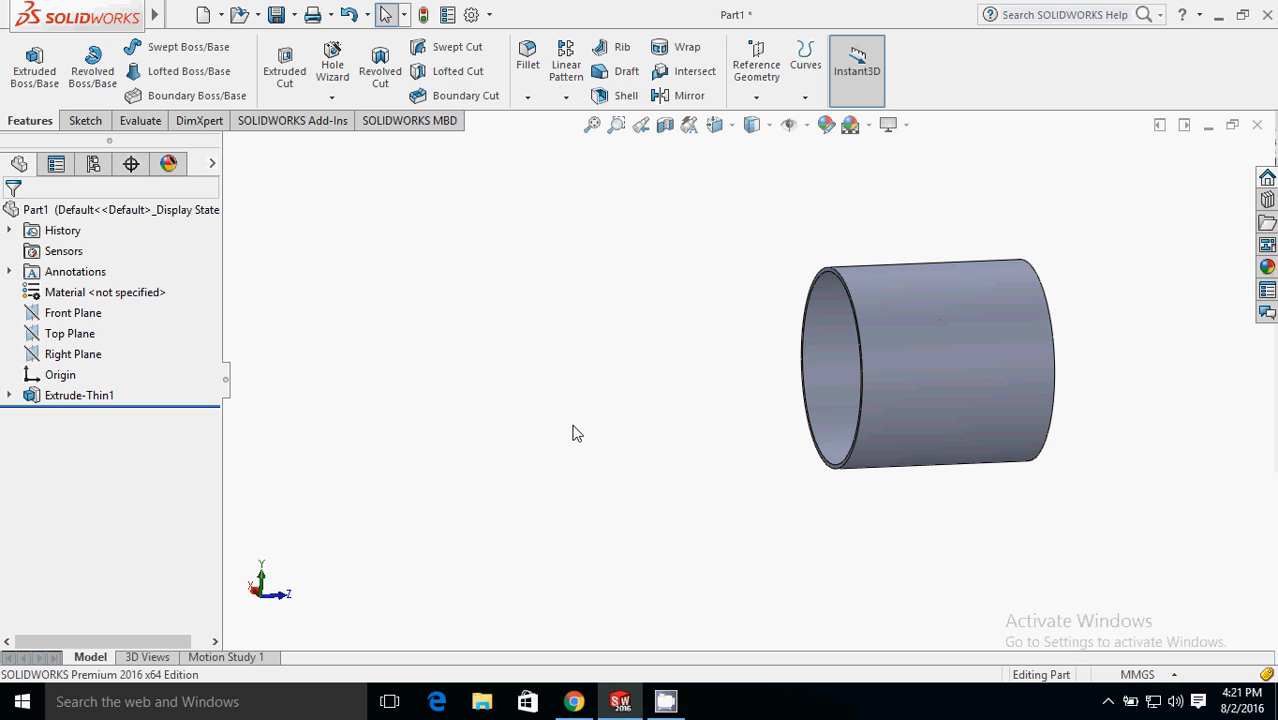
Start a new sketch on the Right Plane, viewed from the Right orientation.
middle_drag(576, 433, 447, 360)
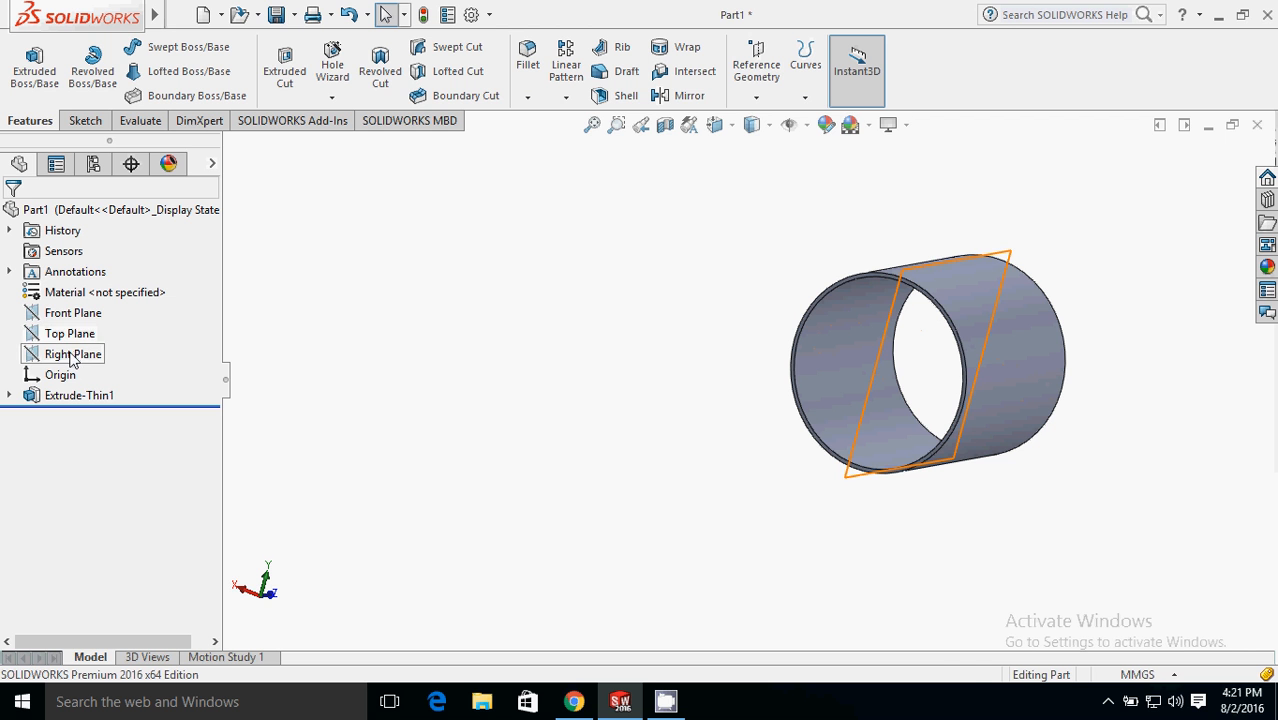
click(38, 360)
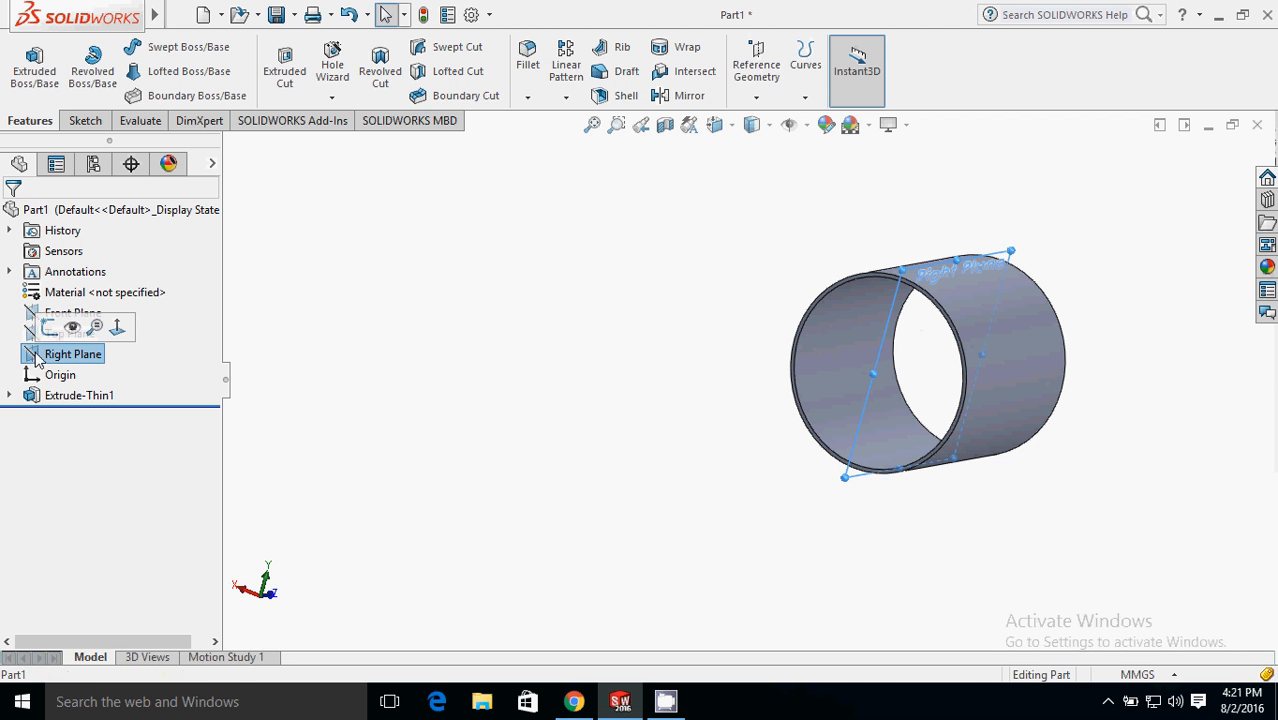
click(48, 327)
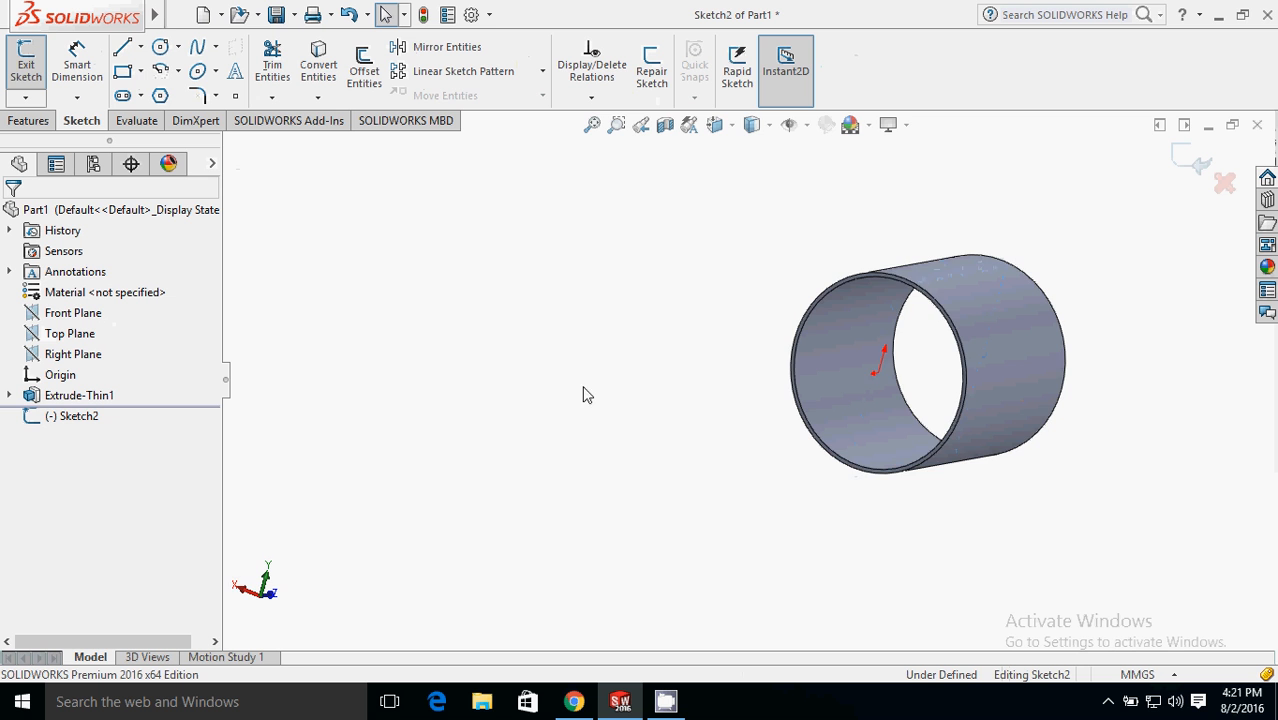
middle_drag(584, 391, 559, 348)
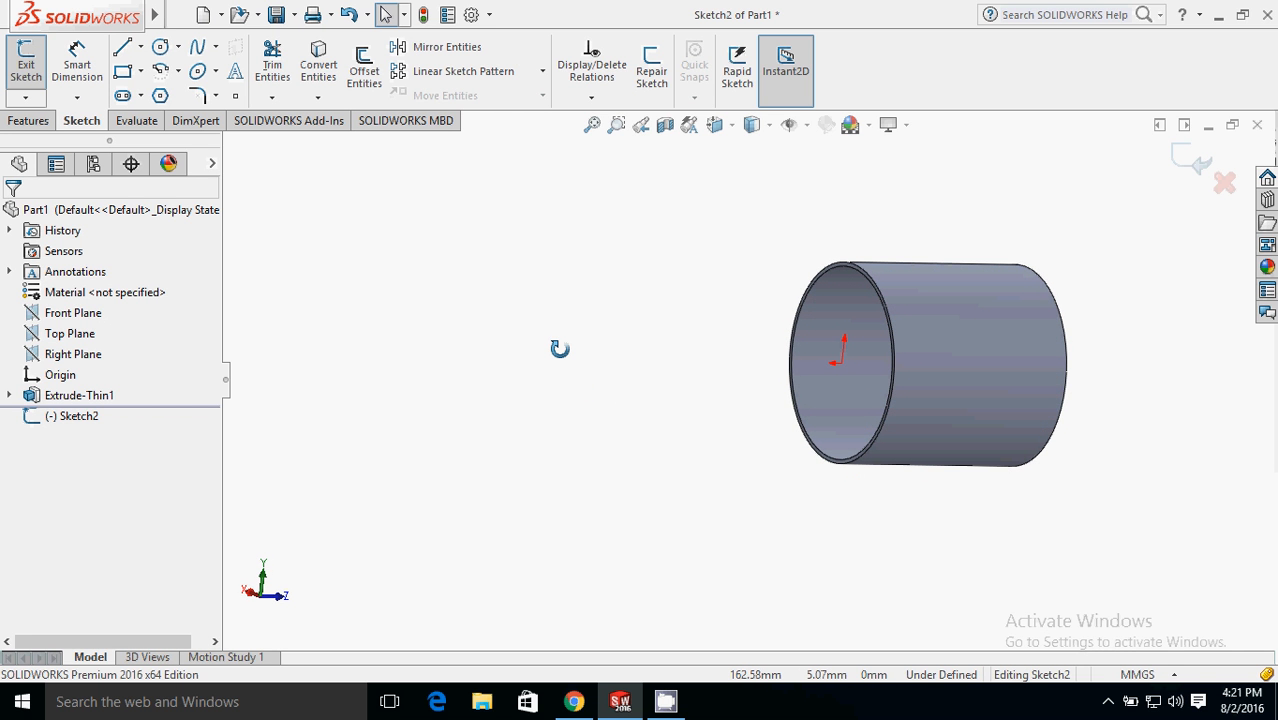
key(ctrl+4)
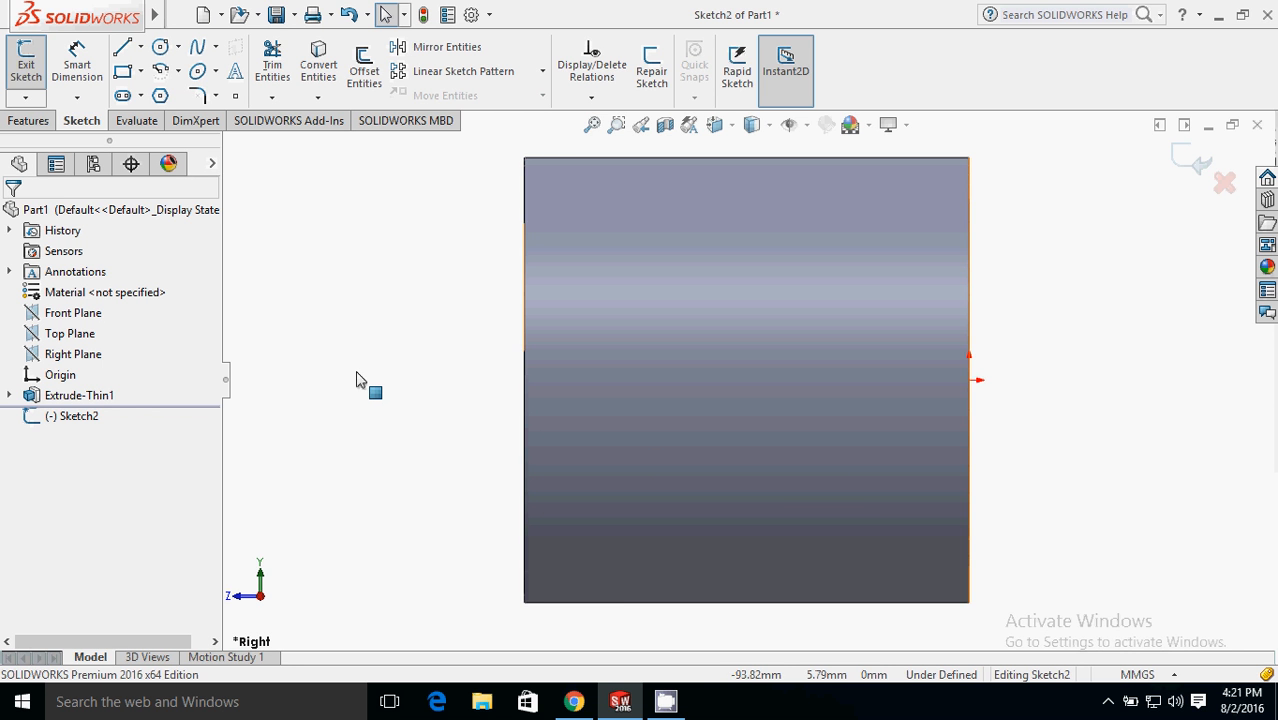
key(z)
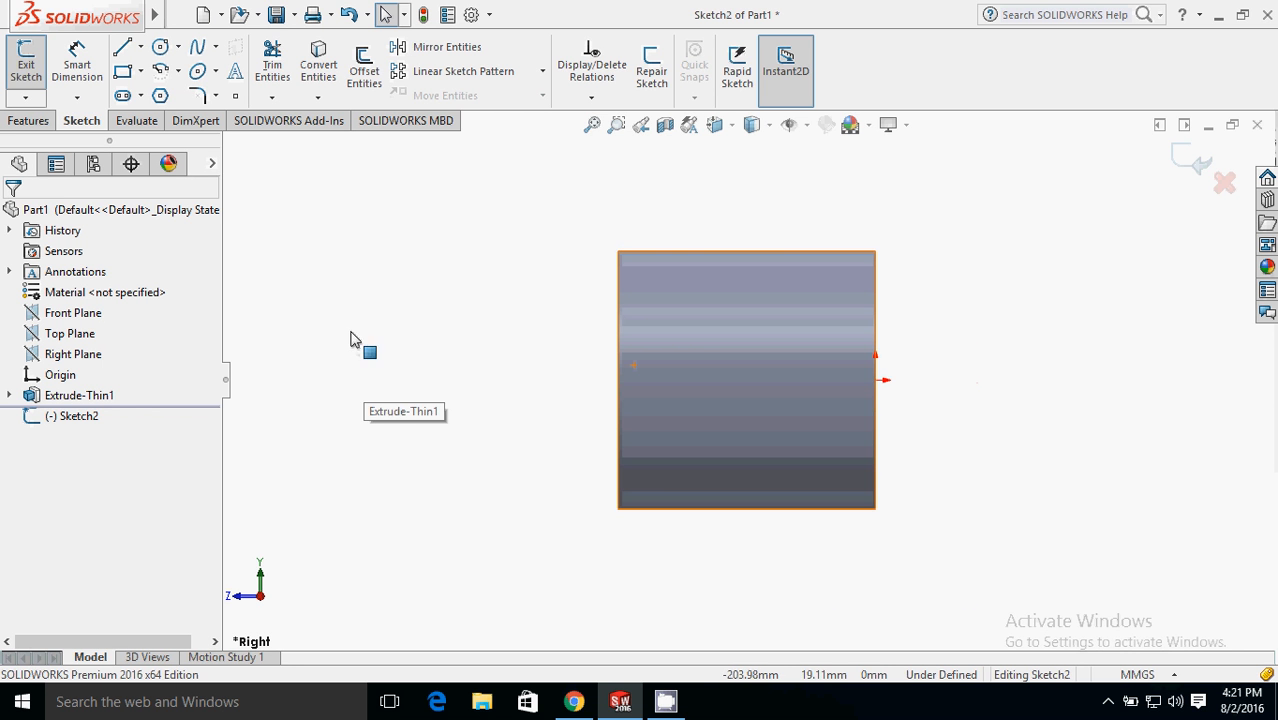
Sketch a circle about 20 mm in diameter near the cylinder's open front end and a slightly larger one near its lower edge.
click(159, 48)
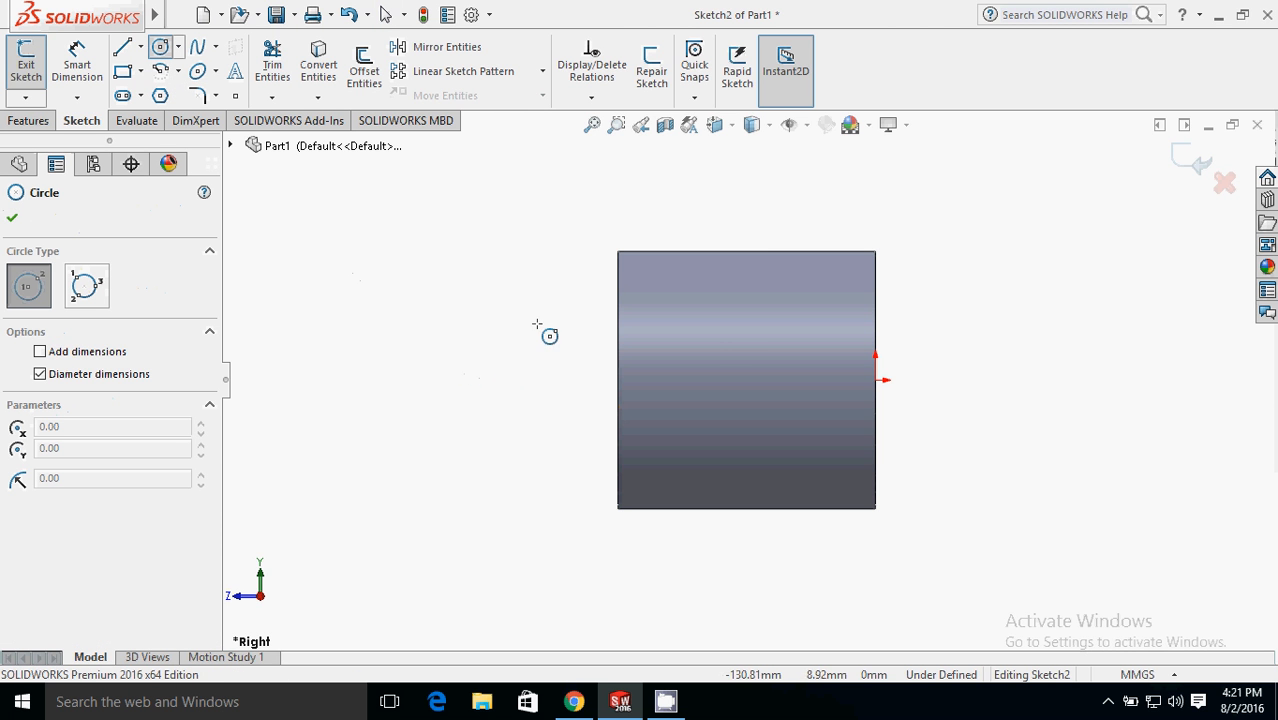
click(670, 355)
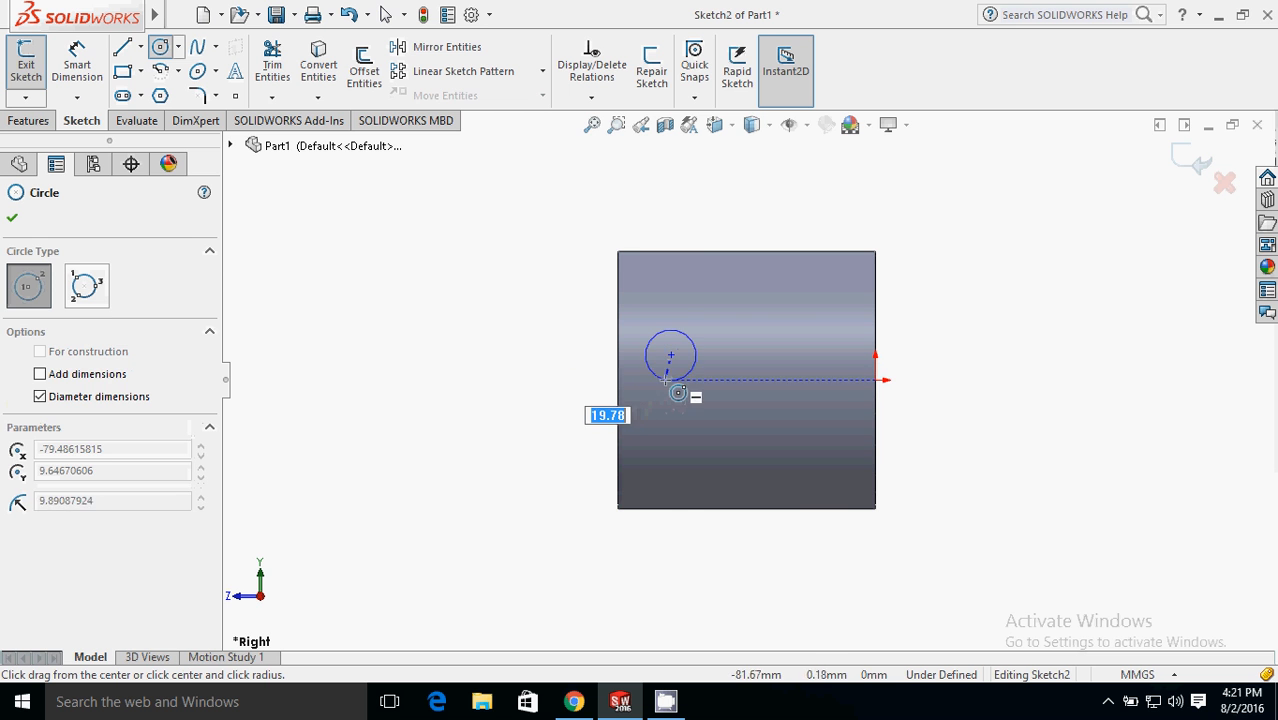
click(669, 380)
click(724, 479)
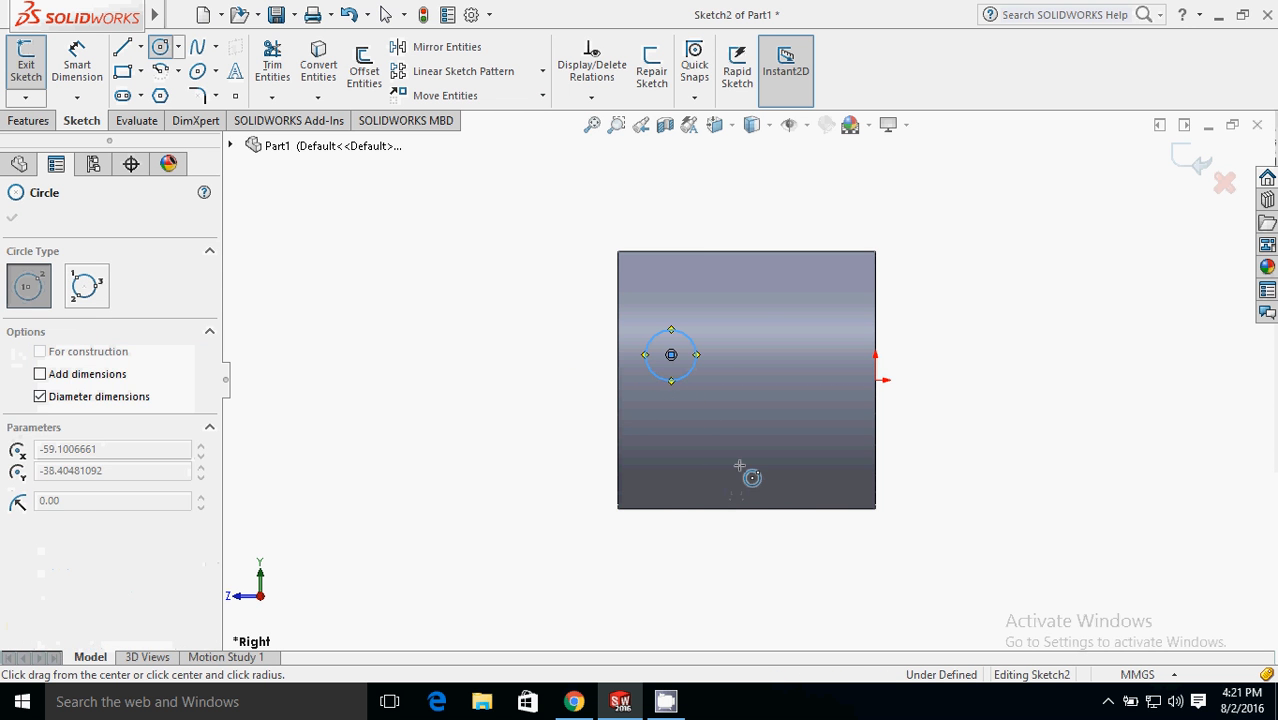
click(738, 451)
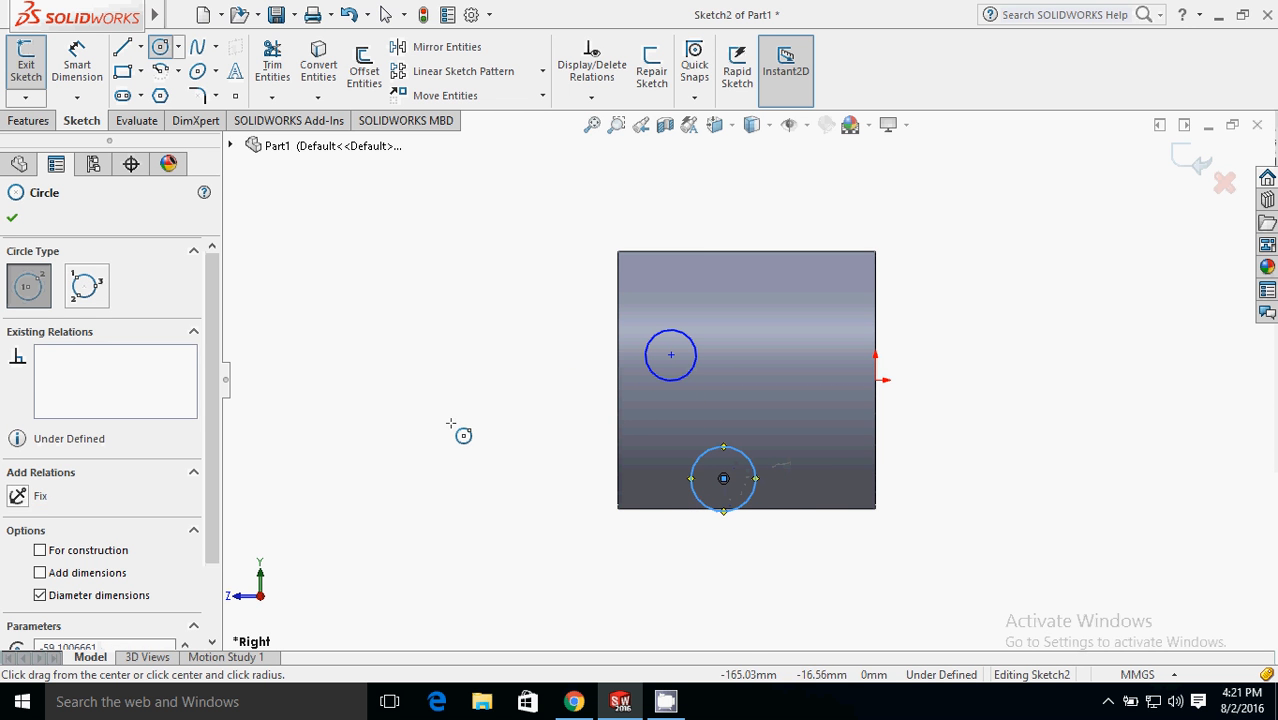
key(Escape)
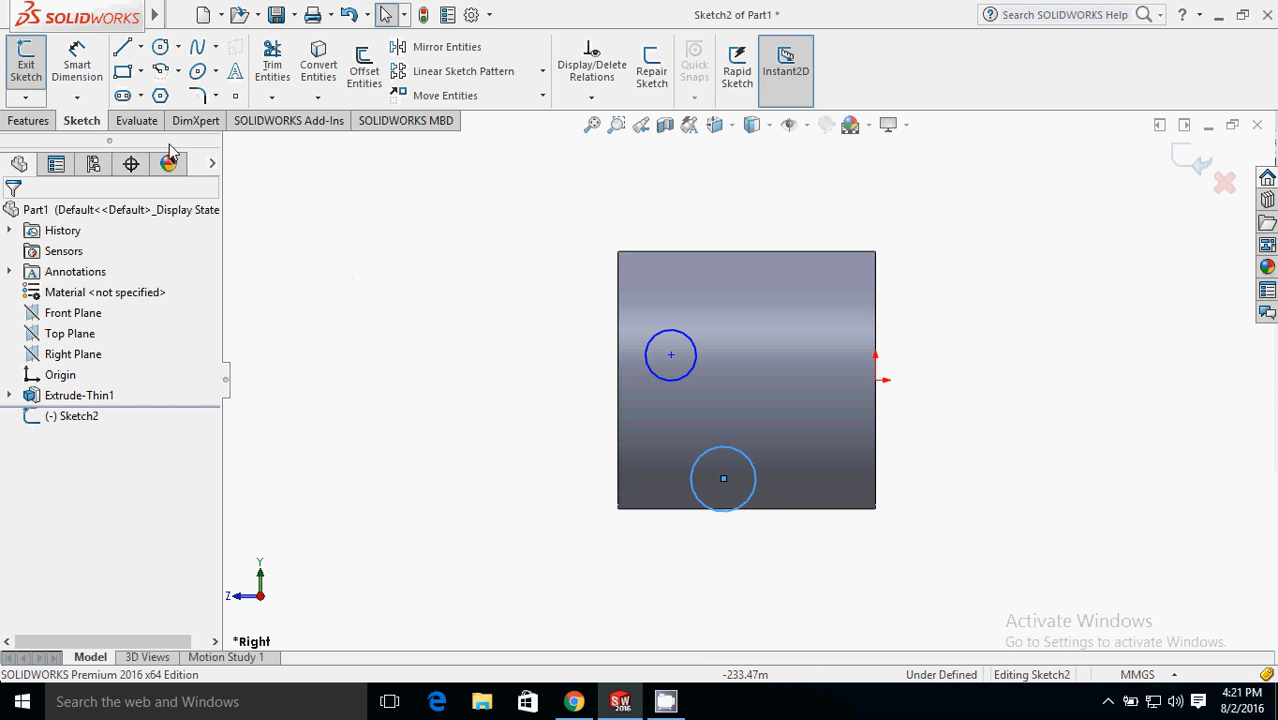
Sketch connected centerlines from the origin to the larger circle's center and on to the smaller circle's center.
click(140, 47)
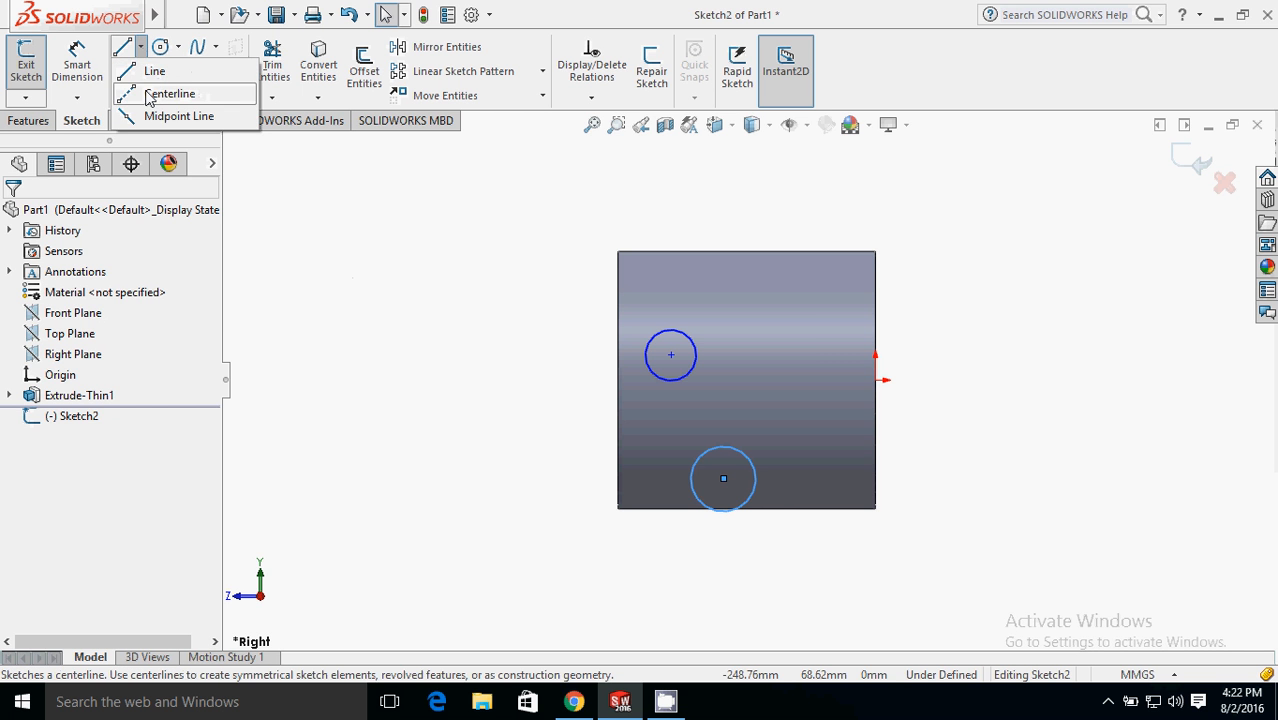
click(160, 94)
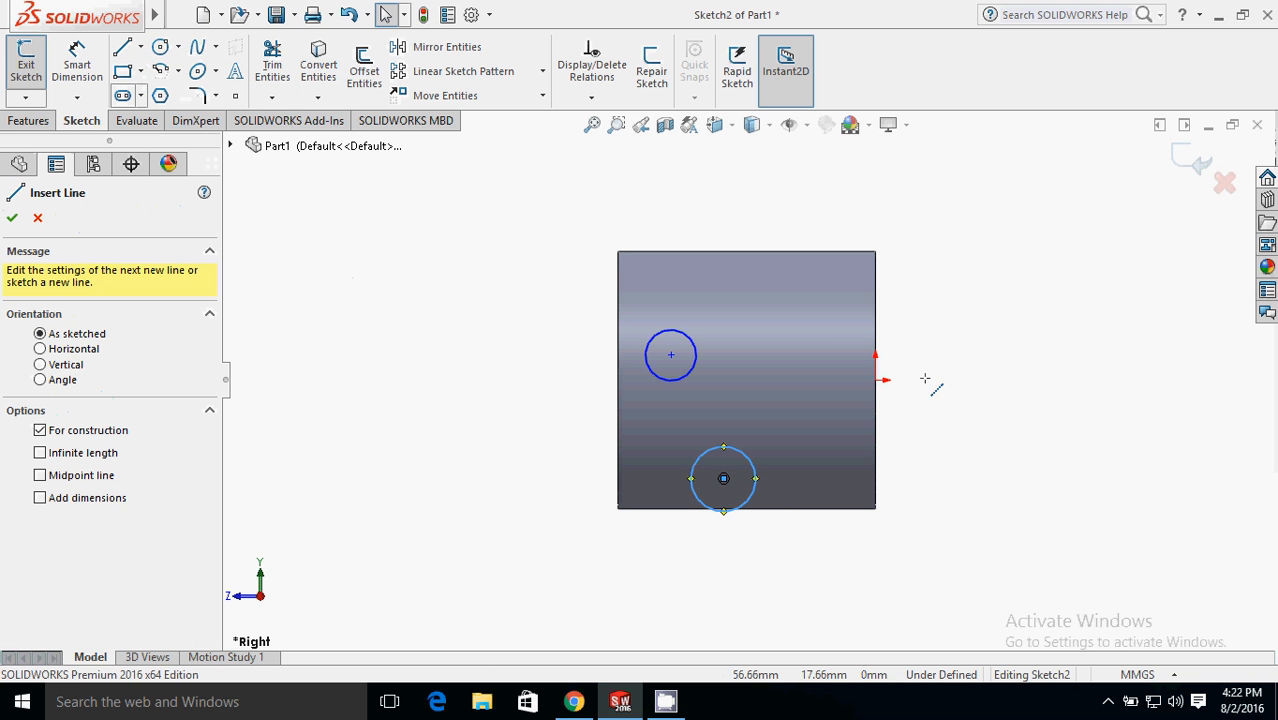
click(863, 391)
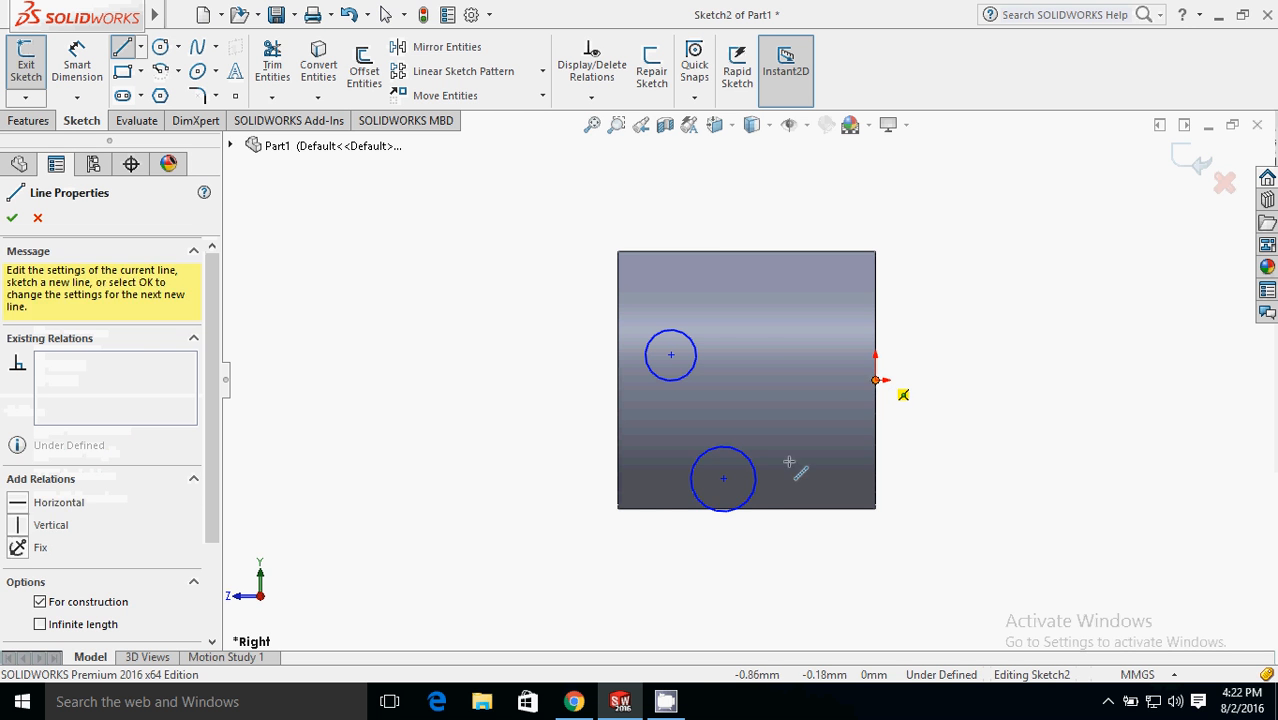
click(723, 480)
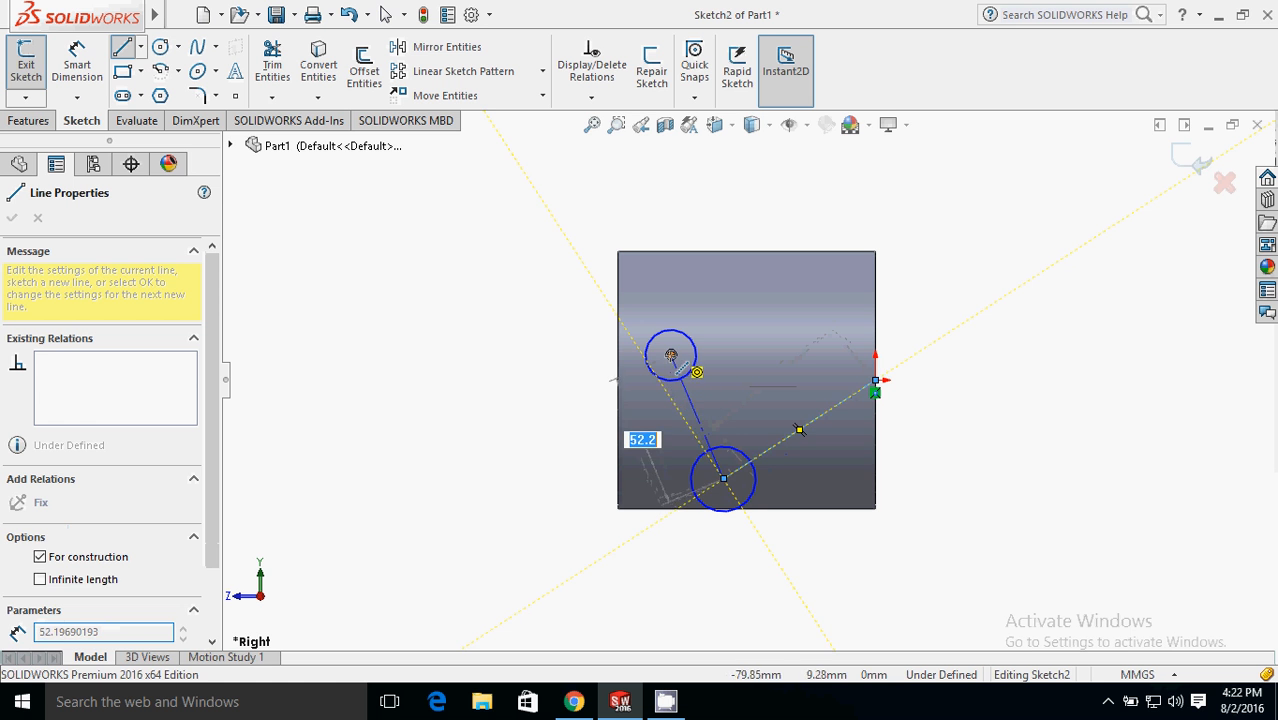
double_click(670, 356)
click(670, 356)
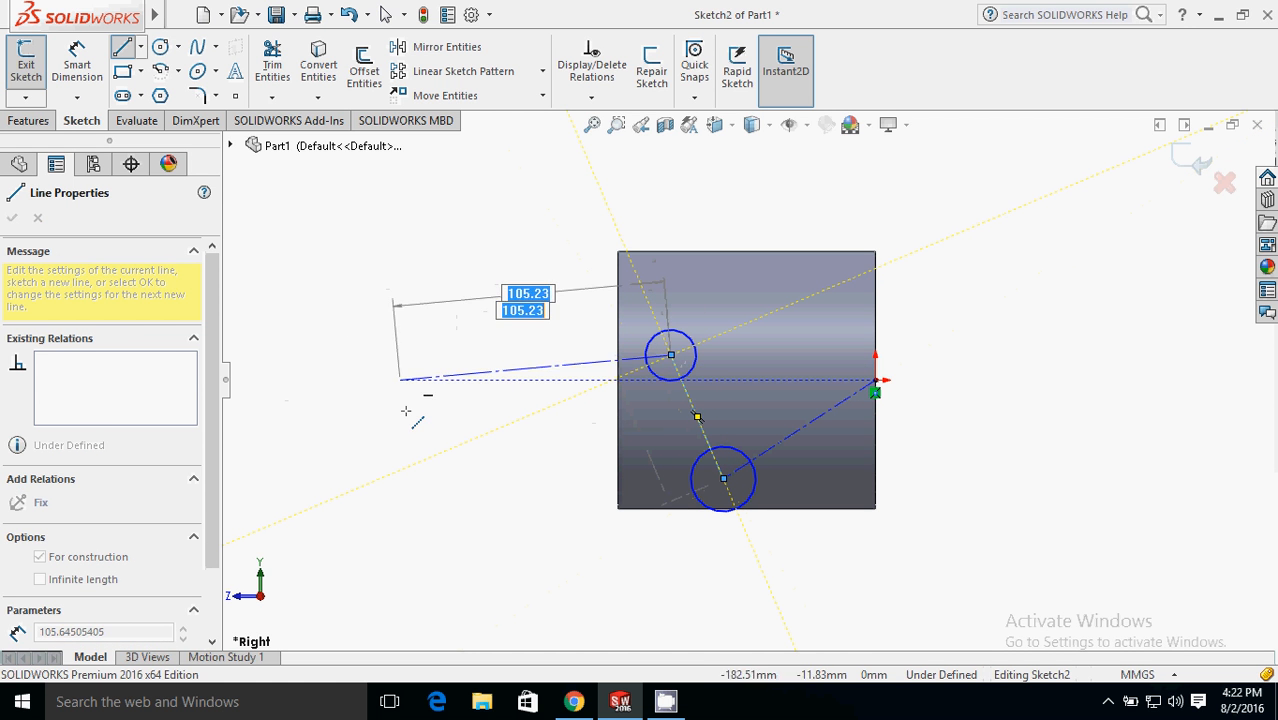
key(Escape)
click(448, 413)
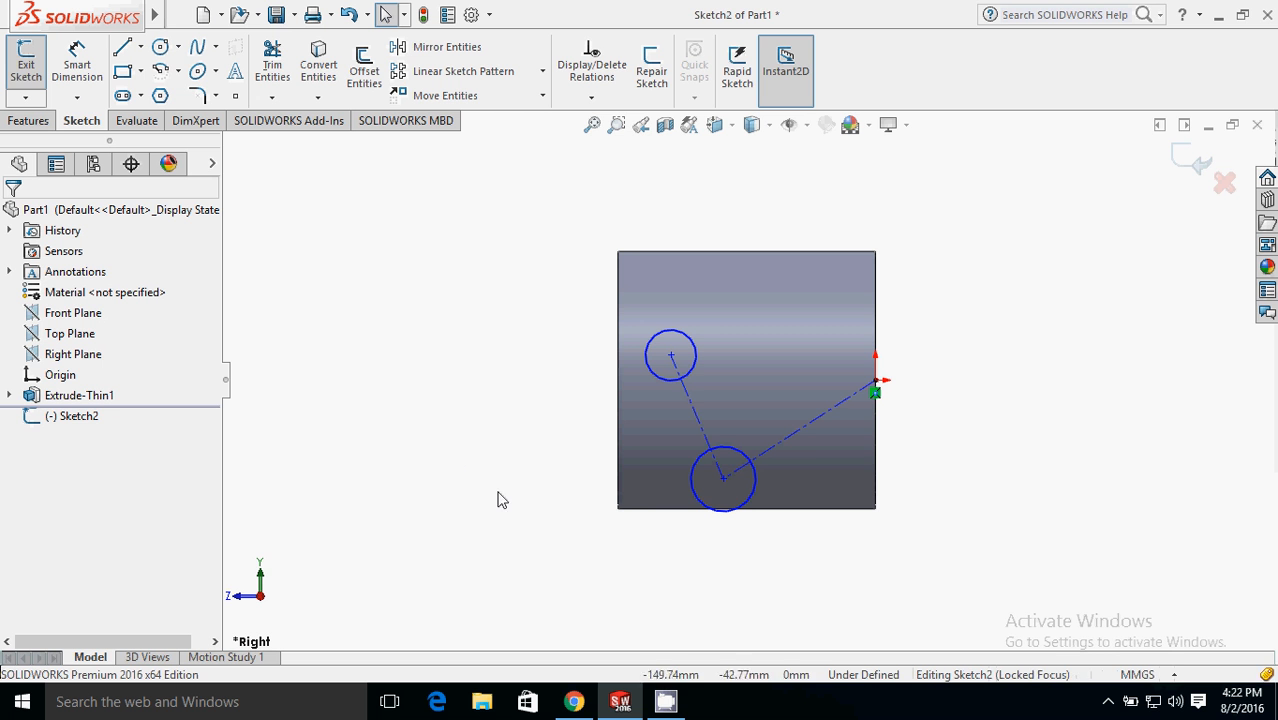
Make the centerline between the origin and the larger circle's center horizontal.
click(787, 446)
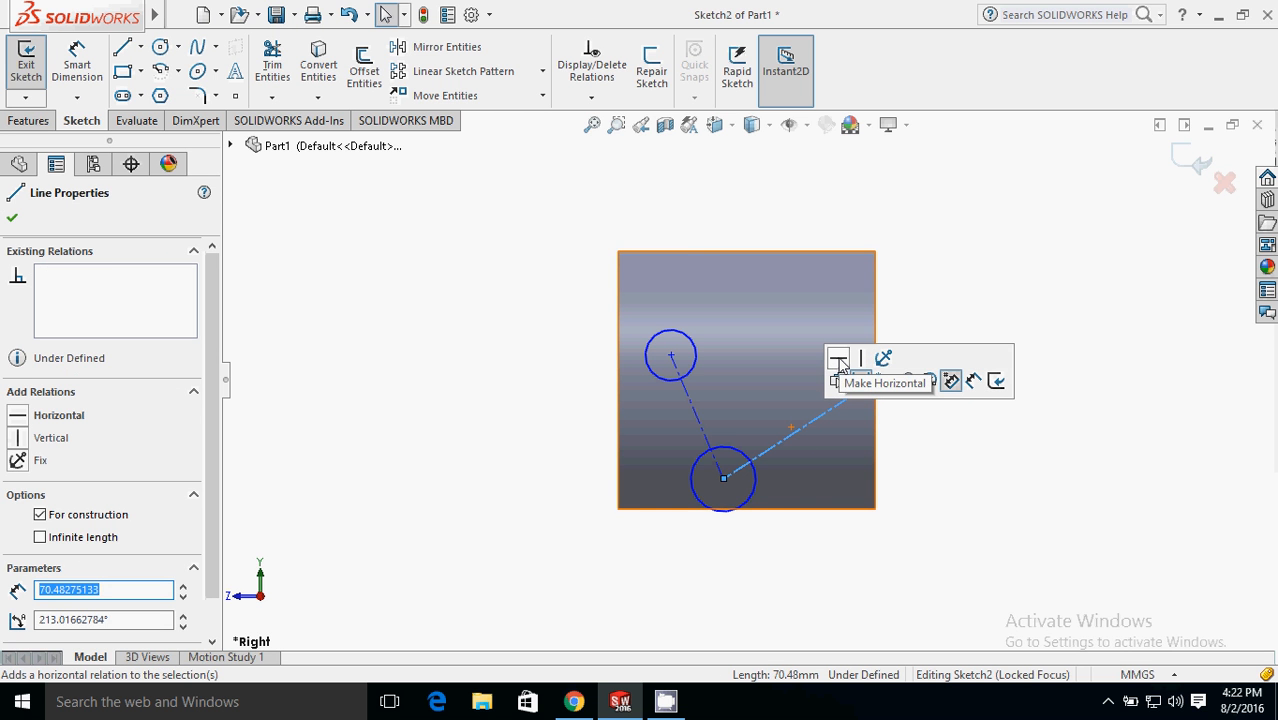
click(839, 362)
click(965, 235)
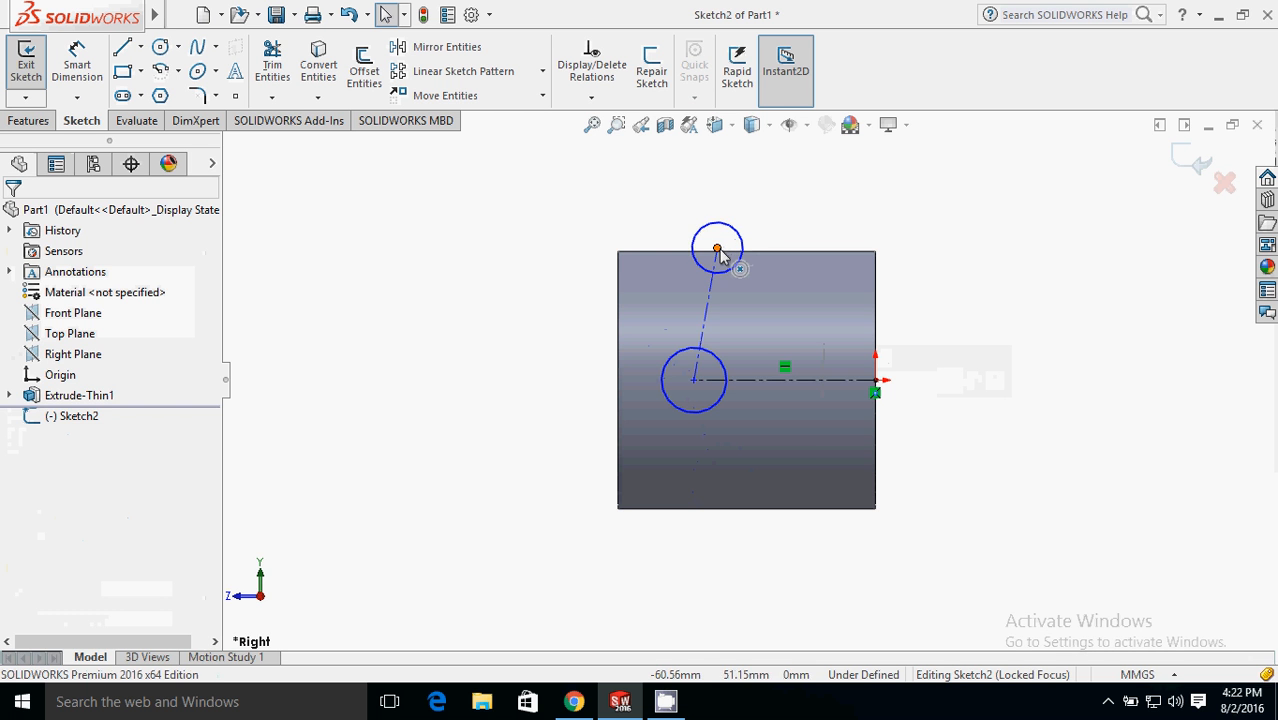
Move the smaller circle outside the cylinder's open front end and make the centerline joining the two circle centers horizontal.
drag(725, 252, 548, 438)
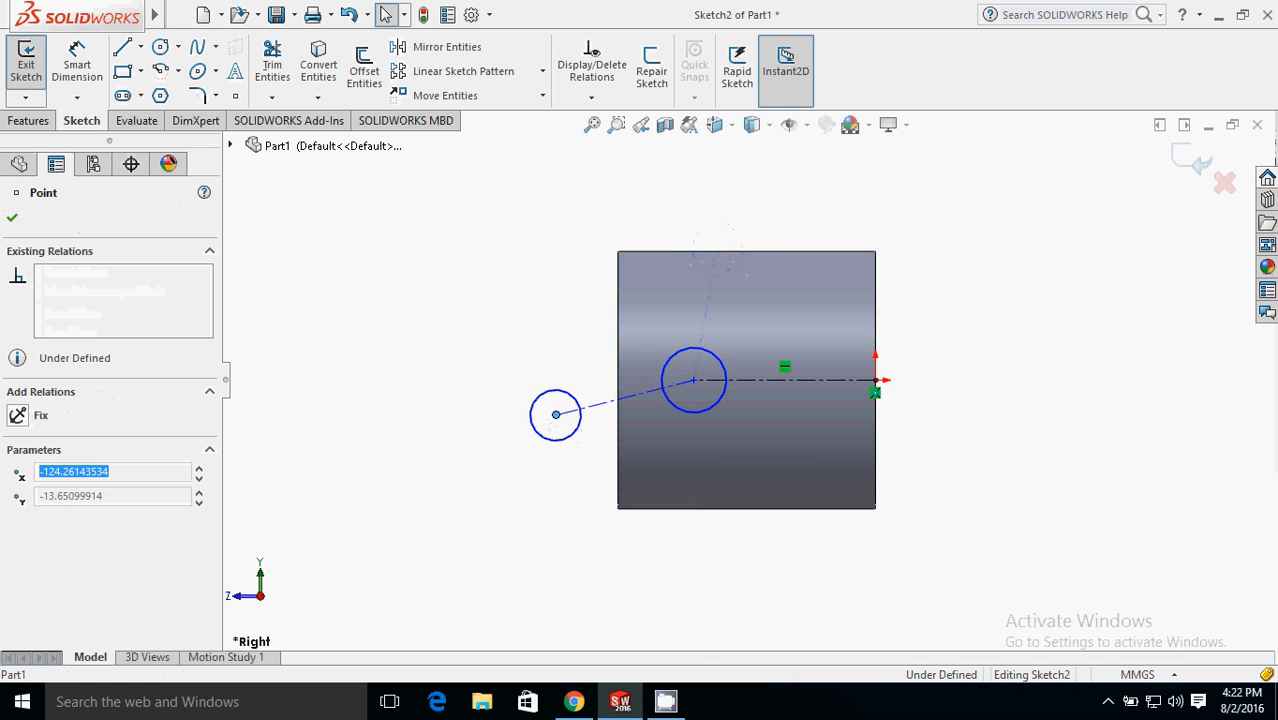
click(488, 306)
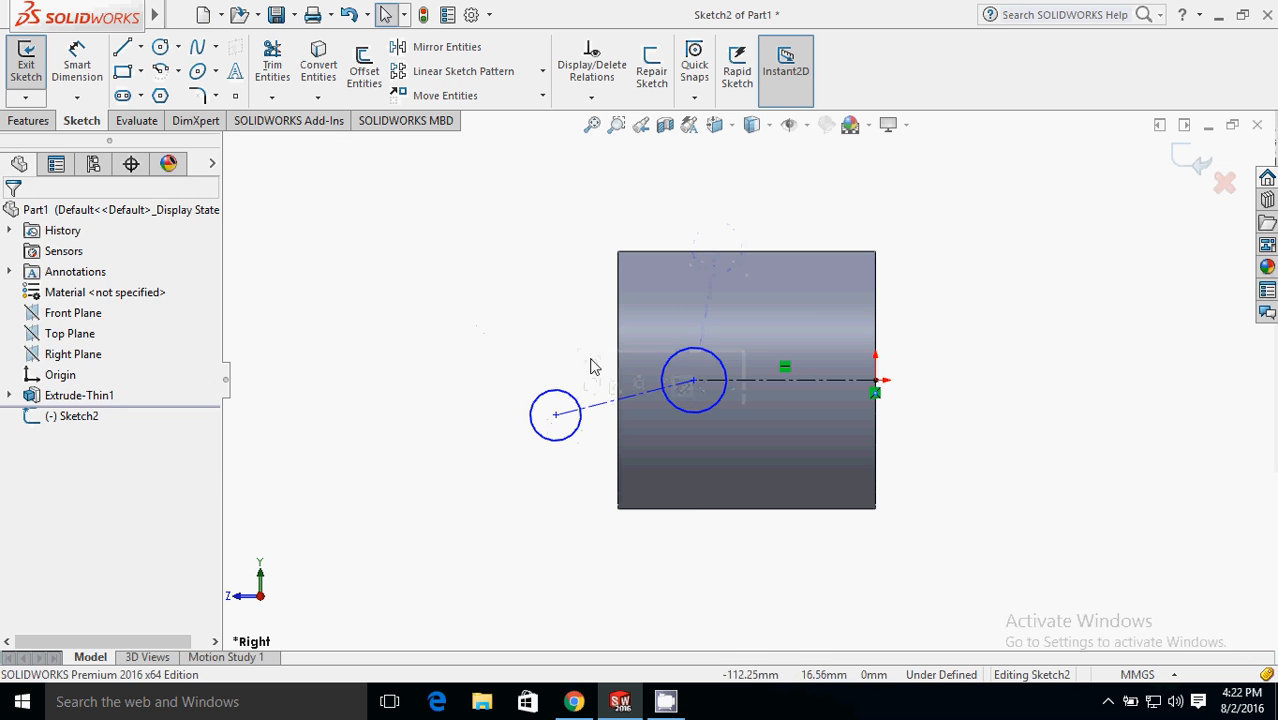
click(596, 409)
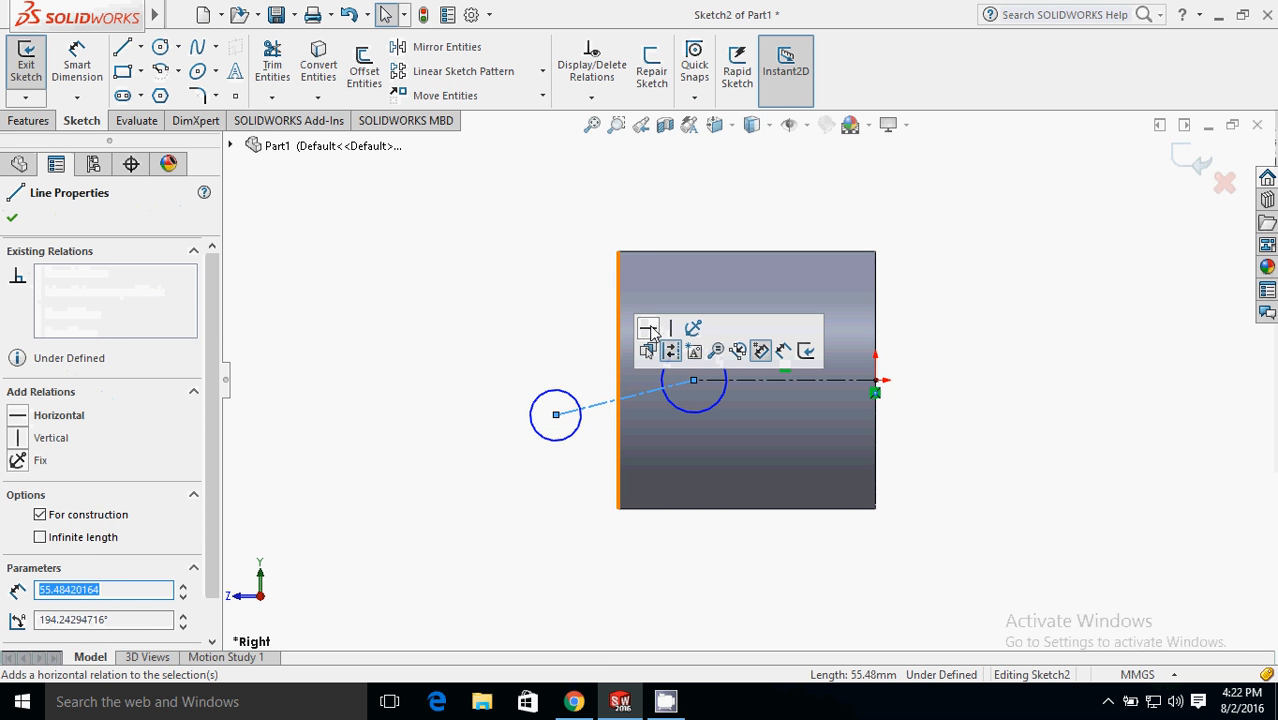
click(648, 330)
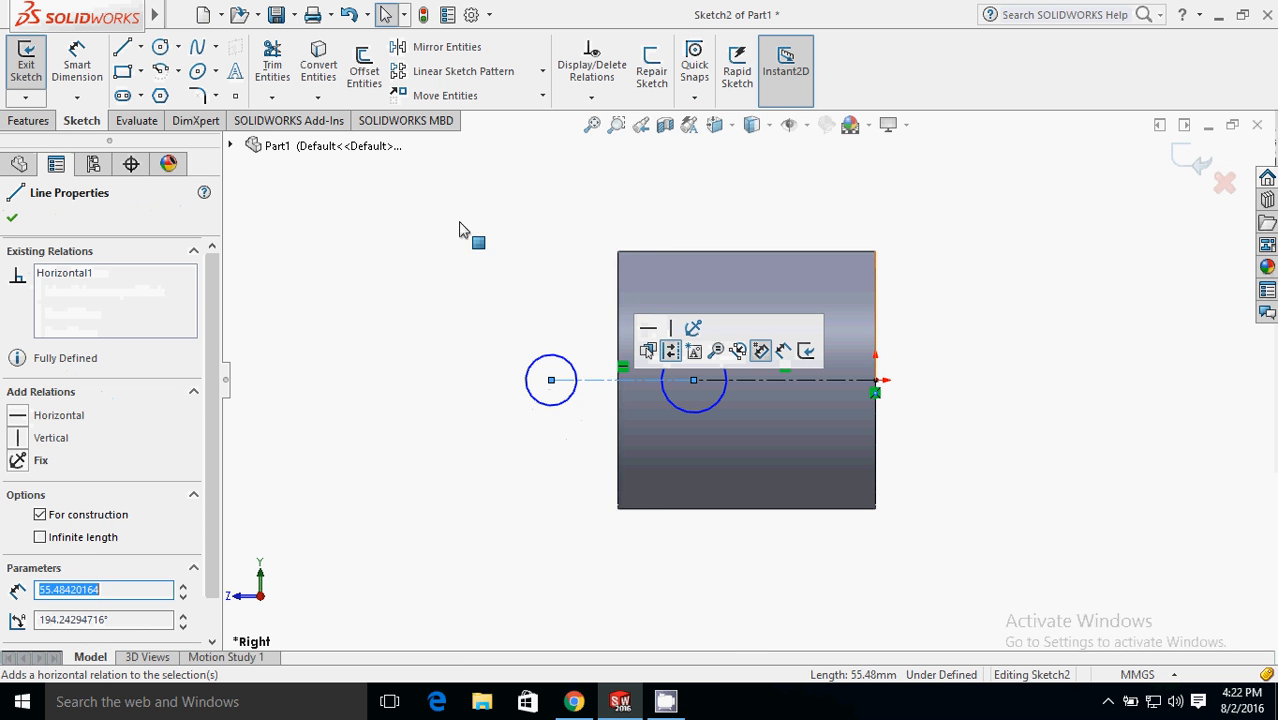
click(490, 506)
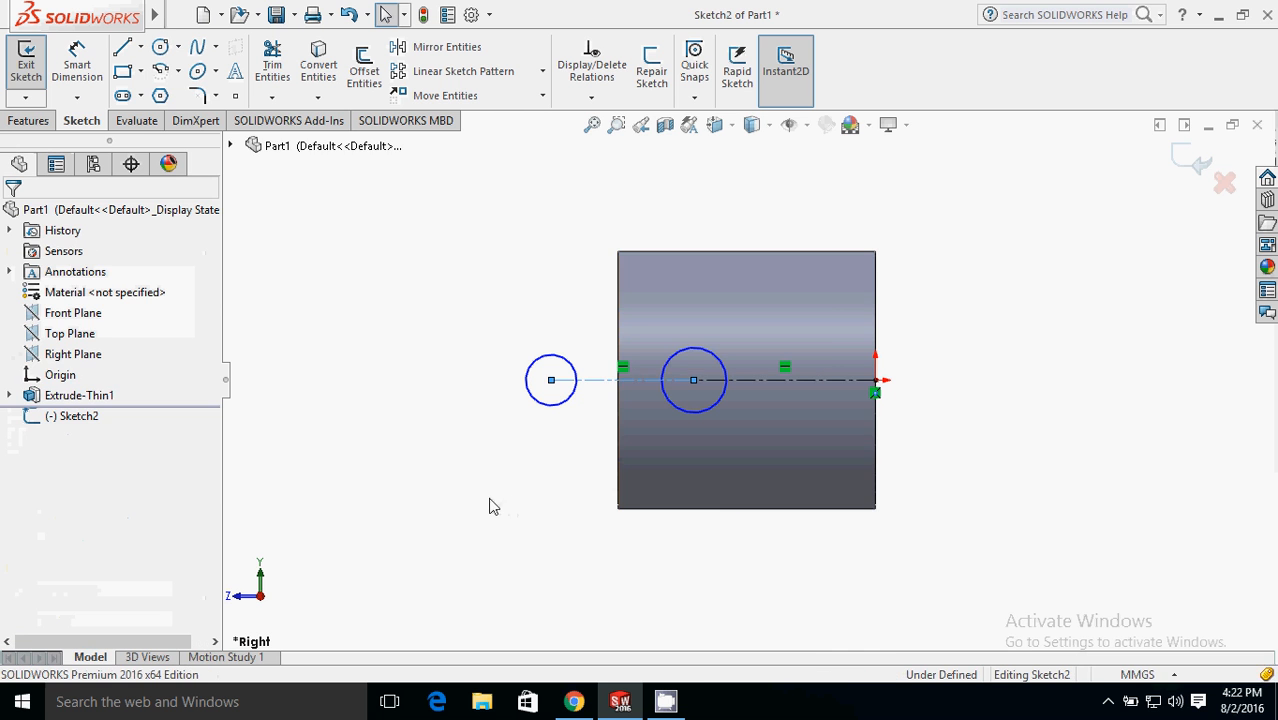
Dimension the horizontal distance between the two circle centers as 40 mm.
click(142, 48)
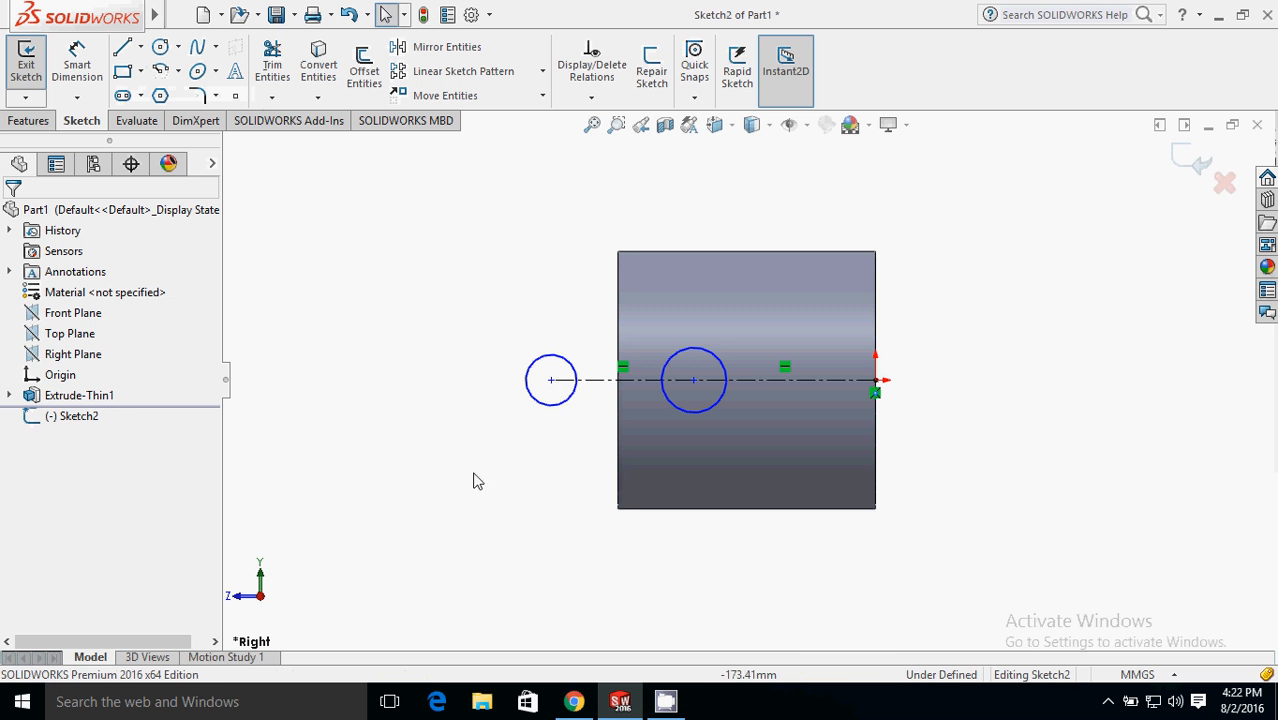
right_drag(422, 466, 428, 422)
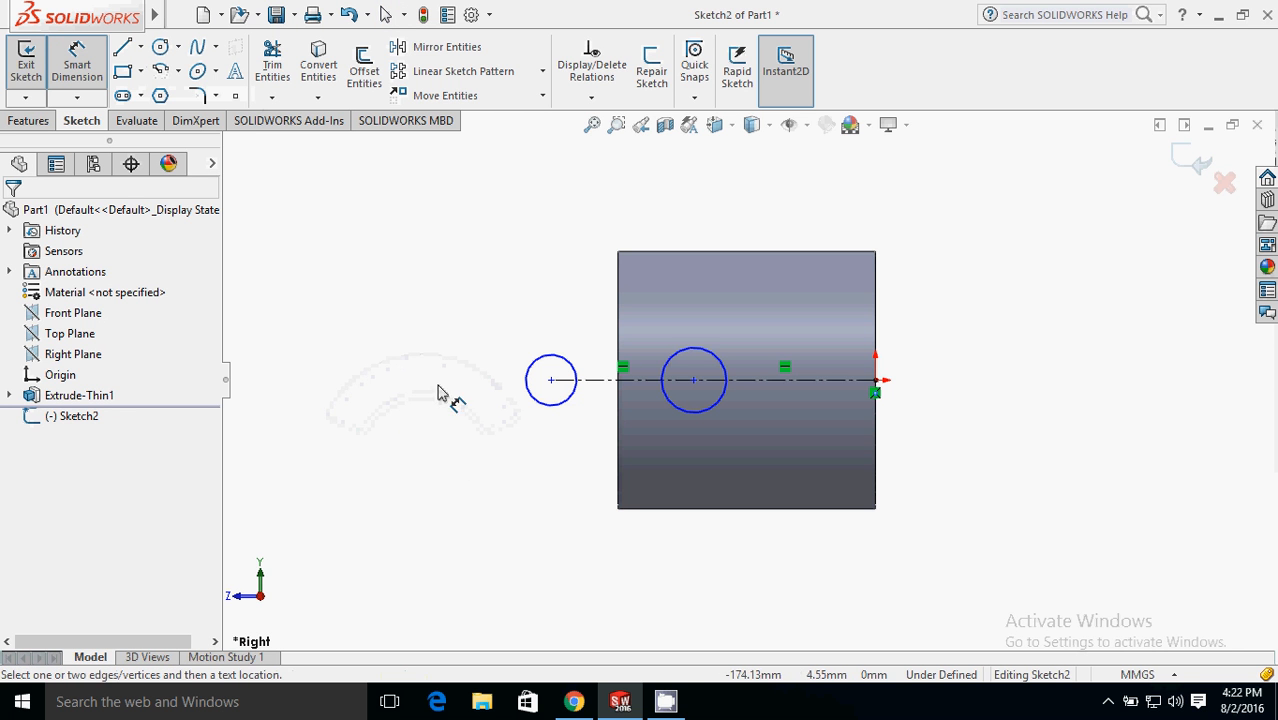
click(552, 381)
click(695, 382)
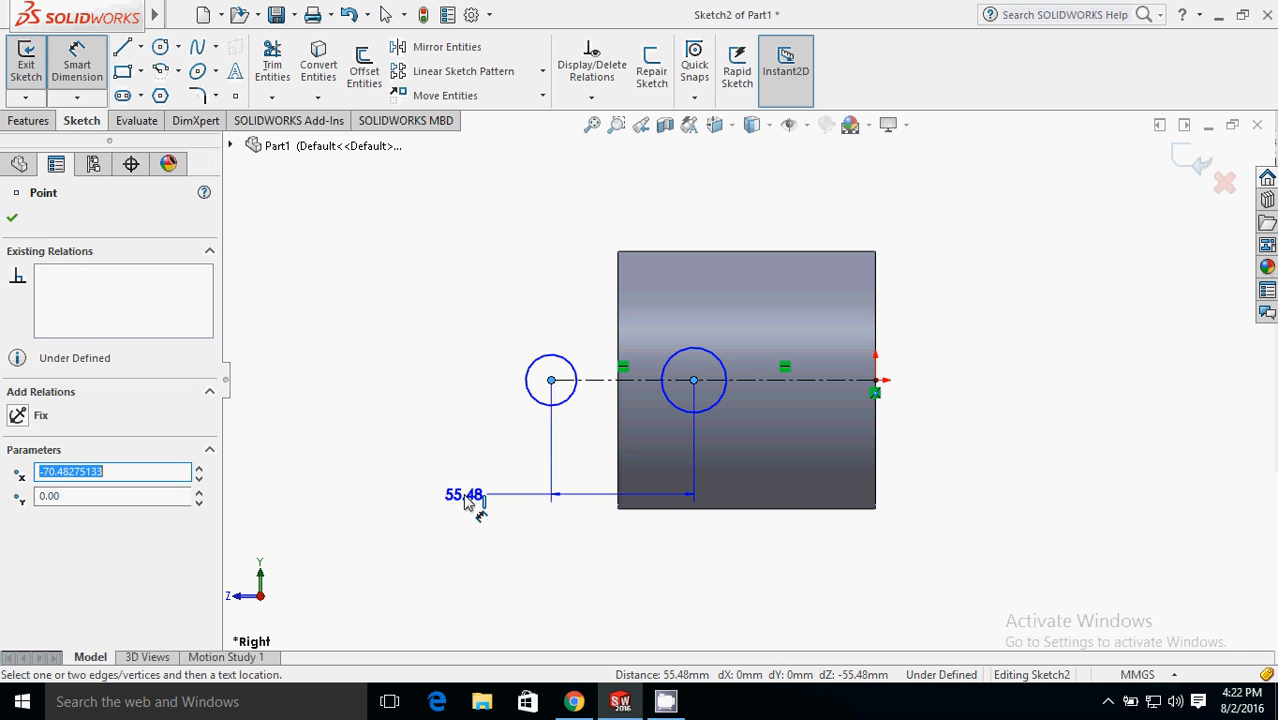
click(465, 502)
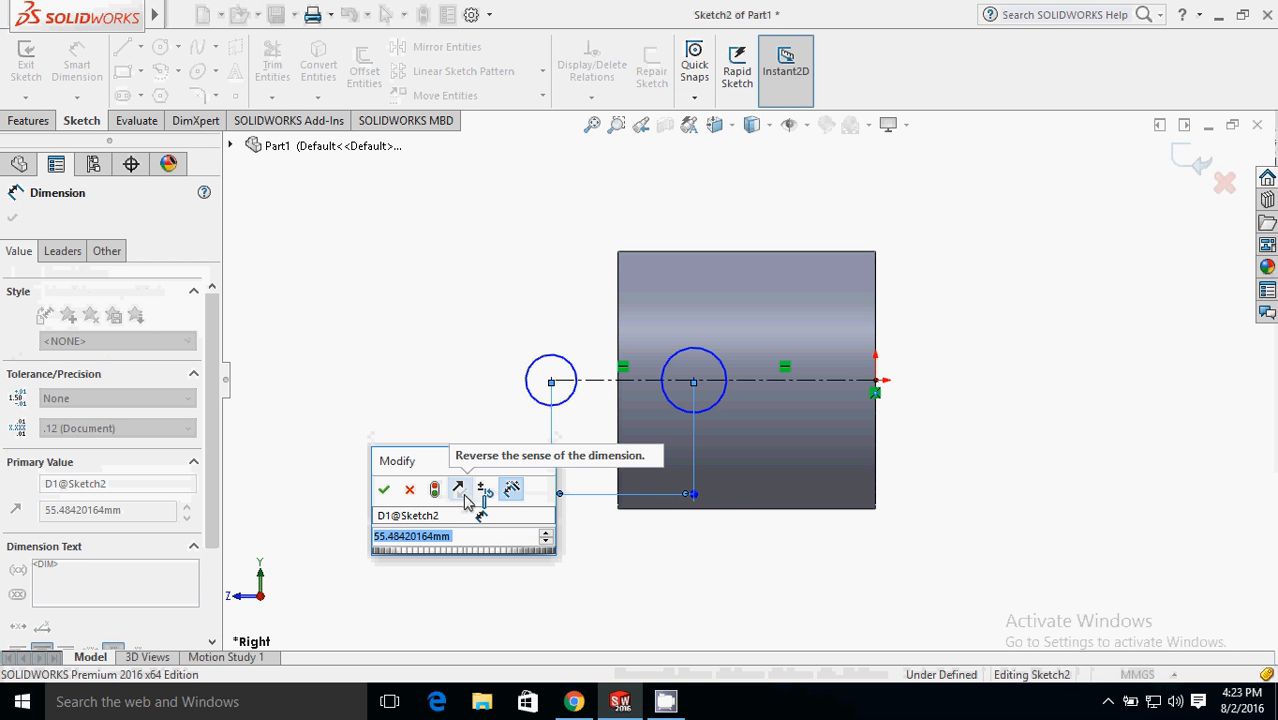
text(40mm)
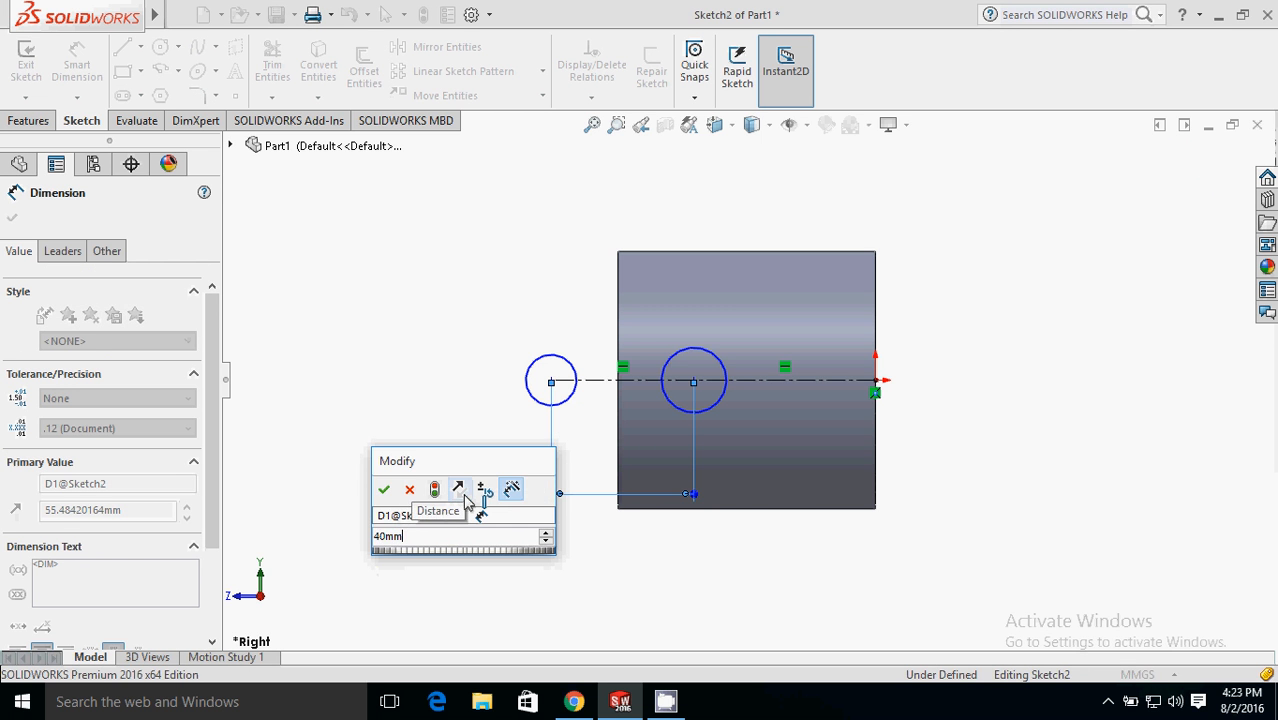
key(Return)
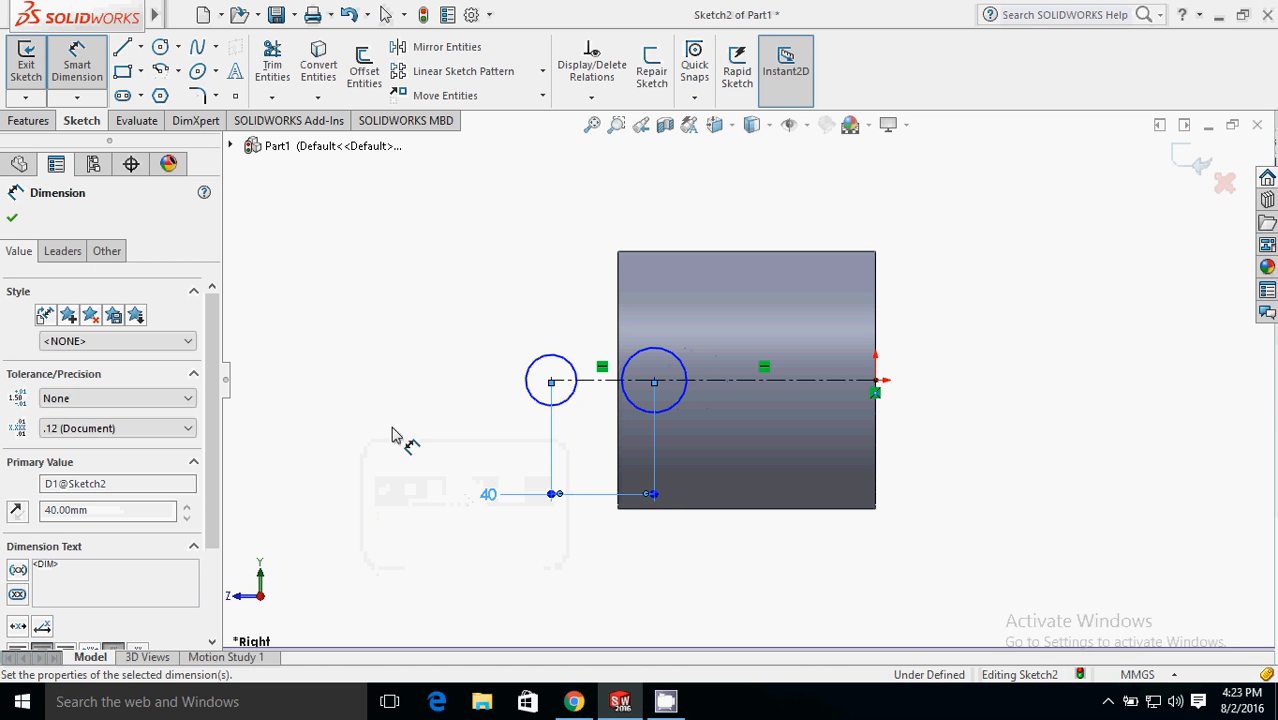
click(13, 219)
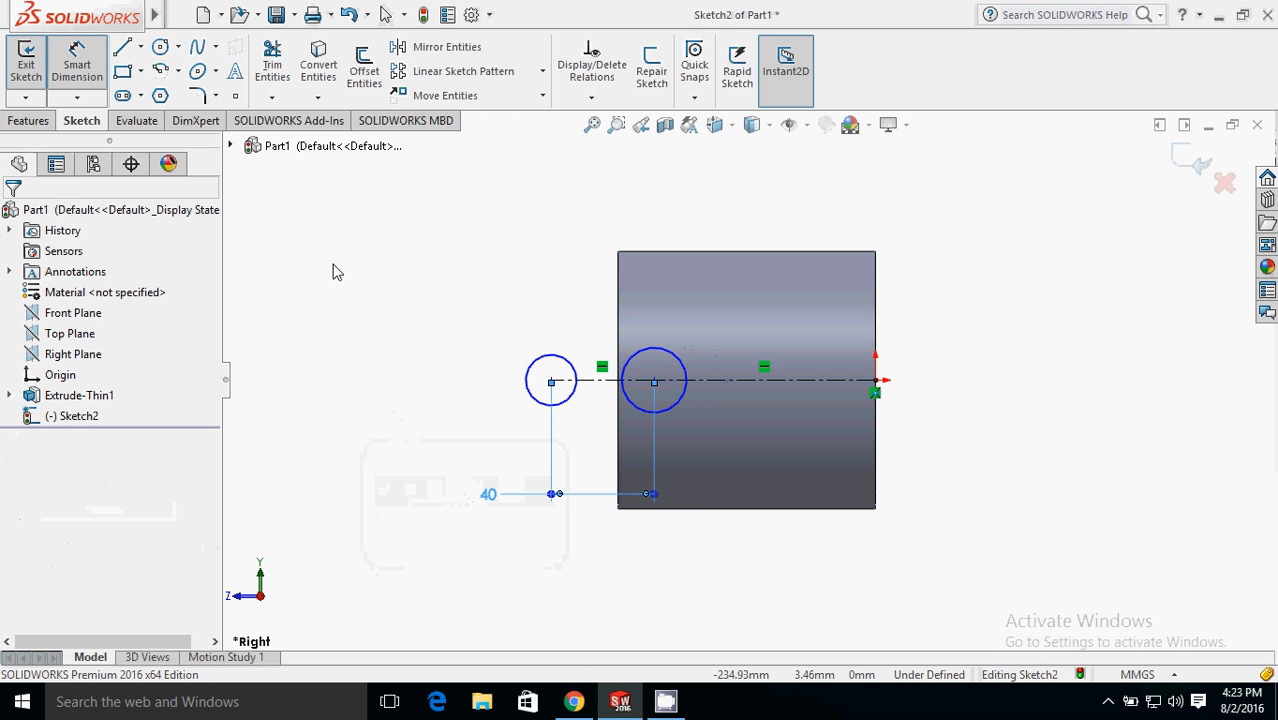
Dimension the diameter of the circle outside the cylinder as 20 mm.
right_drag(371, 434, 388, 318)
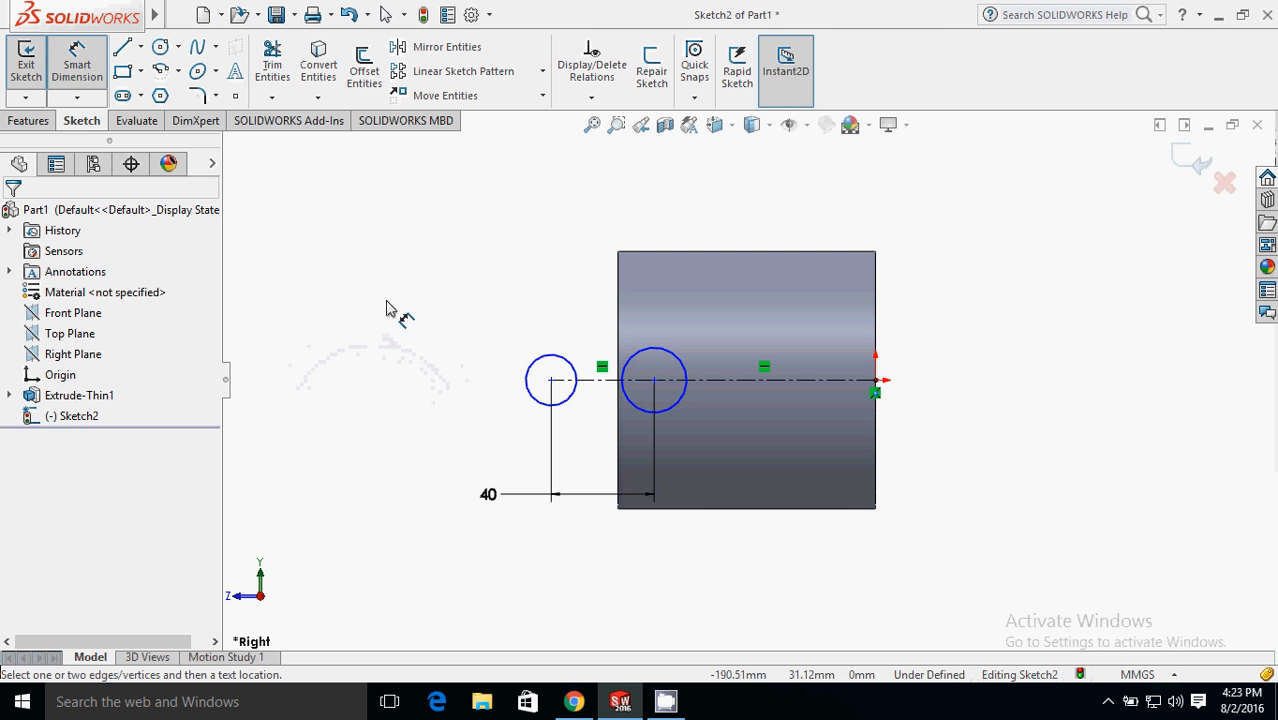
click(529, 399)
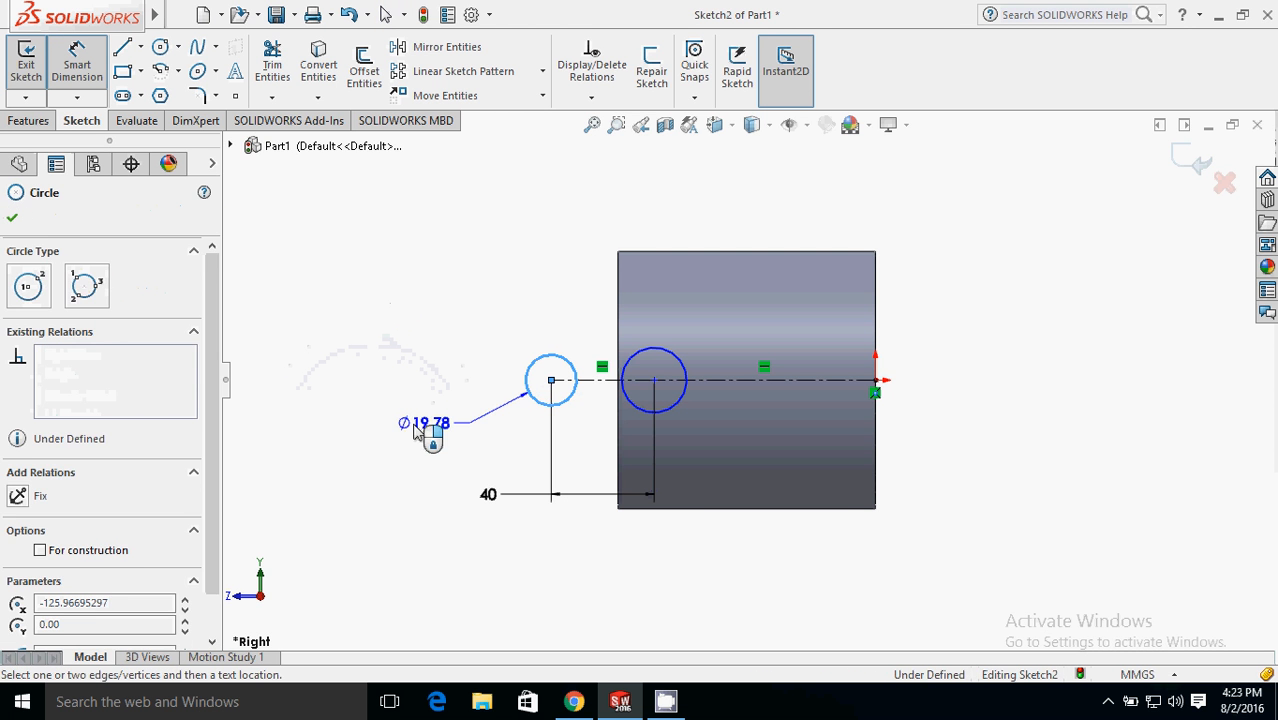
click(412, 432)
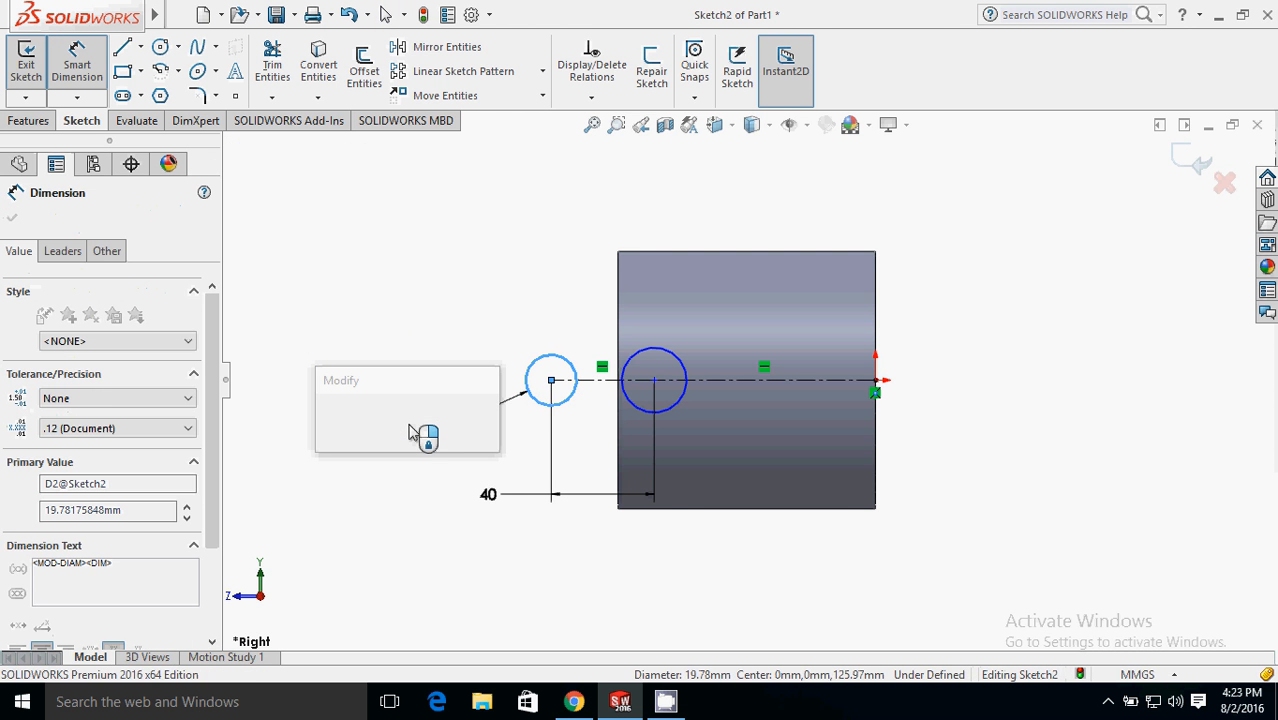
text(20)
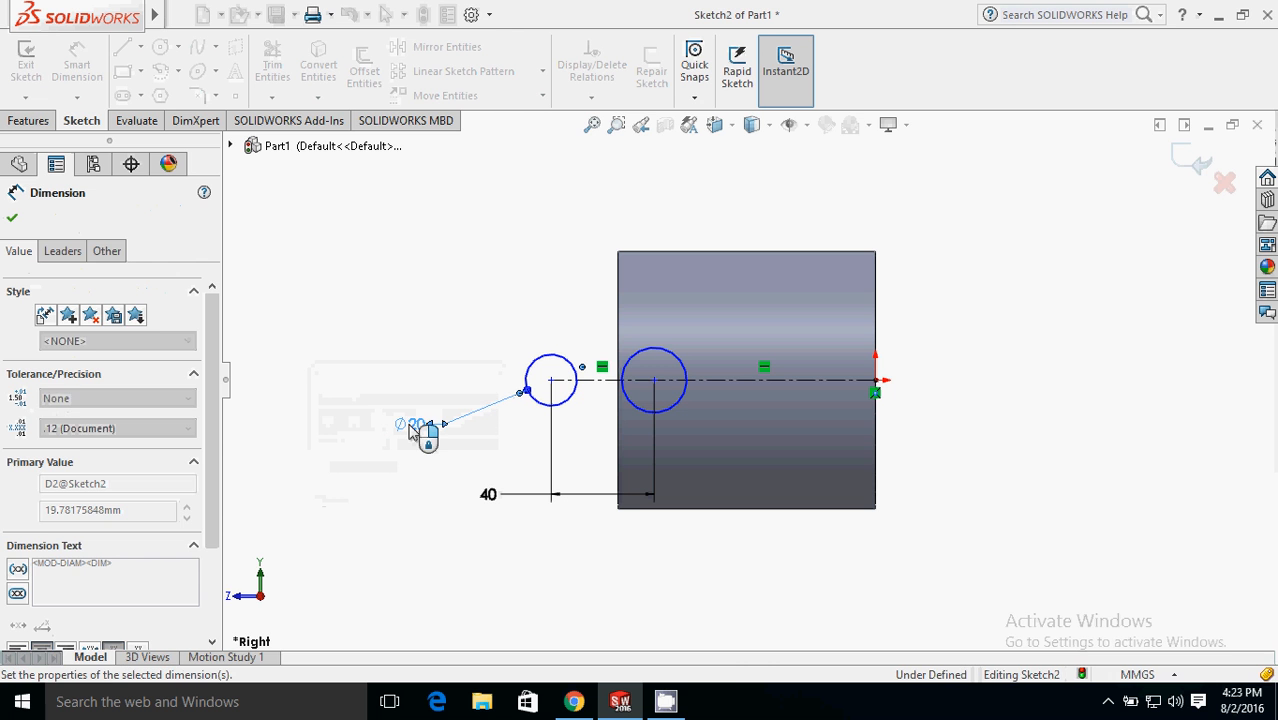
key(Return)
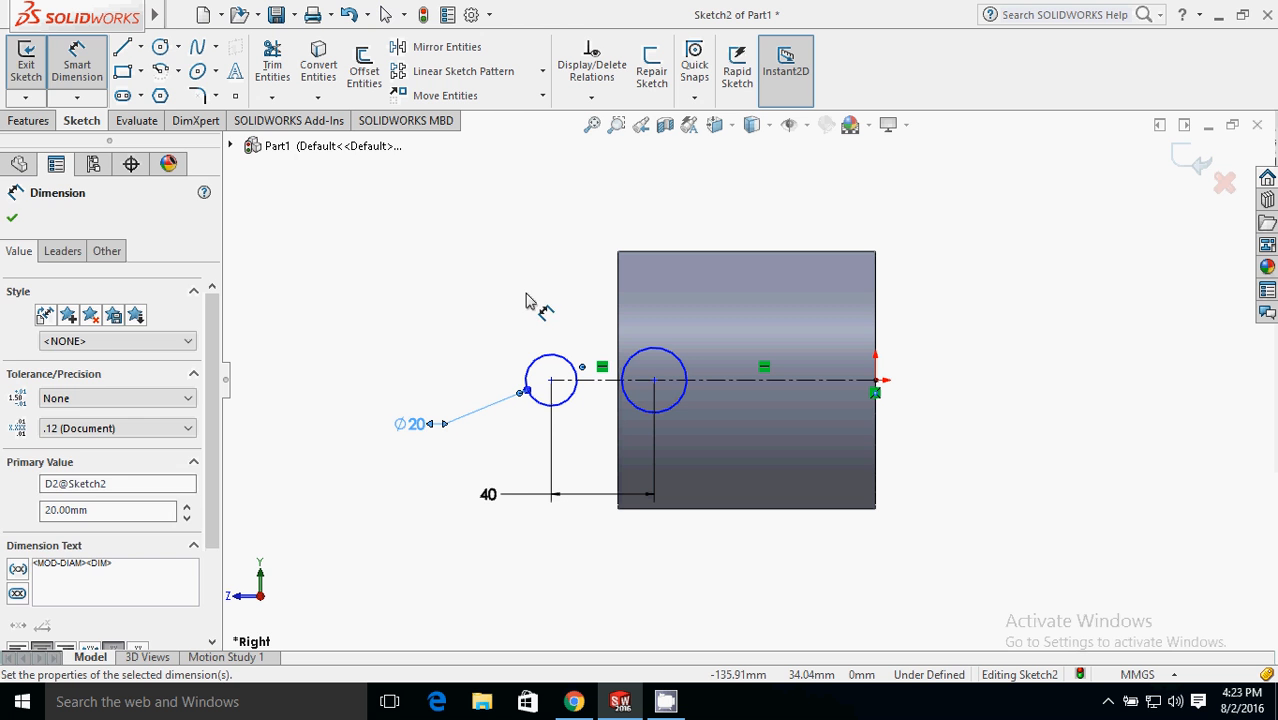
key(Escape)
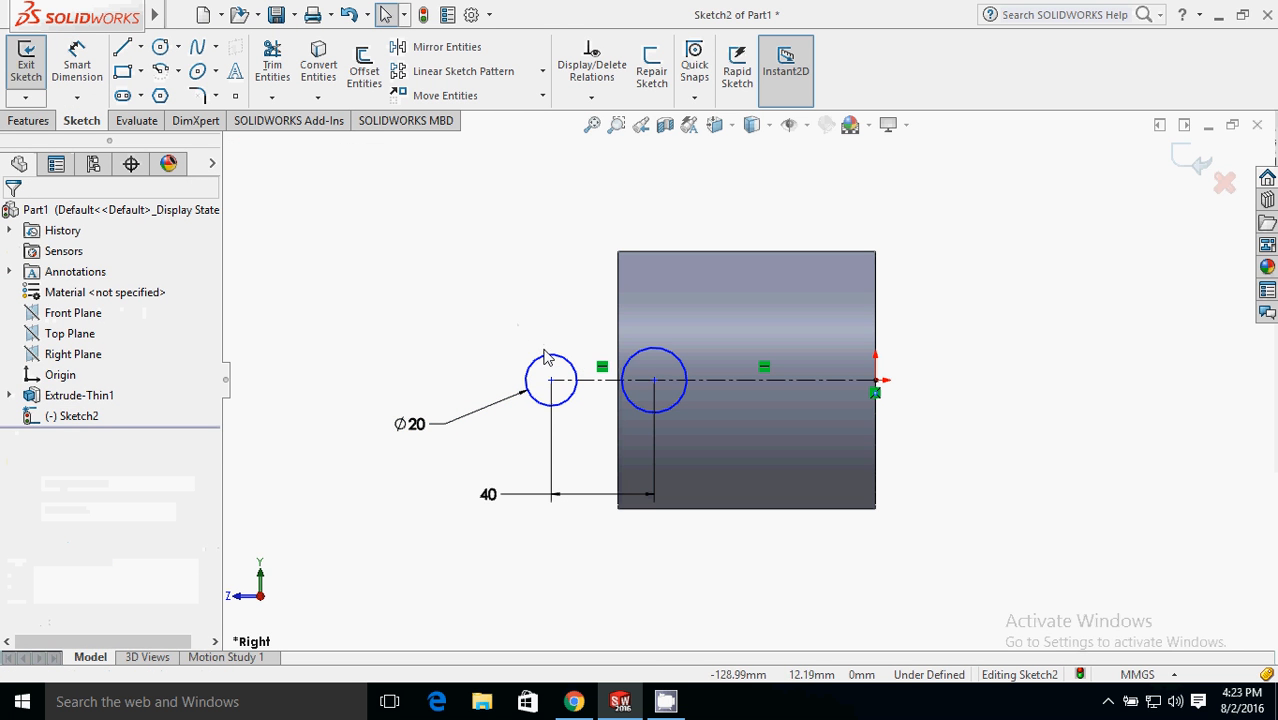
Add an Equal relation between the two circles.
click(545, 361)
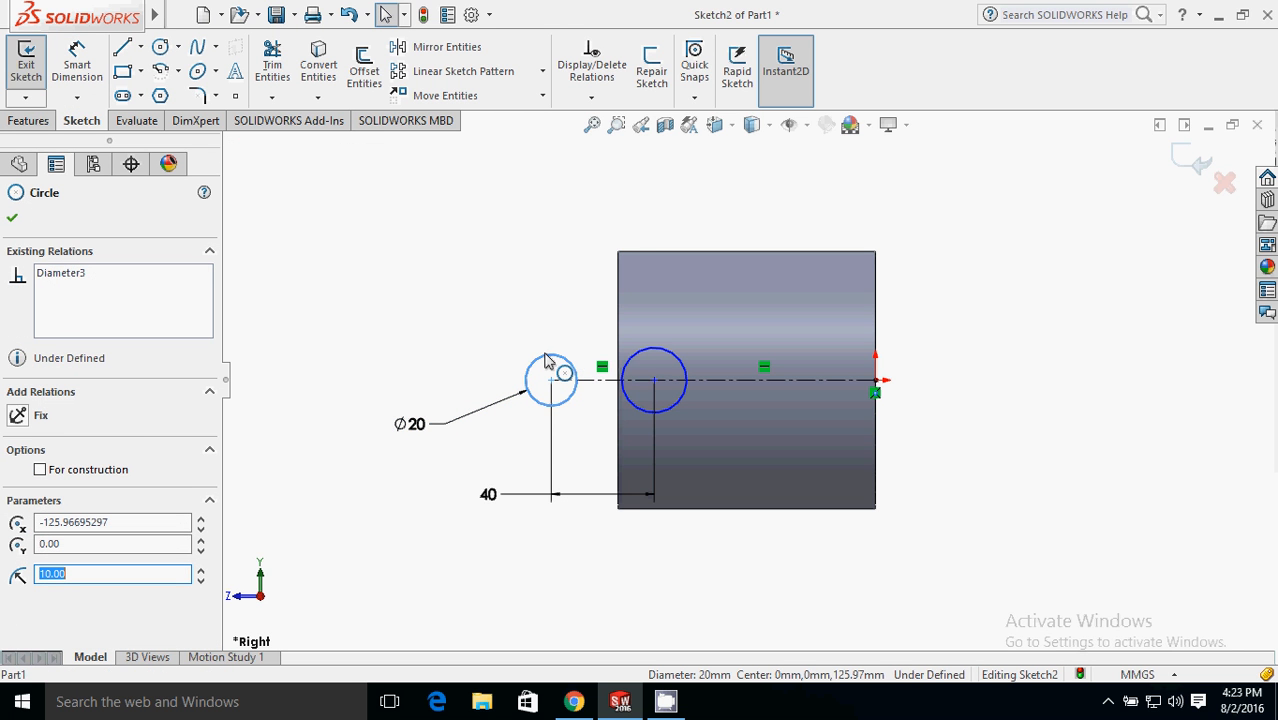
ctrl+click(647, 357)
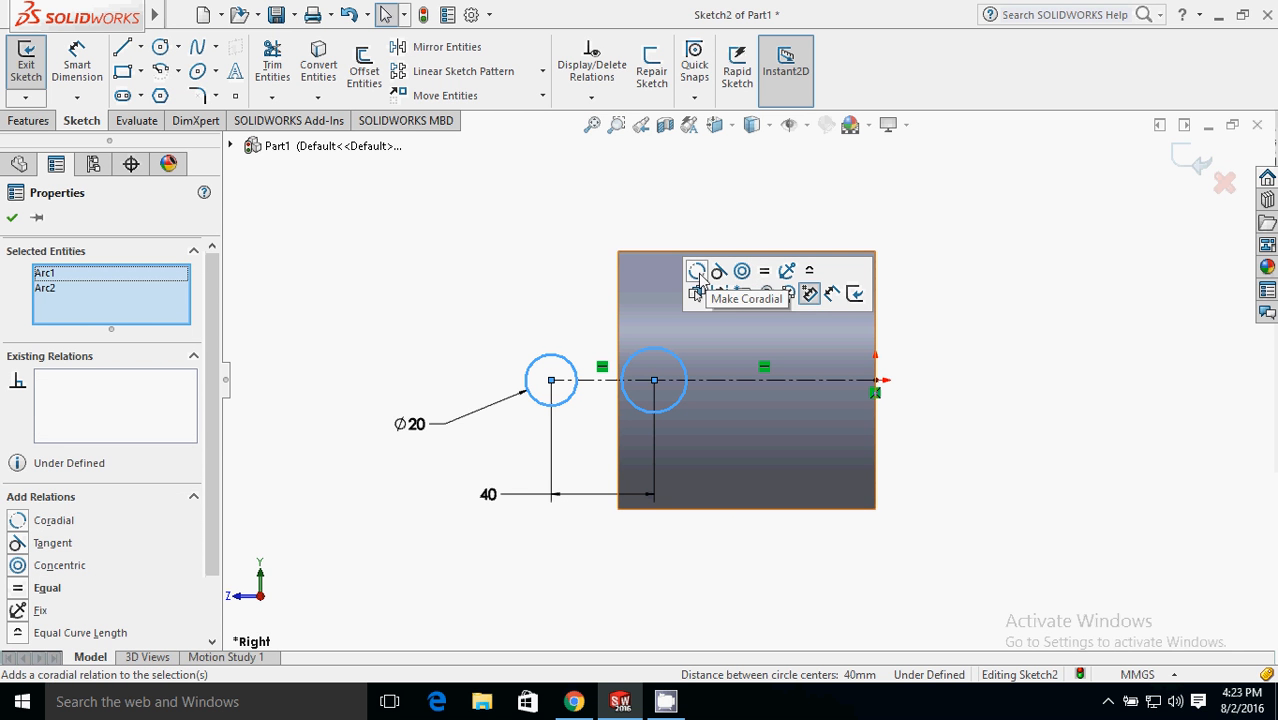
click(765, 273)
click(440, 320)
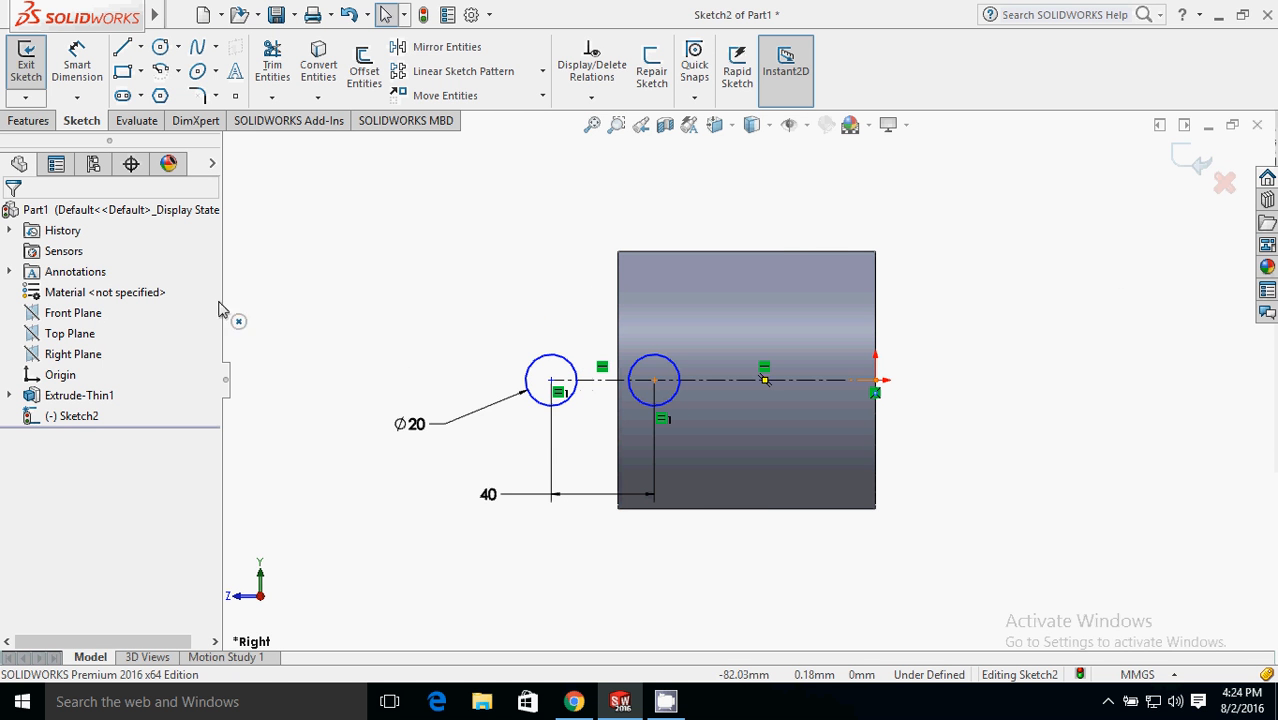
Sketch a separate centerline from the outer circle's center to the inner circle's center.
click(141, 49)
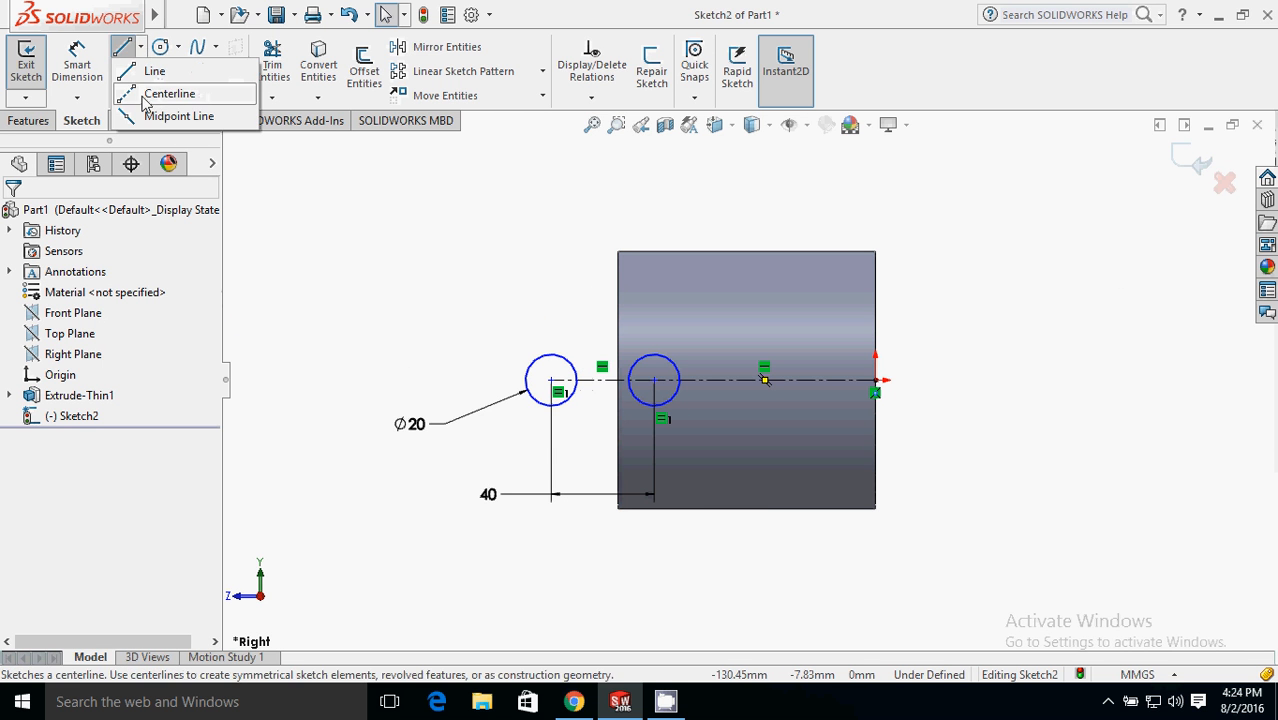
click(165, 93)
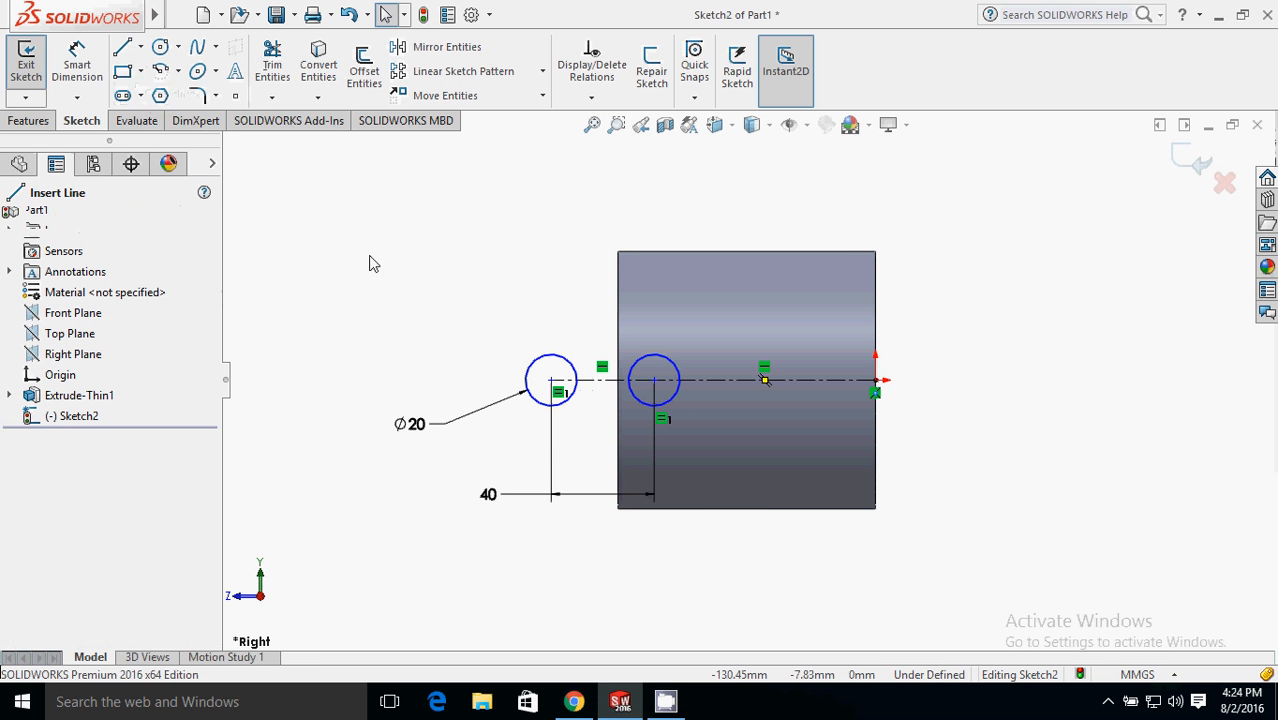
click(551, 380)
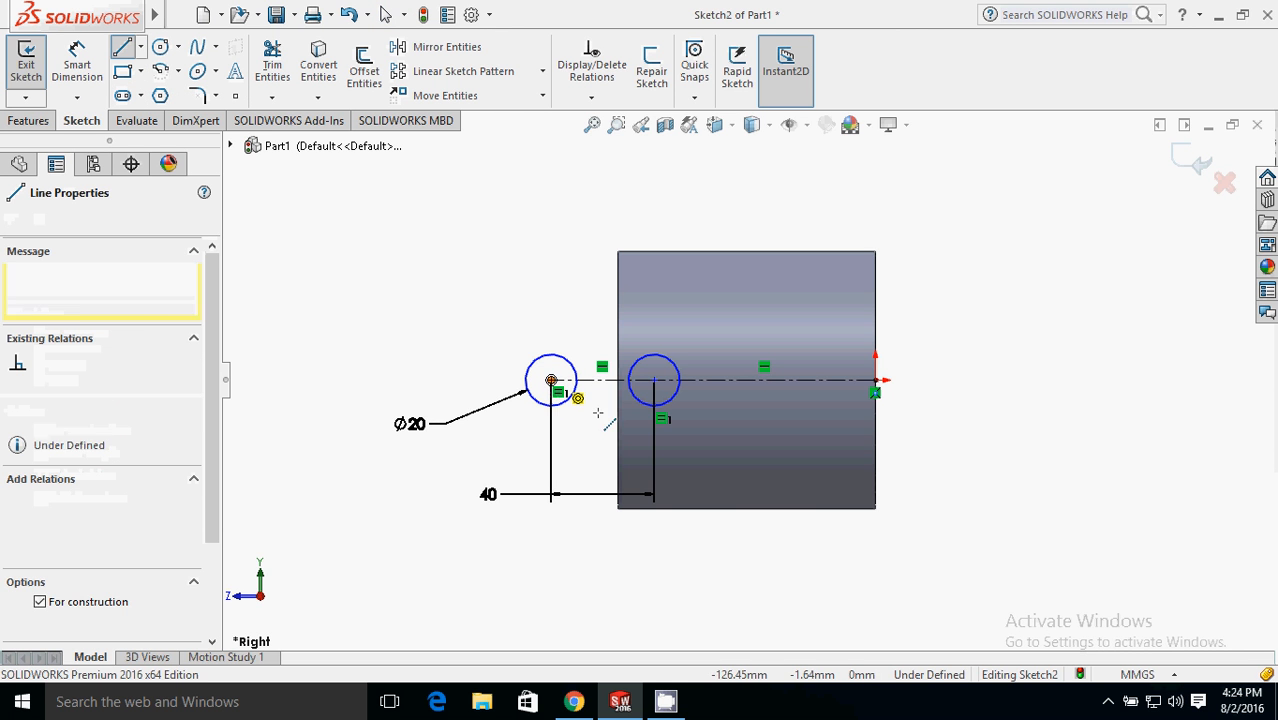
click(653, 381)
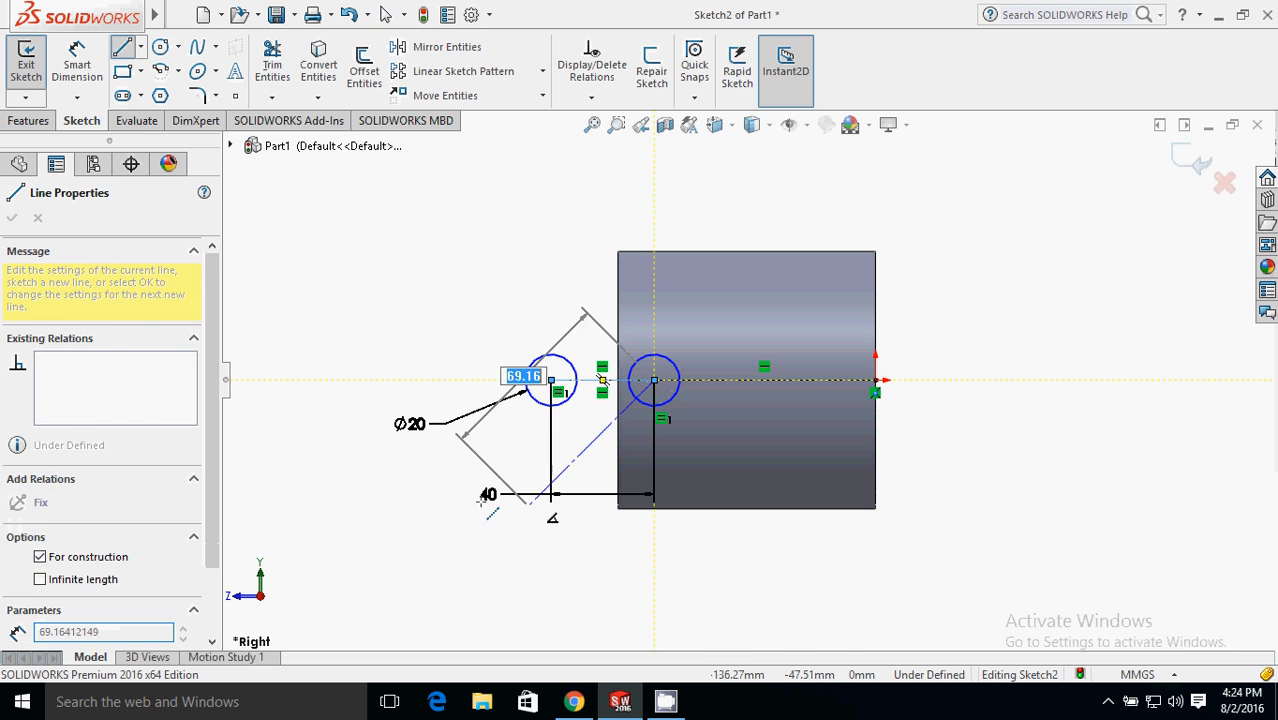
key(Escape)
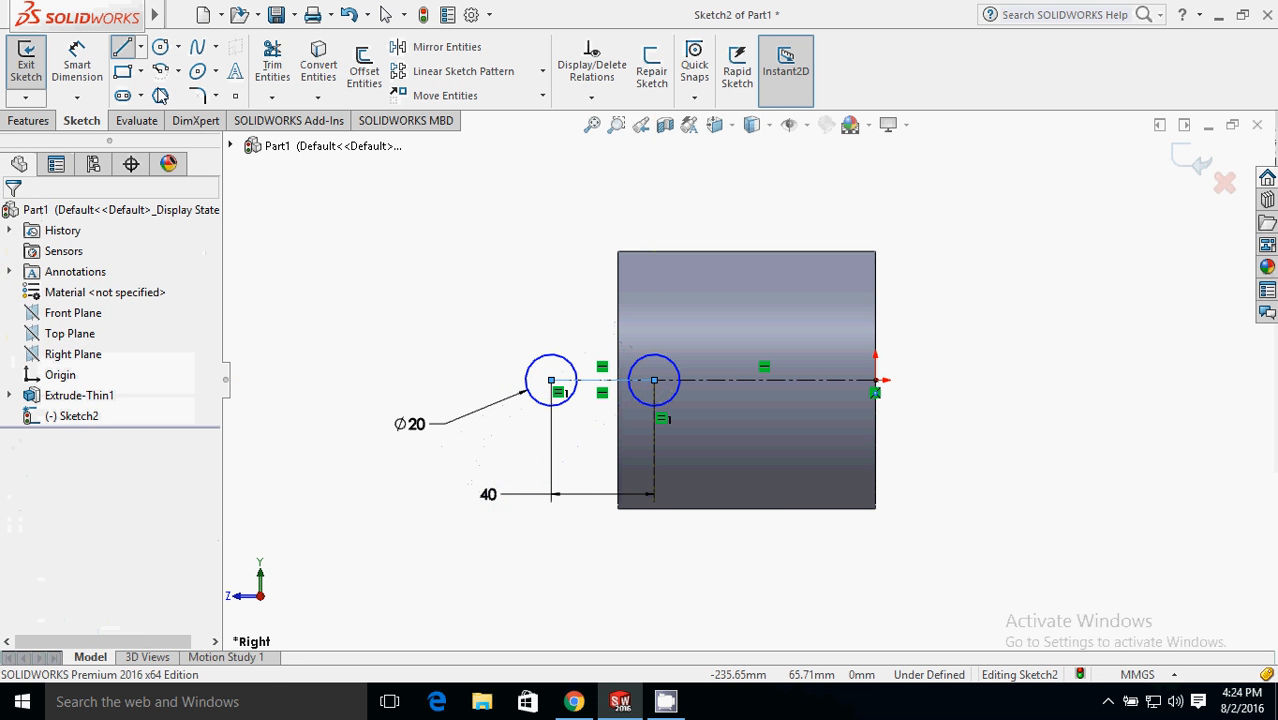
click(141, 49)
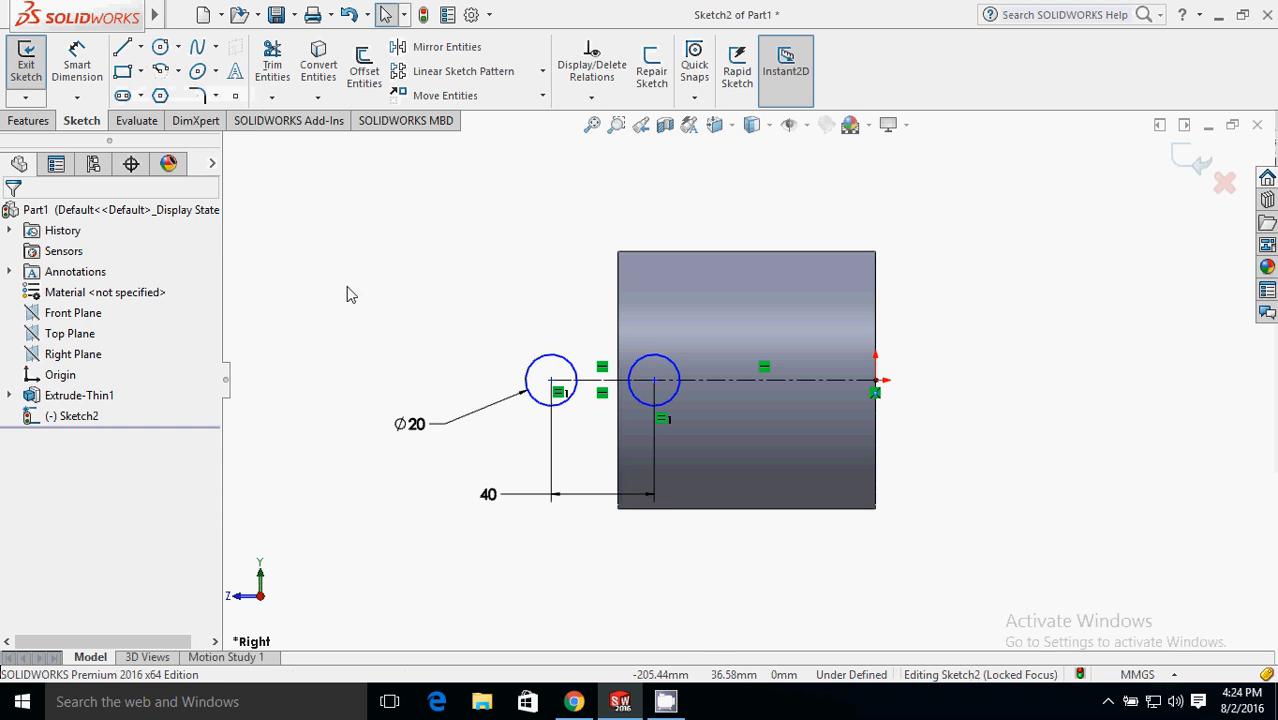
Sketch a line from the midpoint of the cylinder's upper edge to the midpoint of the centerline joining the two circle centers.
right_drag(348, 291, 358, 202)
right_drag(399, 303, 330, 240)
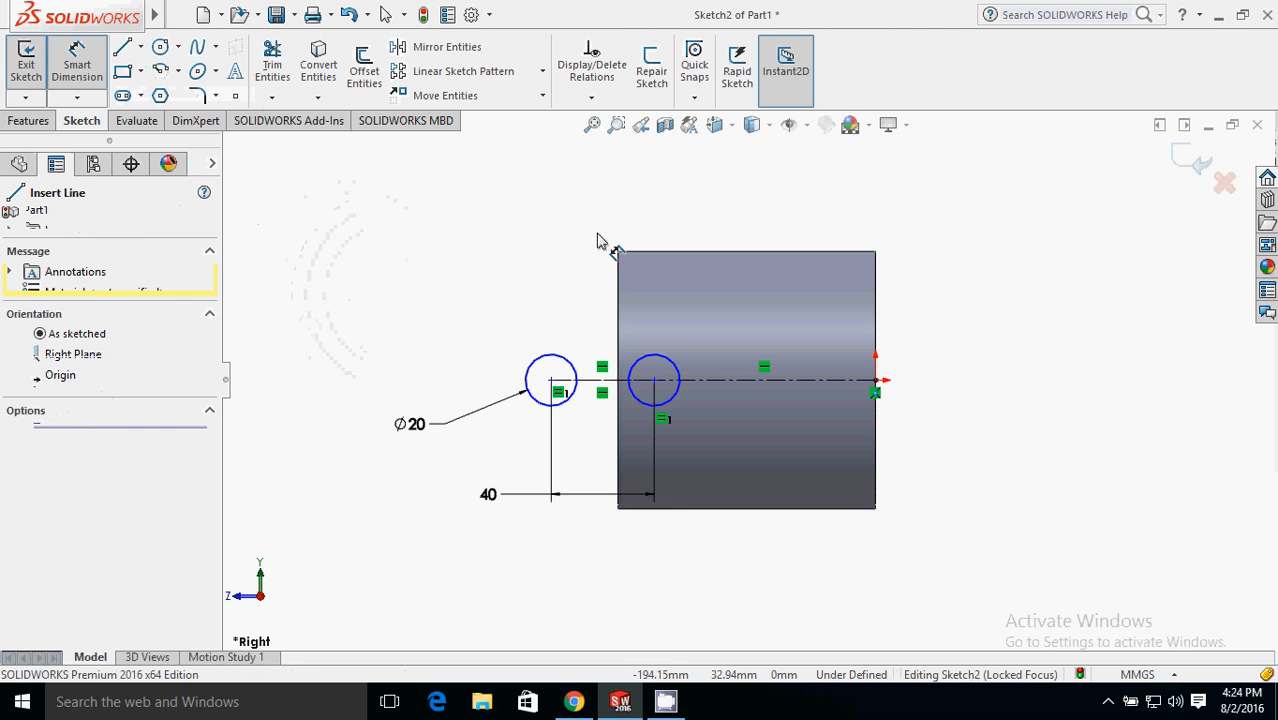
click(746, 251)
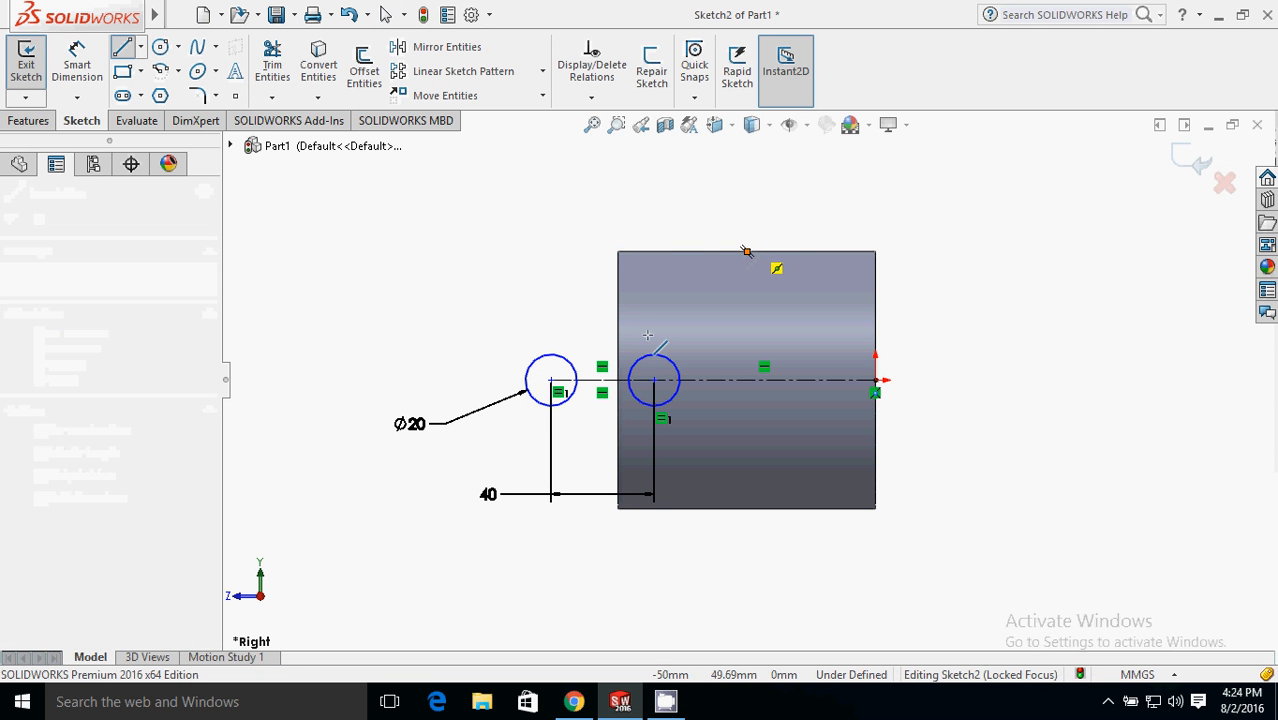
click(603, 380)
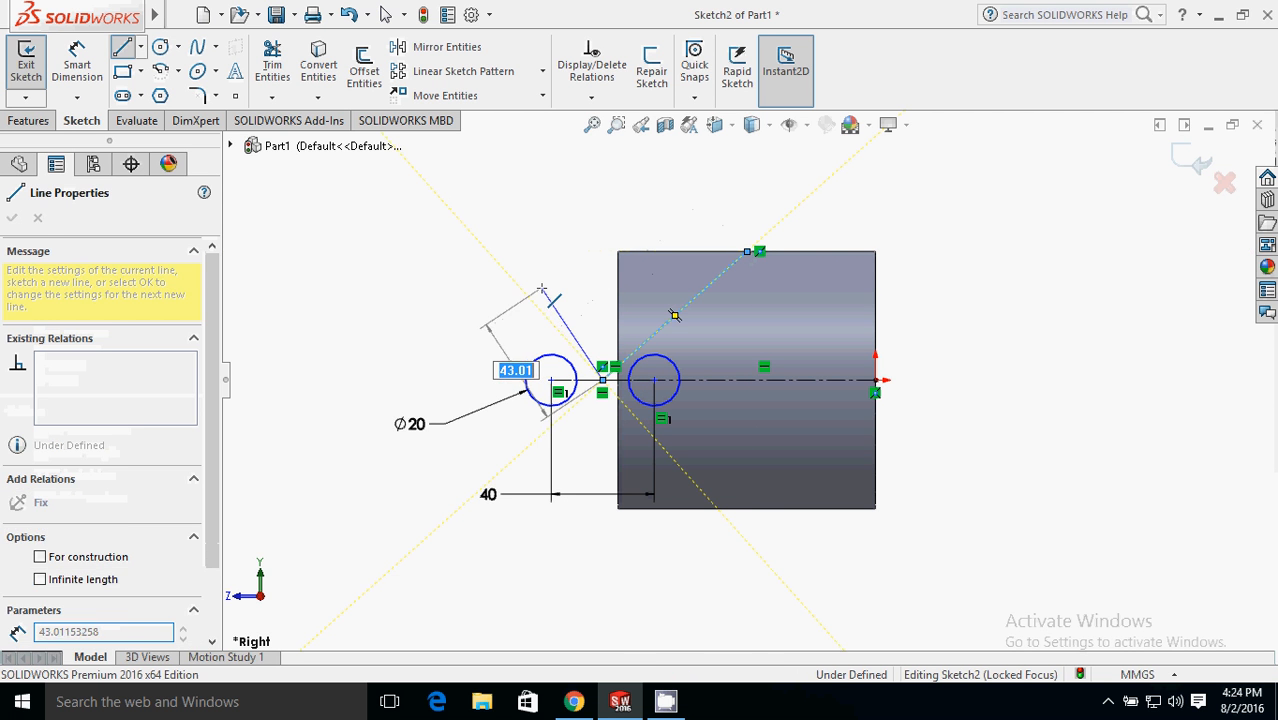
key(Escape)
key(Escape)
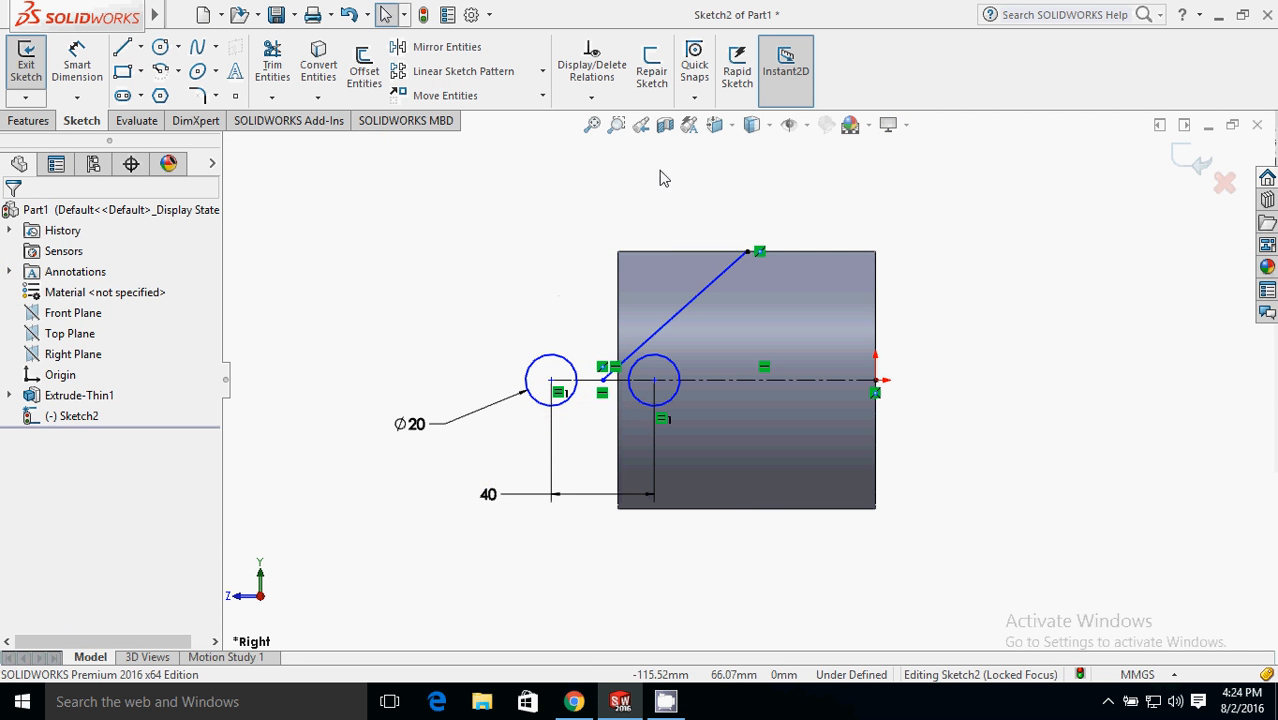
Convert the slanted line to construction geometry and make it vertical to center the two circles along the cylinder.
click(697, 306)
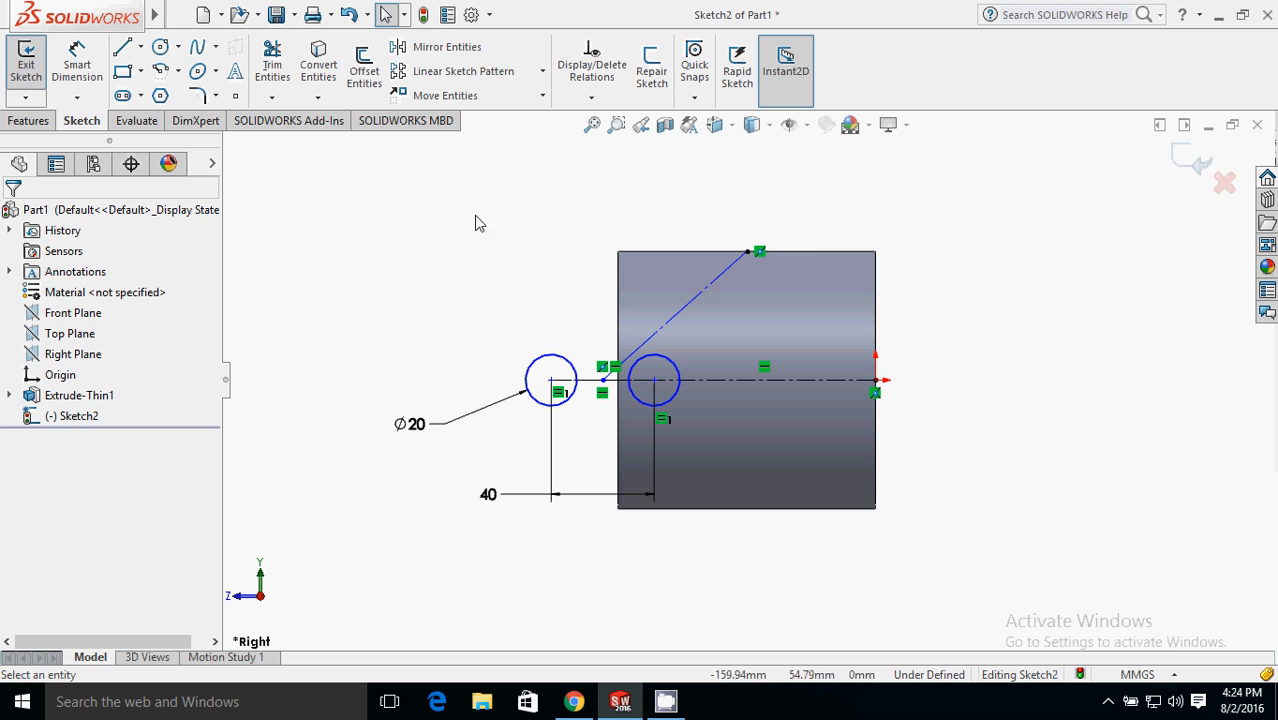
click(709, 291)
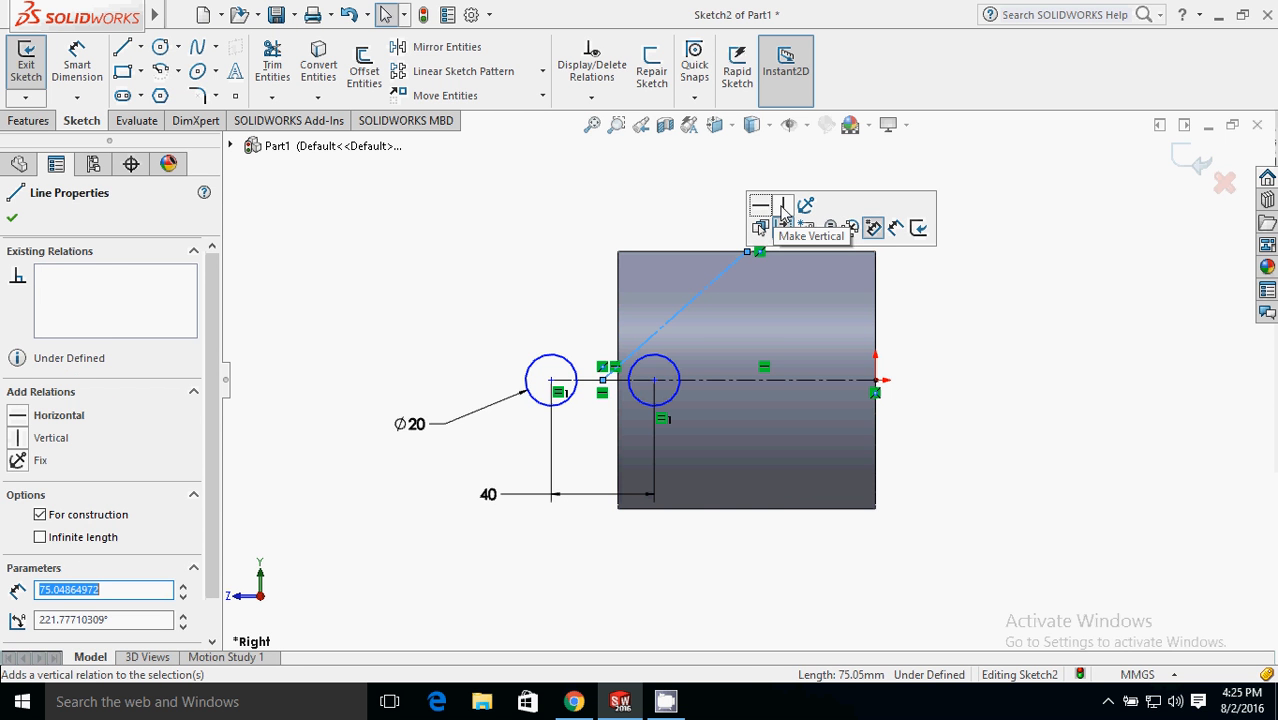
click(784, 208)
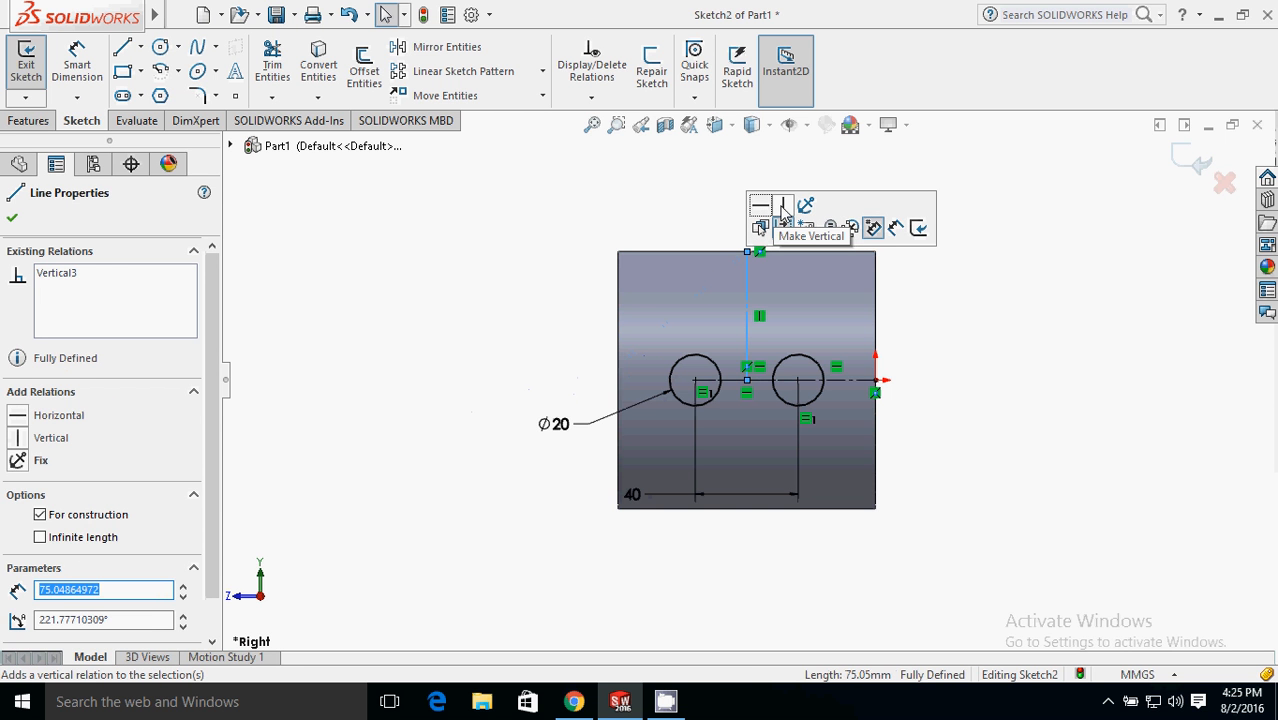
click(1018, 390)
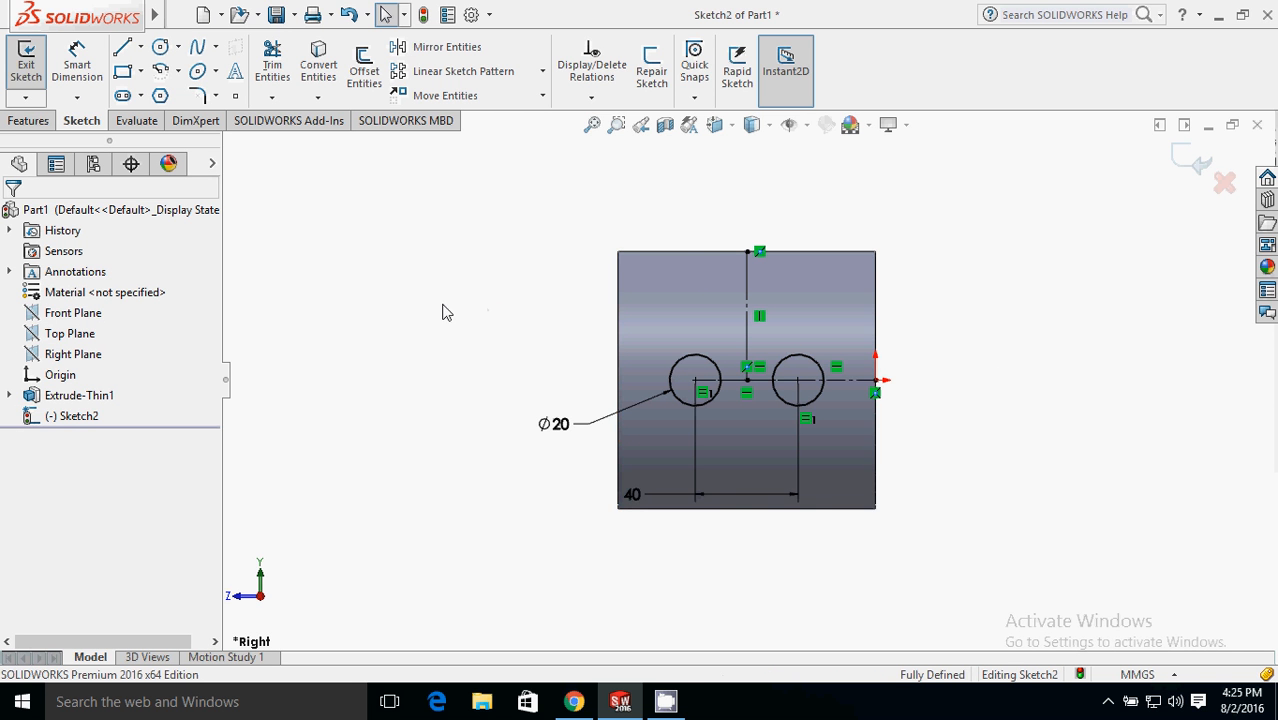
Start an Extruded Cut from the two-circle sketch with a blind Direction 1 depth of 85 mm through the cylinder wall.
mouse_move(446, 312)
middle_down()
mouse_move(533, 334)
mouse_move(505, 330)
middle_up()
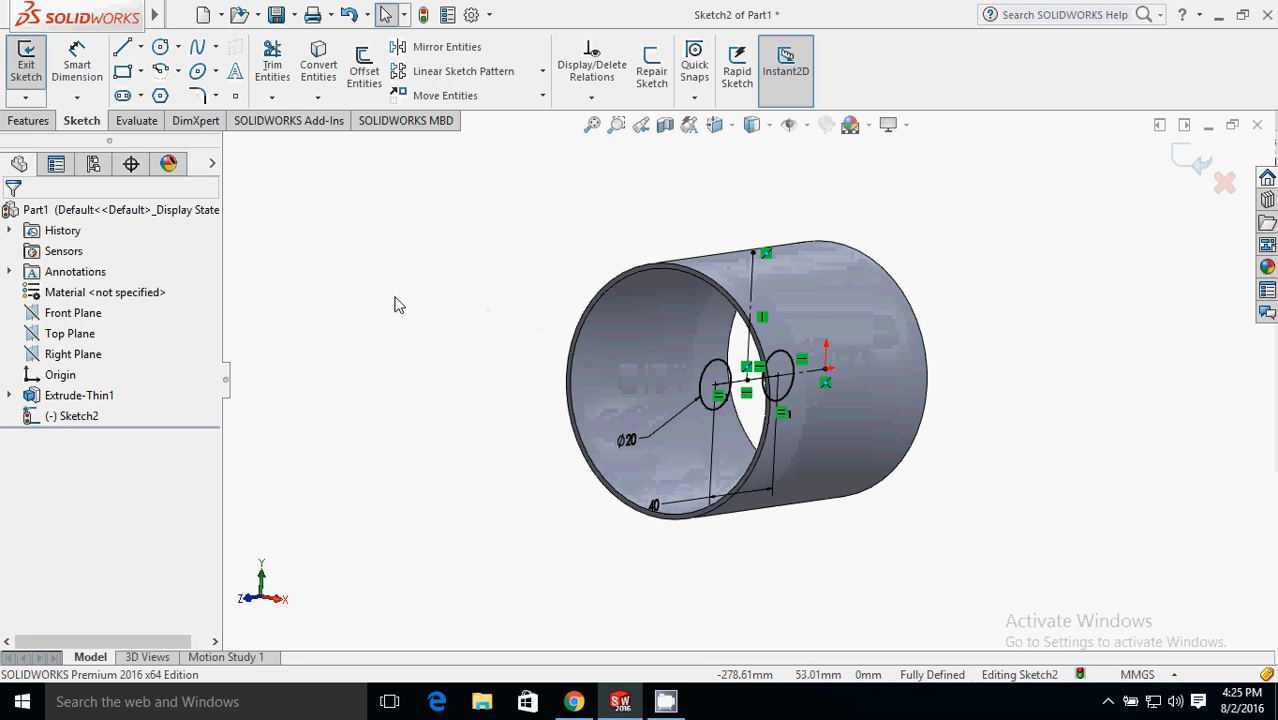
click(18, 121)
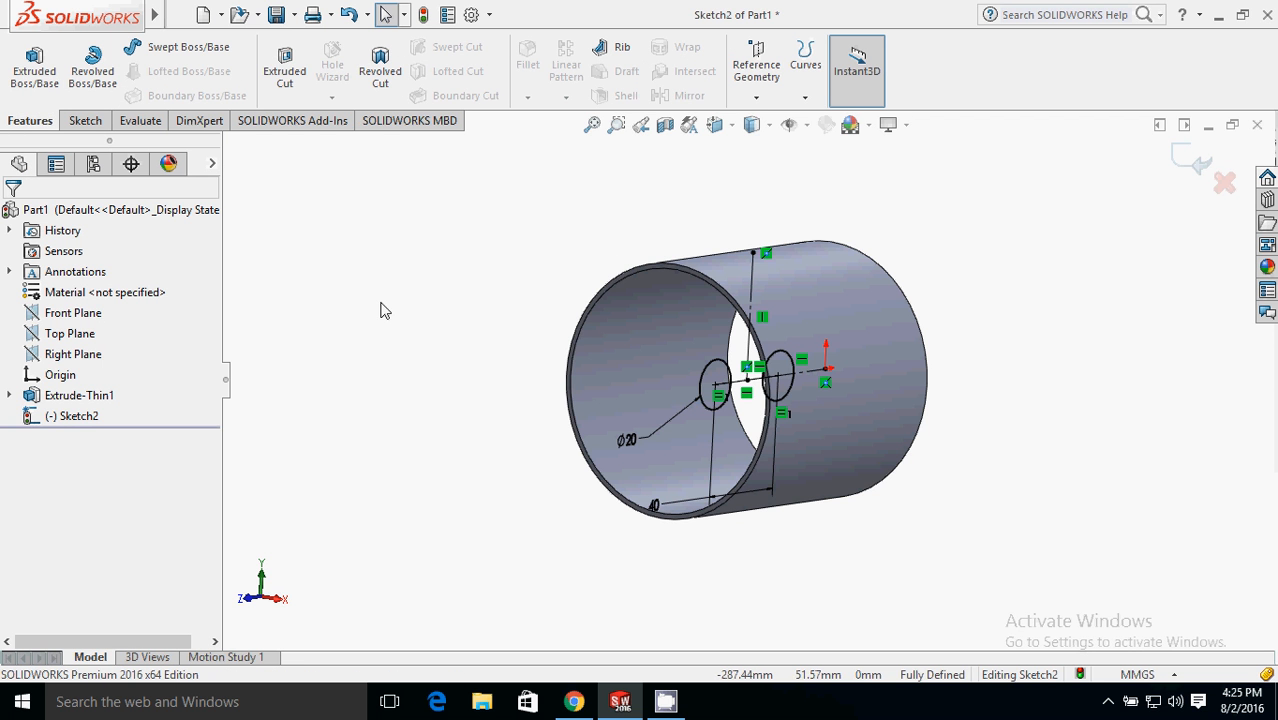
click(285, 66)
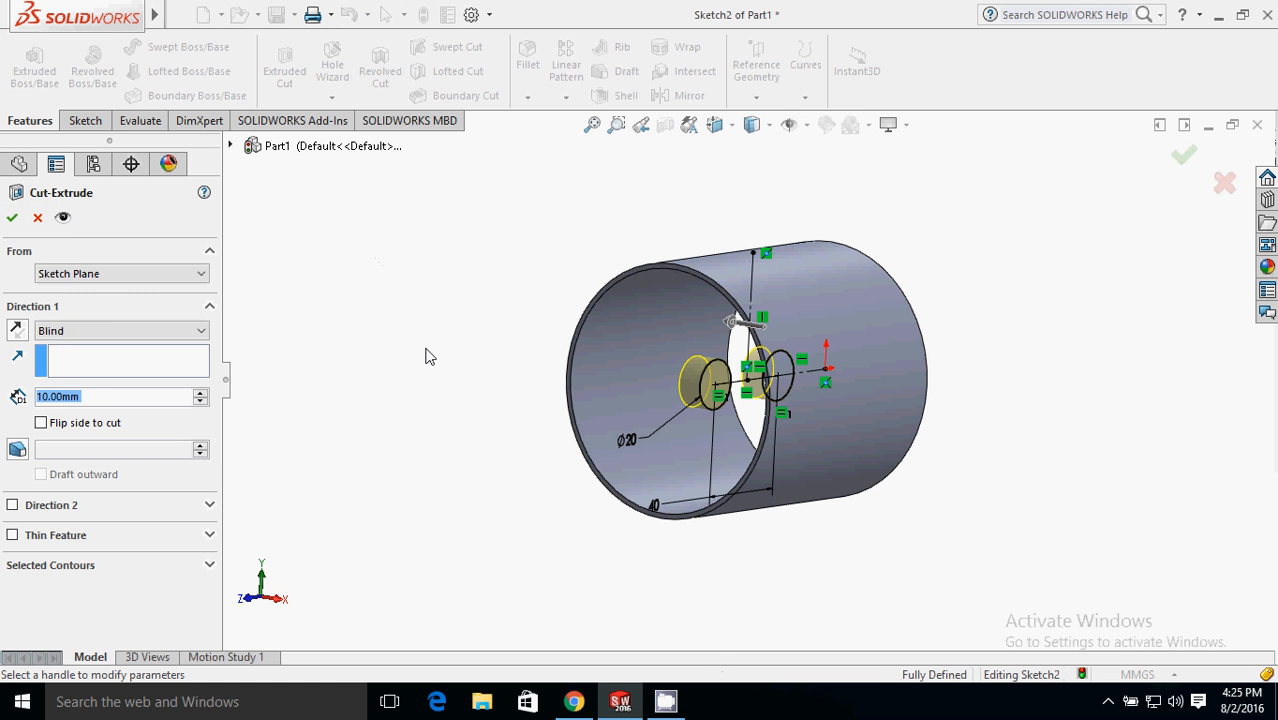
middle_drag(427, 357, 442, 305)
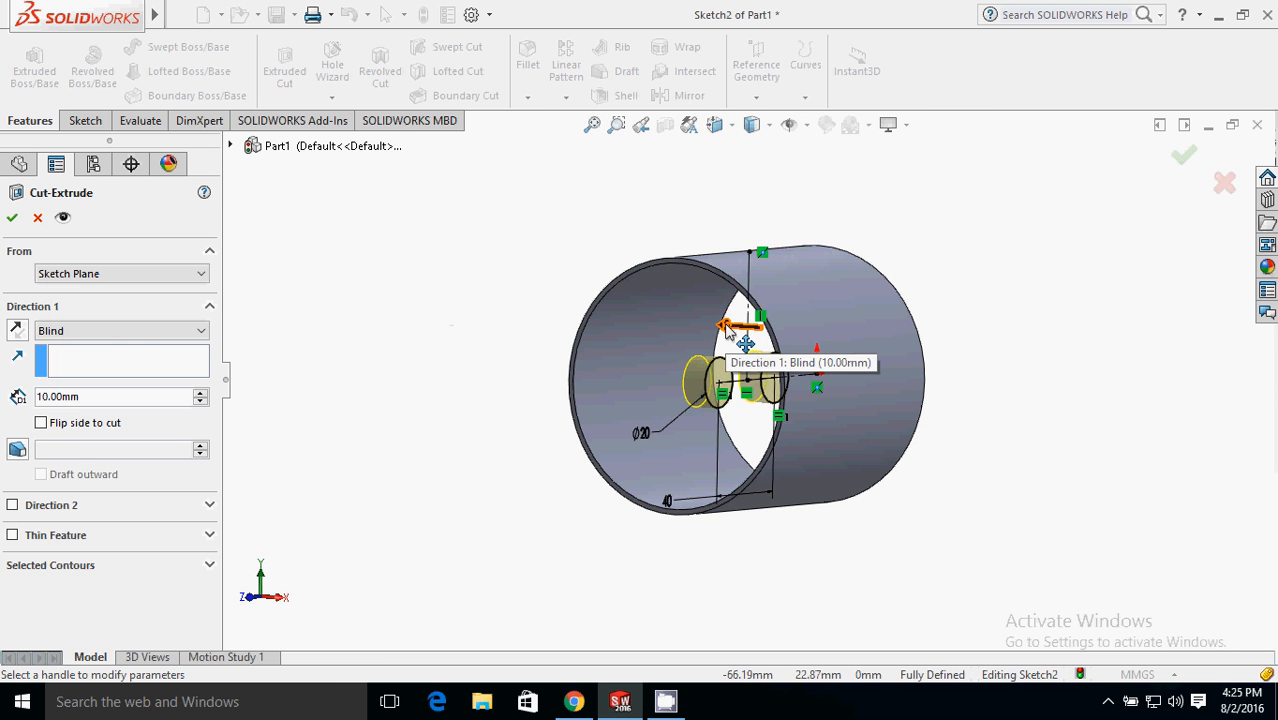
drag(727, 331, 364, 332)
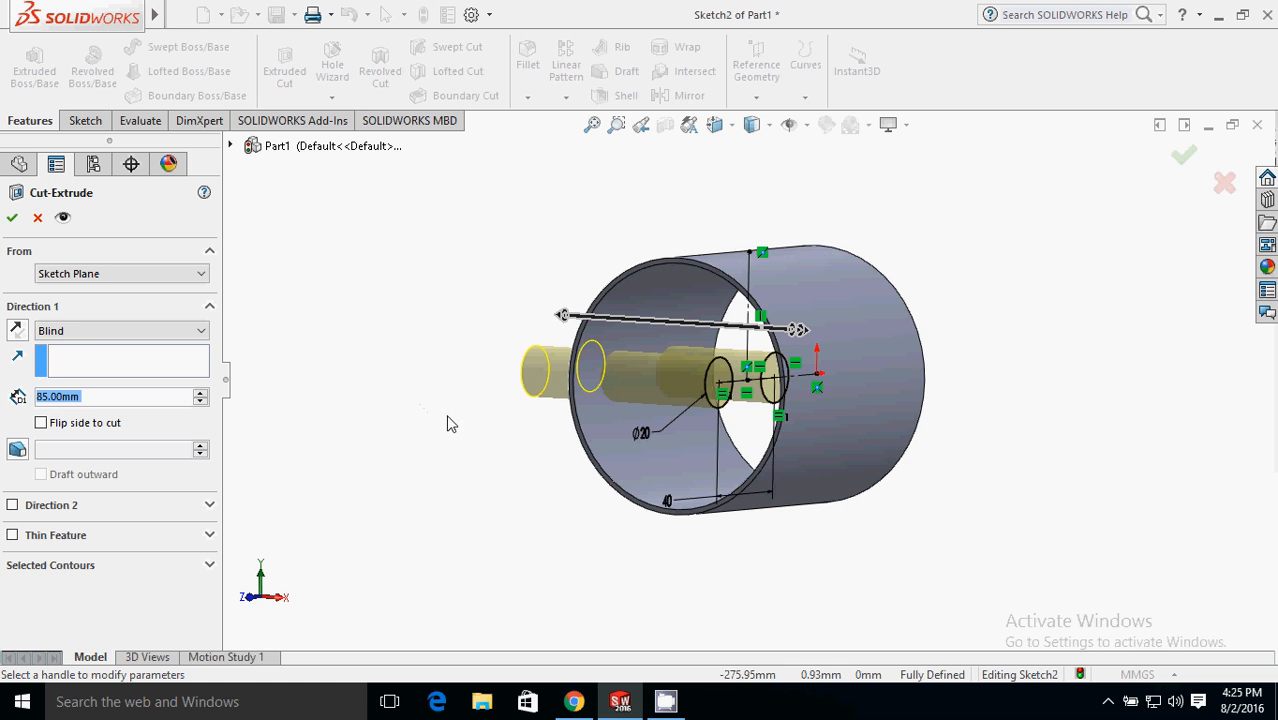
Extend the cut in Direction 2 by a blind depth of 83 mm through the opposite wall and complete the feature.
middle_drag(448, 422, 484, 450)
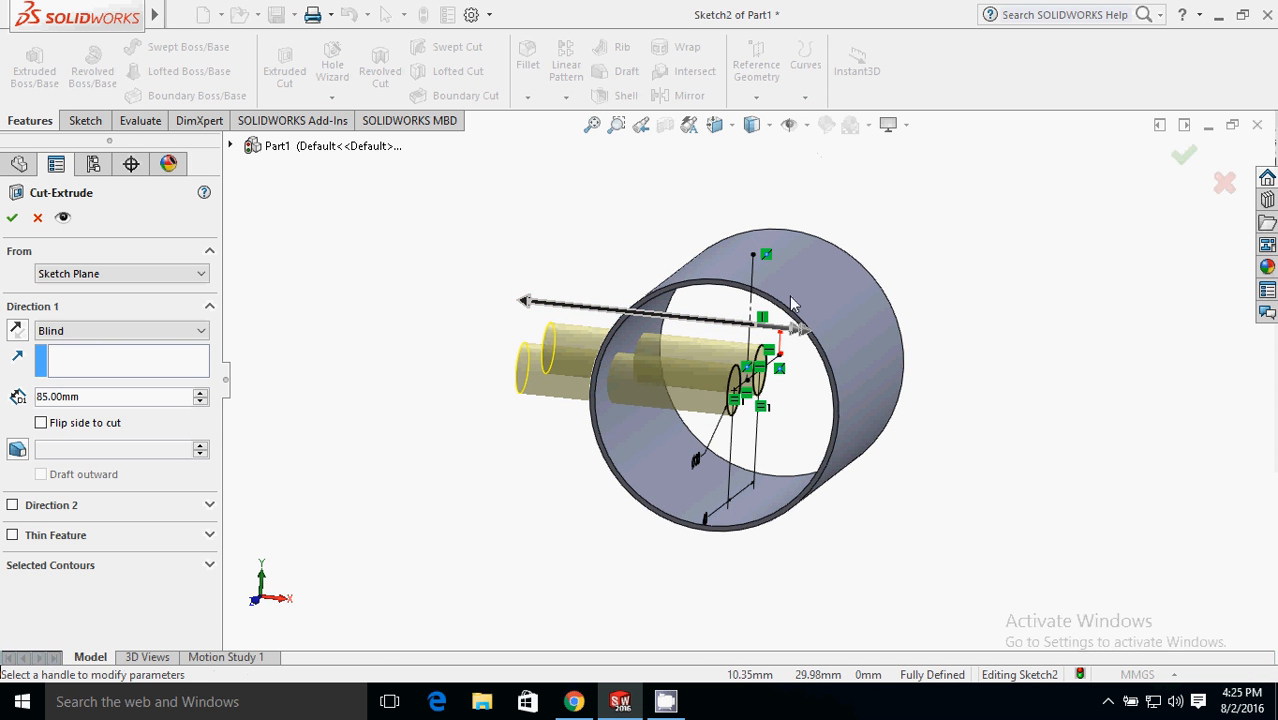
click(805, 338)
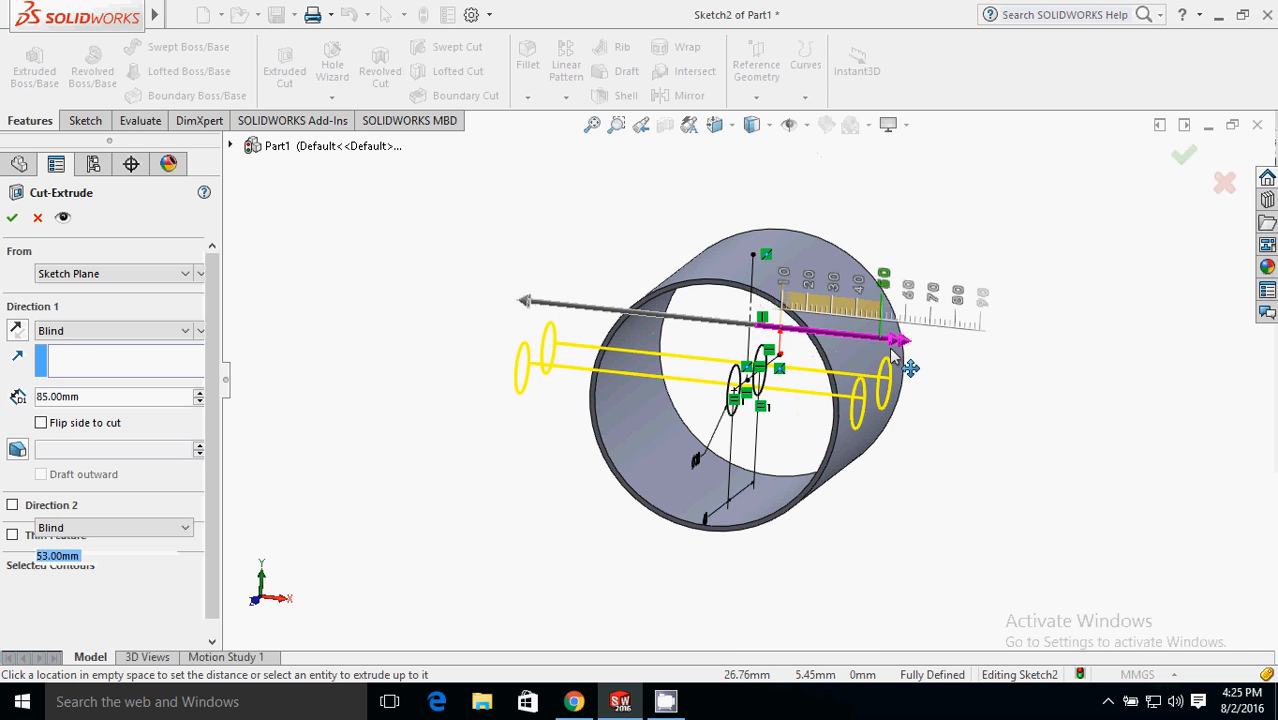
click(965, 378)
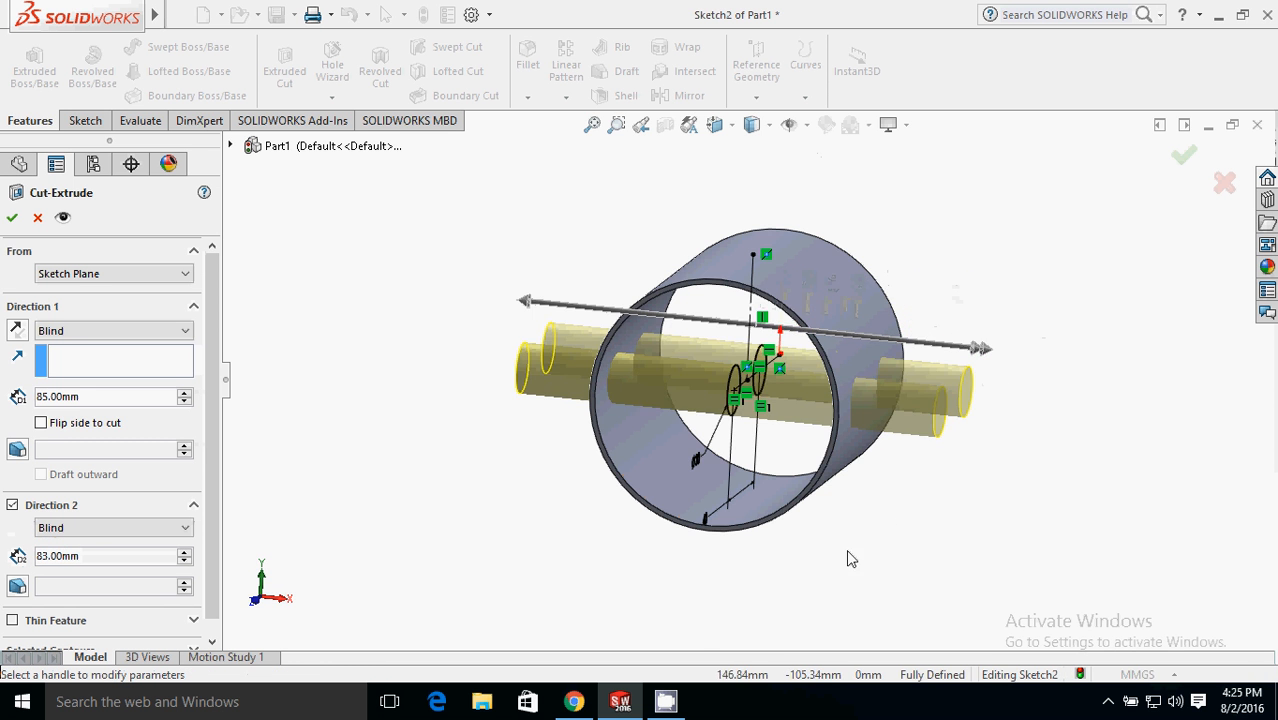
middle_drag(825, 549, 642, 585)
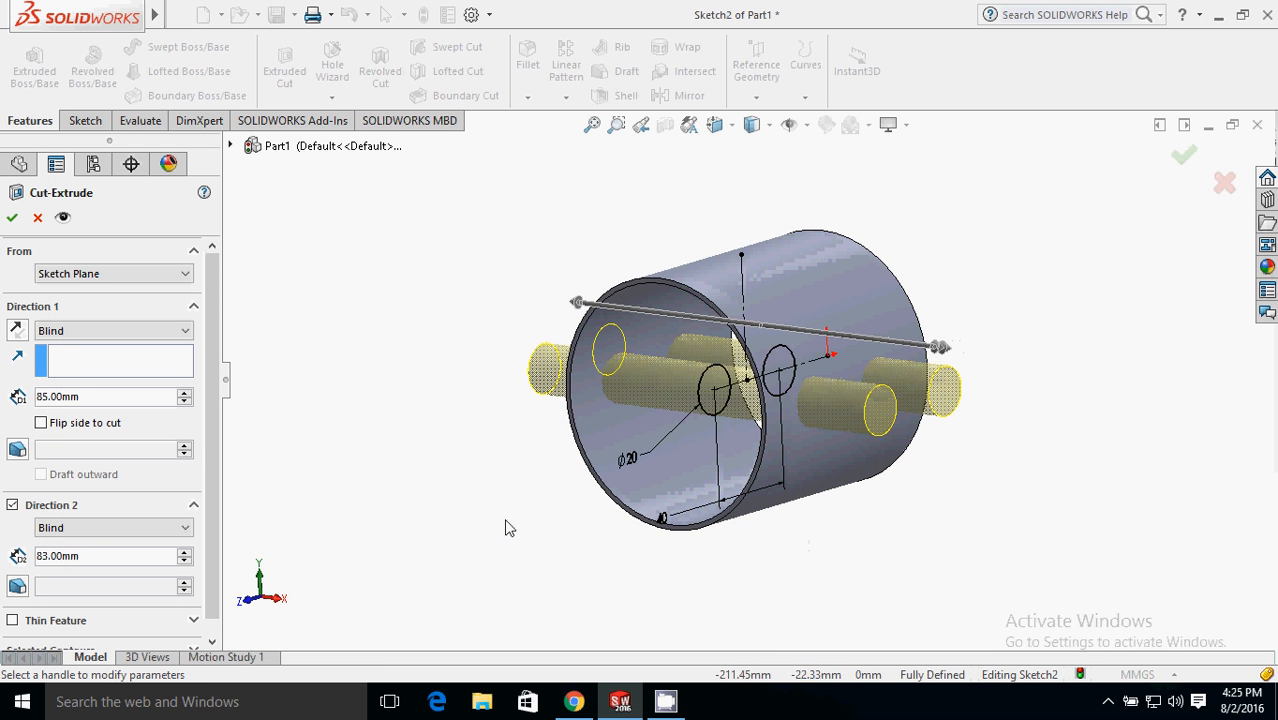
mouse_move(480, 501)
middle_down()
mouse_move(496, 496)
mouse_move(484, 484)
mouse_move(497, 495)
middle_up()
middle_drag(419, 456, 424, 436)
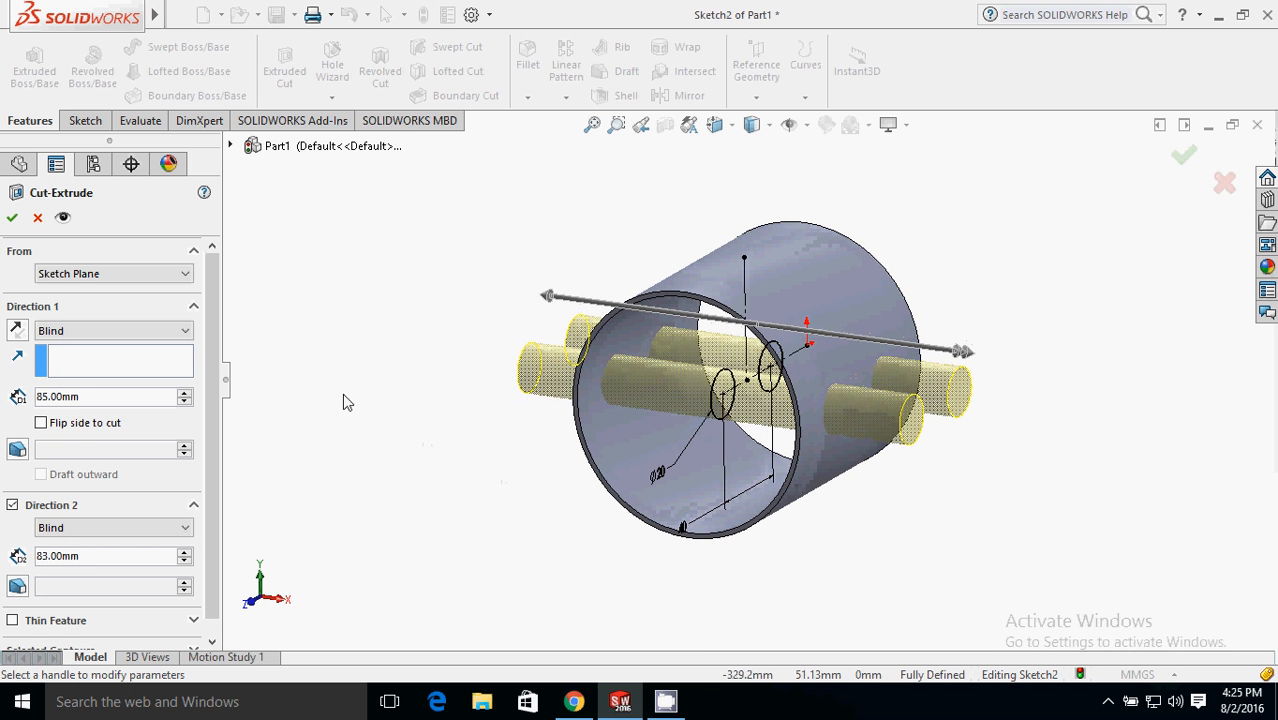
click(13, 218)
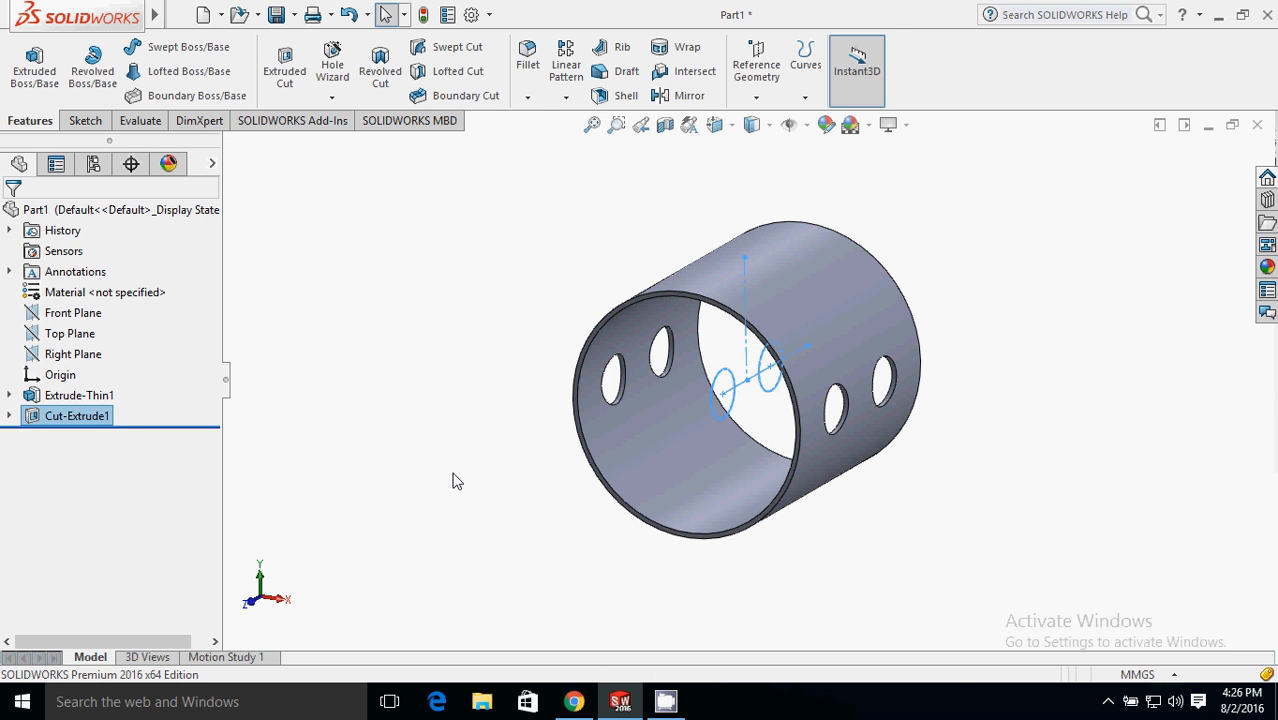
Examine the thin extrude feature with its base sketch, and the holes through both cylinder walls from several angles.
mouse_move(458, 484)
middle_down()
mouse_move(613, 525)
mouse_move(514, 514)
mouse_move(386, 366)
mouse_move(386, 382)
mouse_move(454, 433)
mouse_move(474, 485)
middle_up()
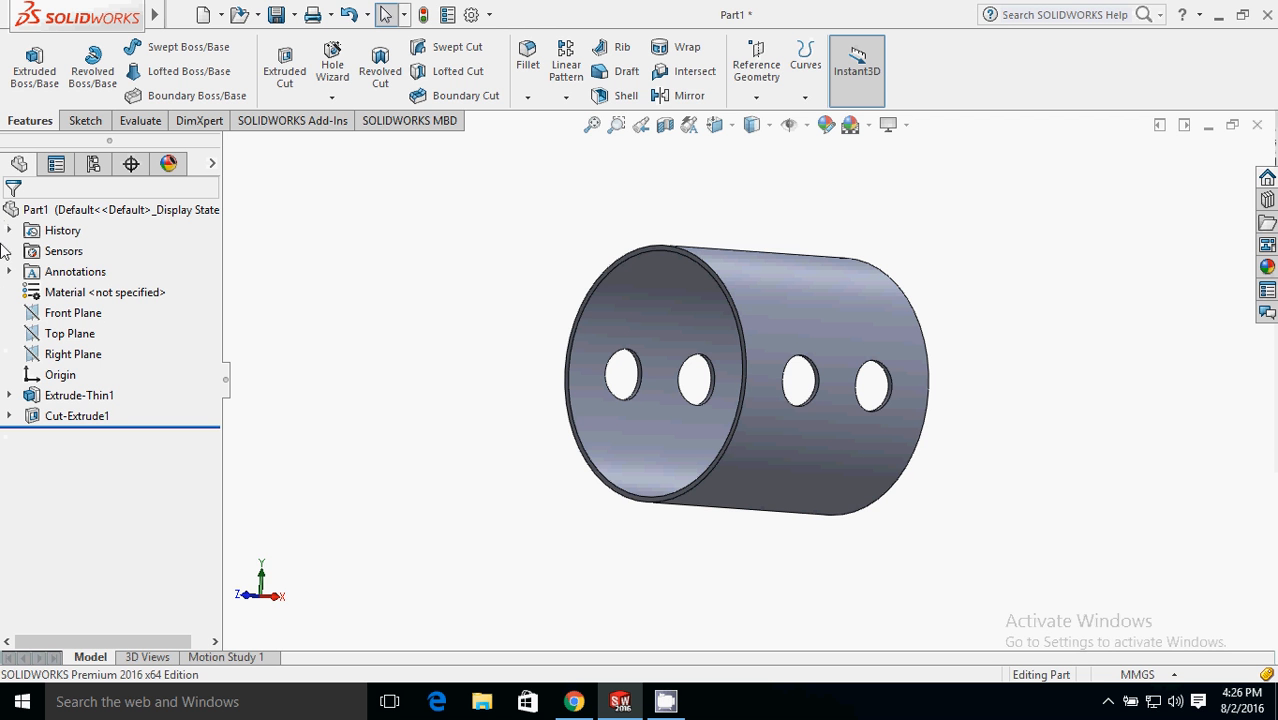
click(9, 396)
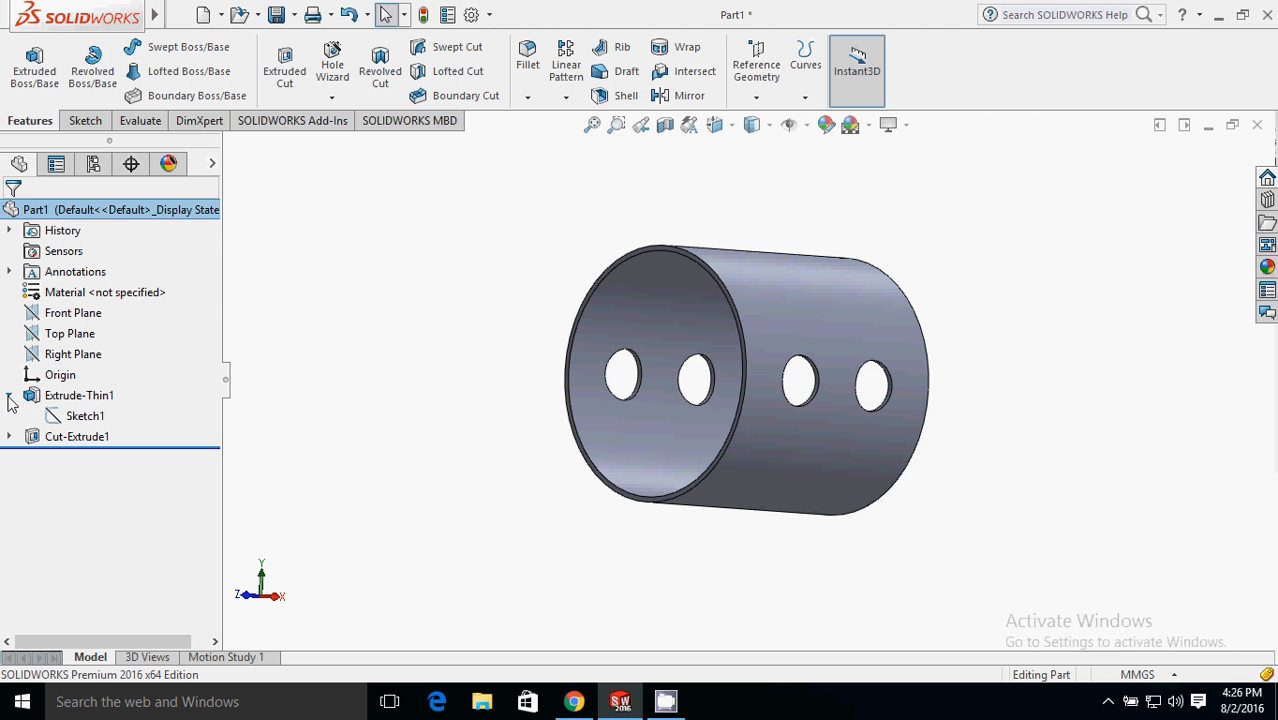
click(72, 418)
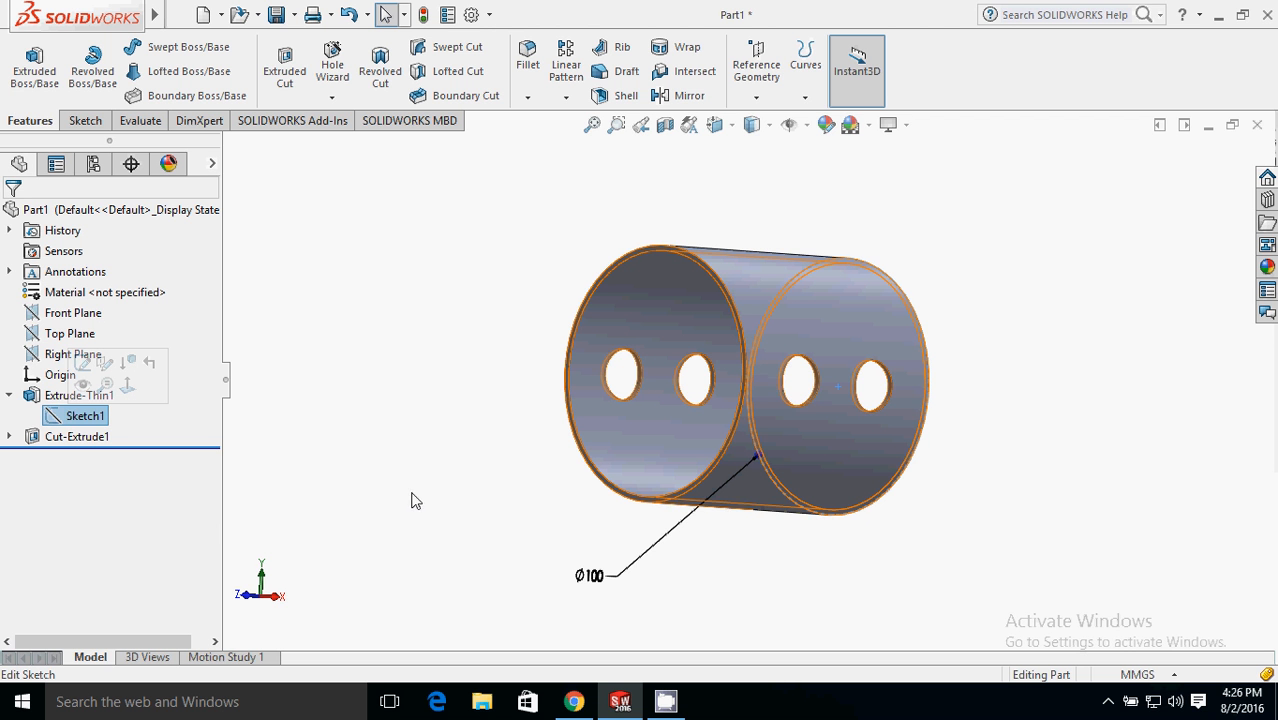
click(38, 396)
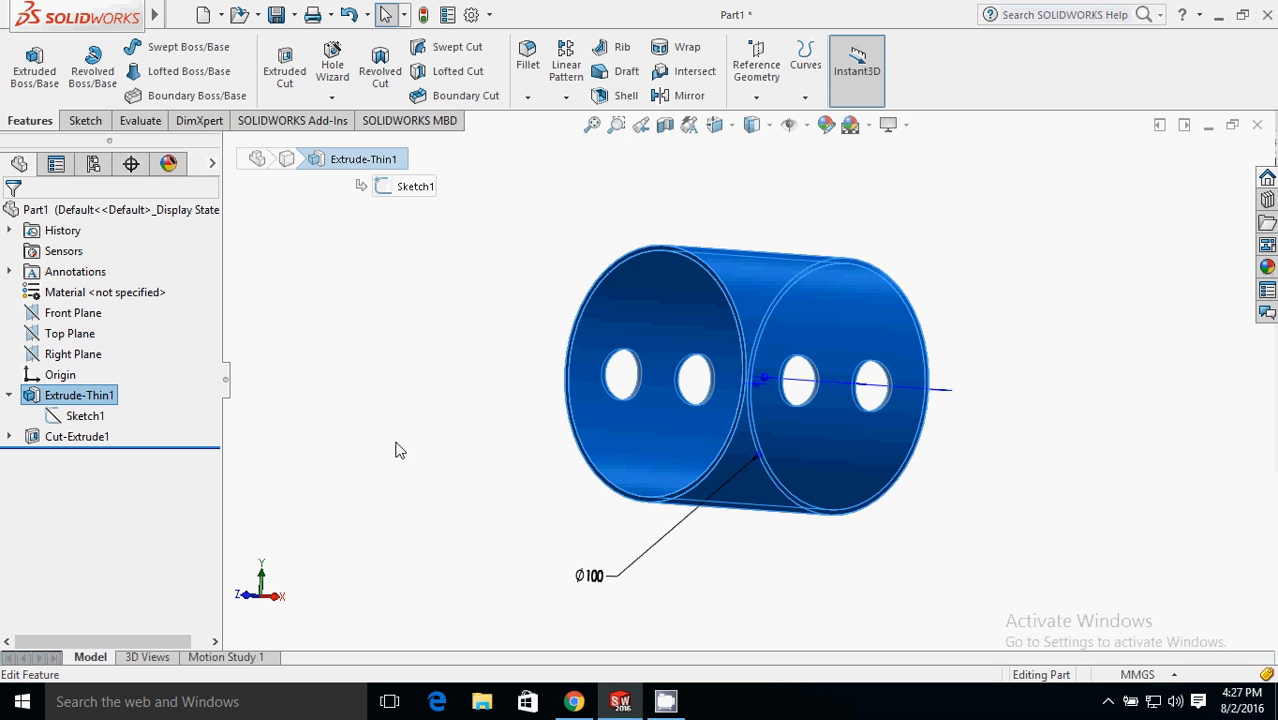
middle_drag(418, 398, 430, 440)
click(430, 438)
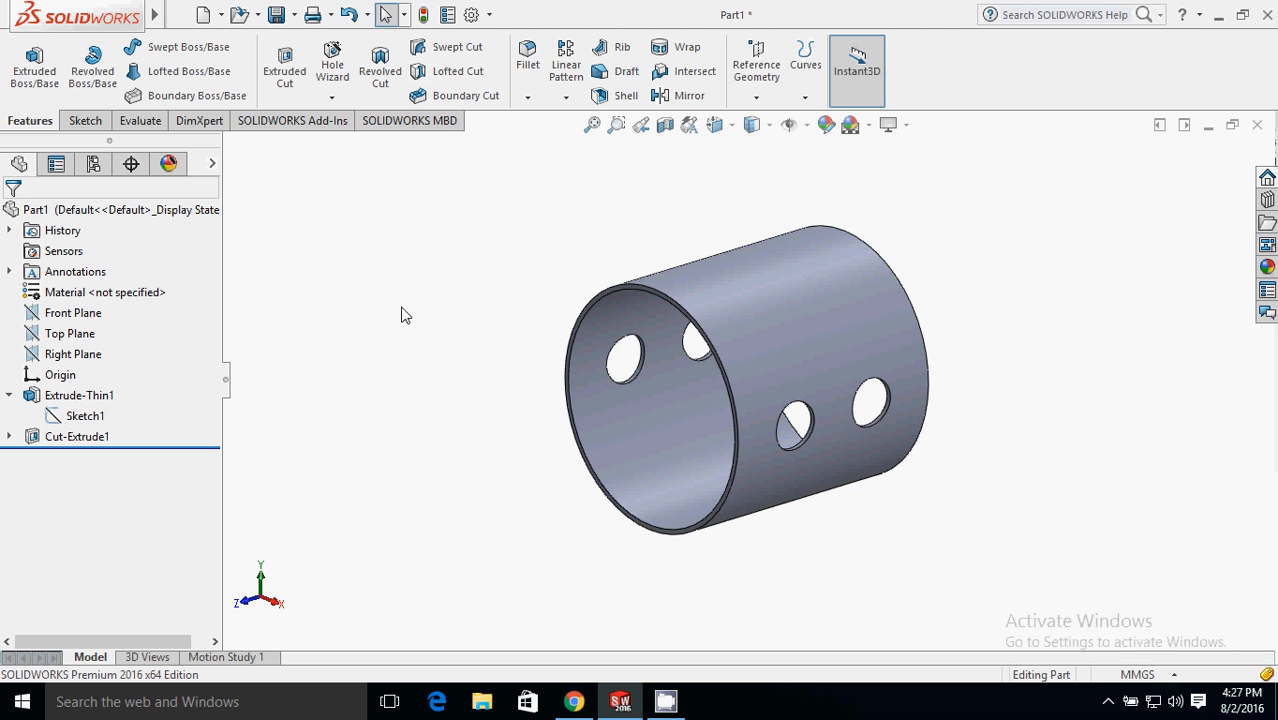
middle_drag(402, 314, 447, 358)
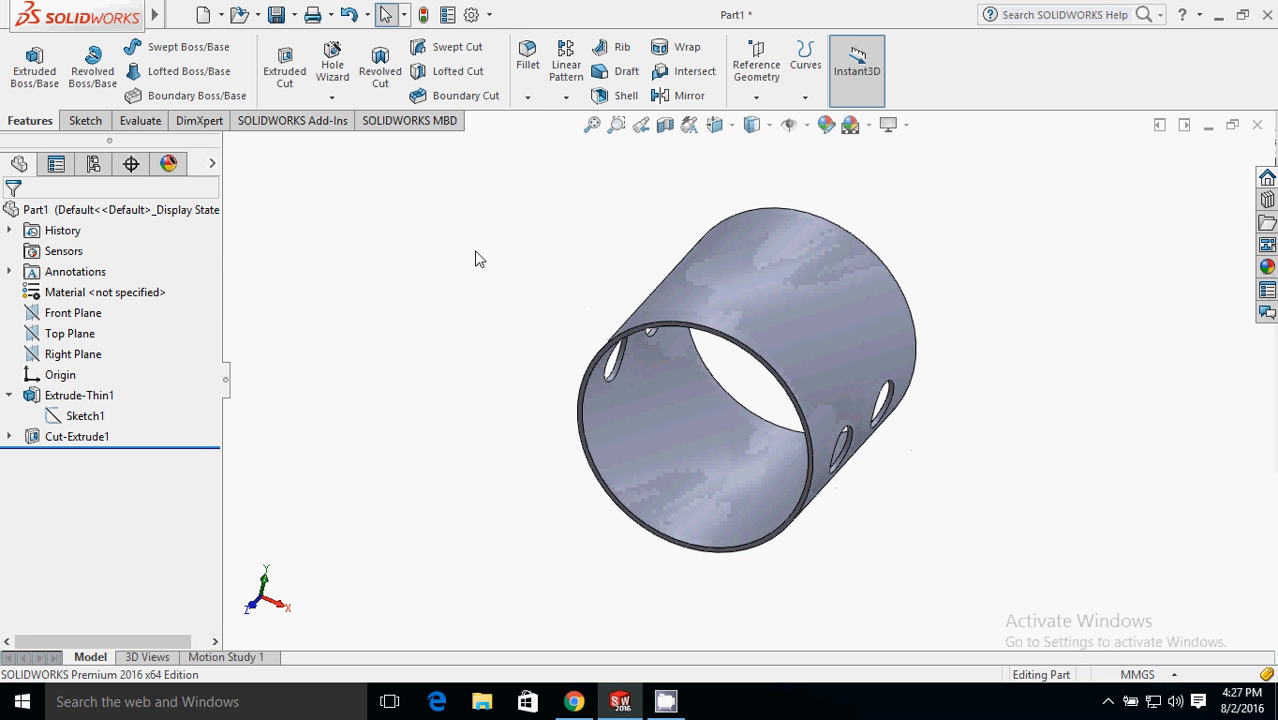
middle_drag(476, 257, 478, 307)
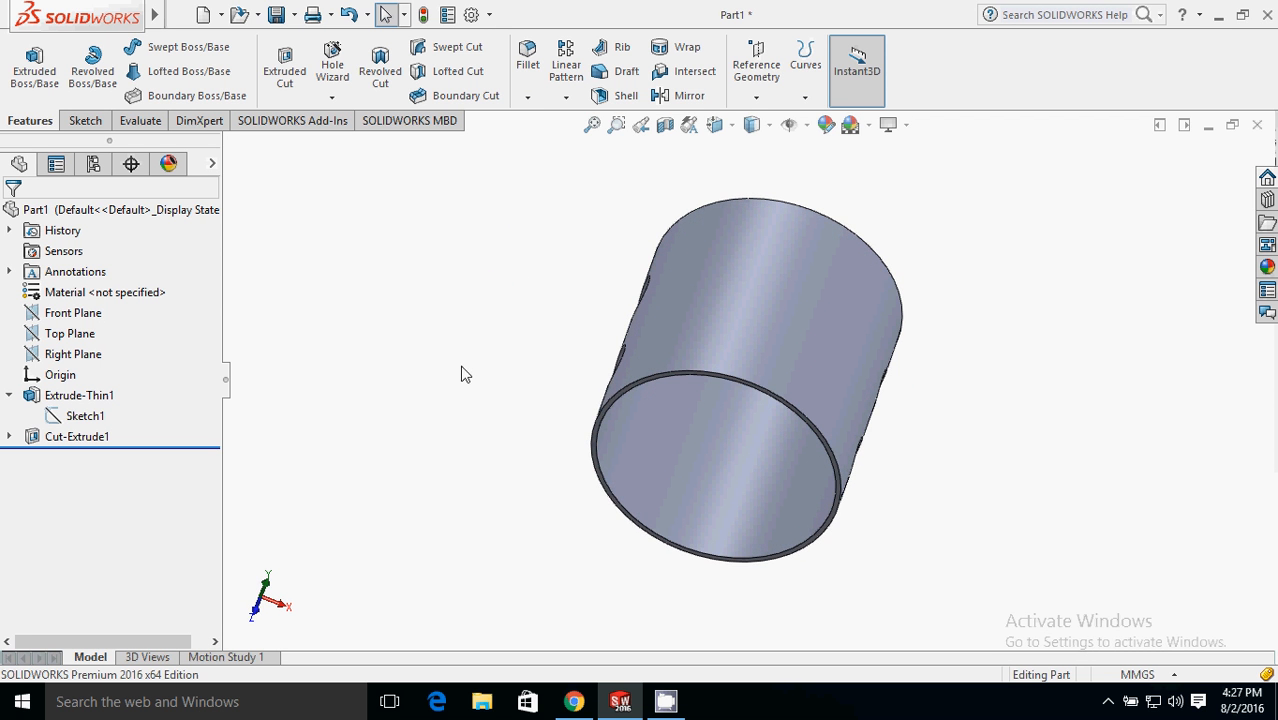
middle_drag(462, 374, 437, 246)
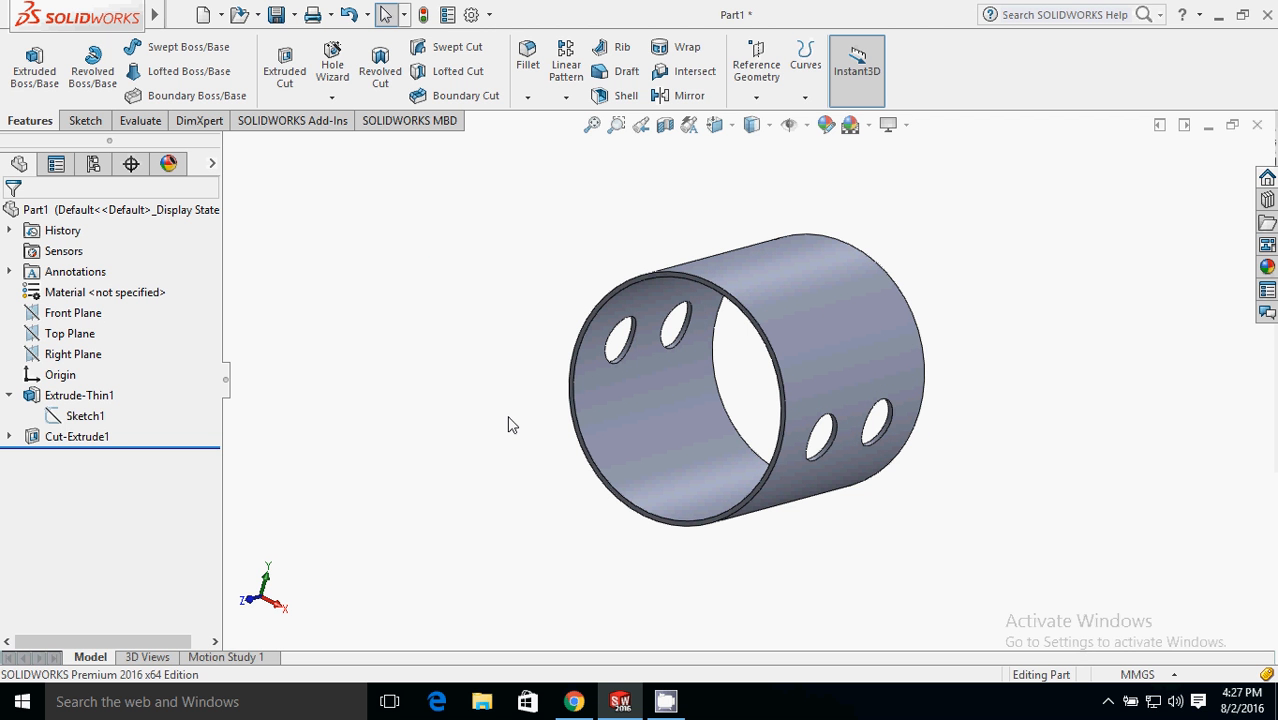
middle_drag(508, 424, 458, 382)
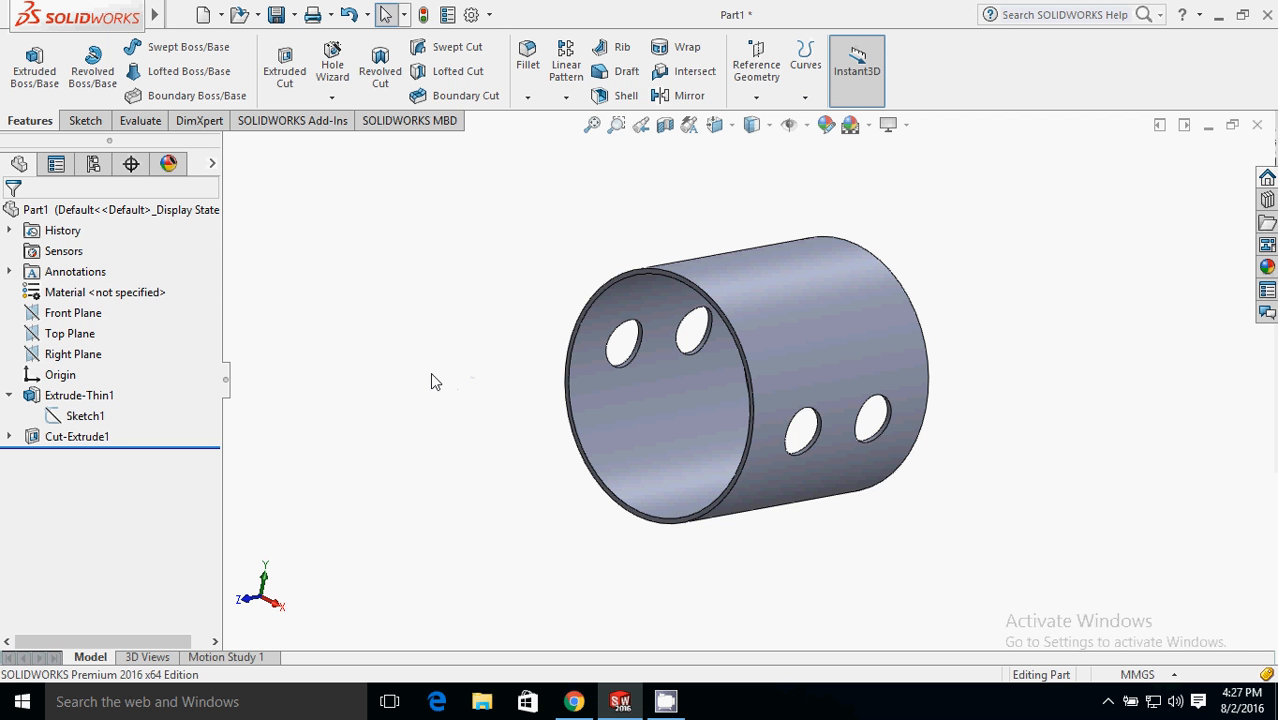
mouse_move(434, 379)
middle_down()
mouse_move(462, 368)
mouse_move(456, 379)
mouse_move(431, 362)
mouse_move(434, 323)
mouse_move(474, 359)
mouse_move(453, 375)
mouse_move(456, 334)
mouse_move(452, 365)
middle_up()
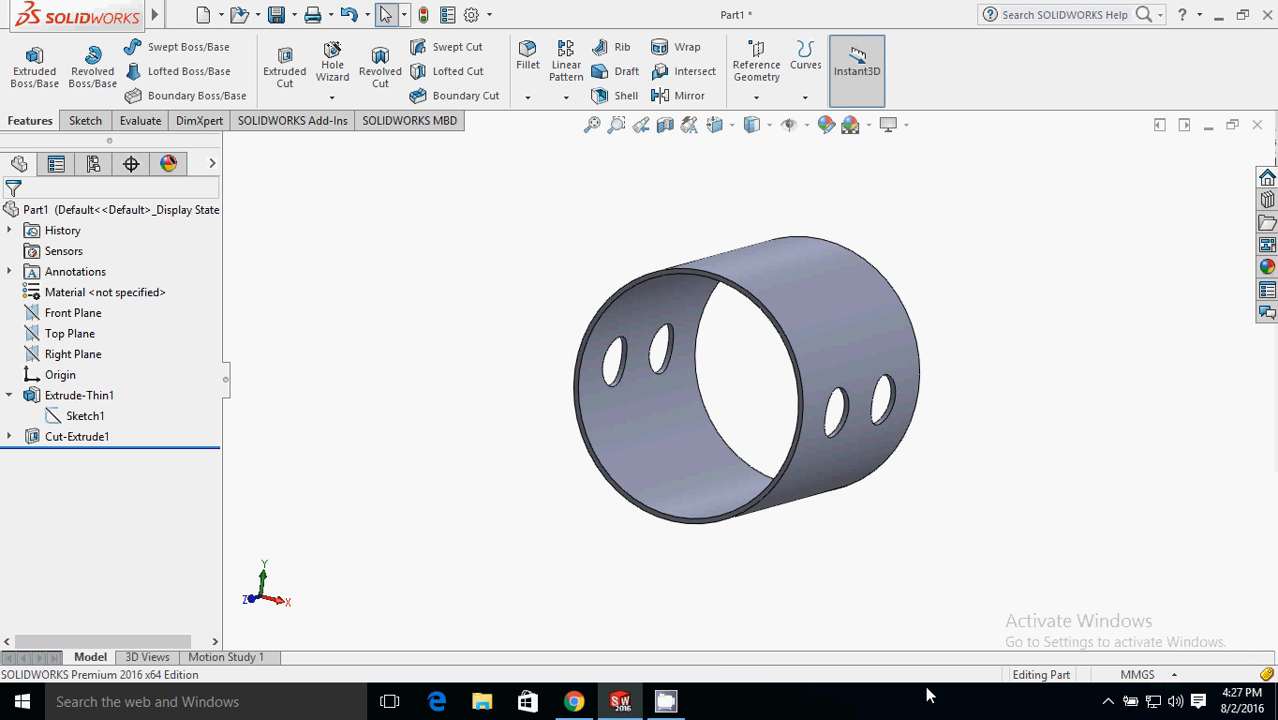
click(1108, 702)
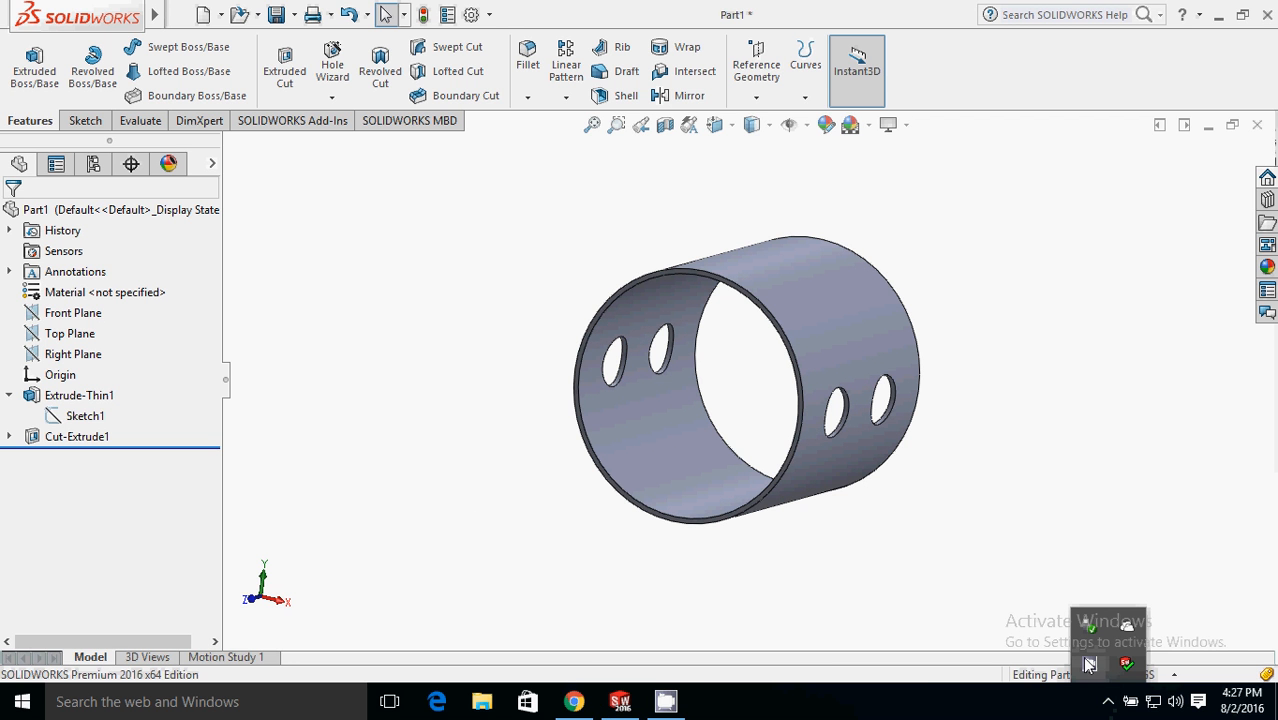